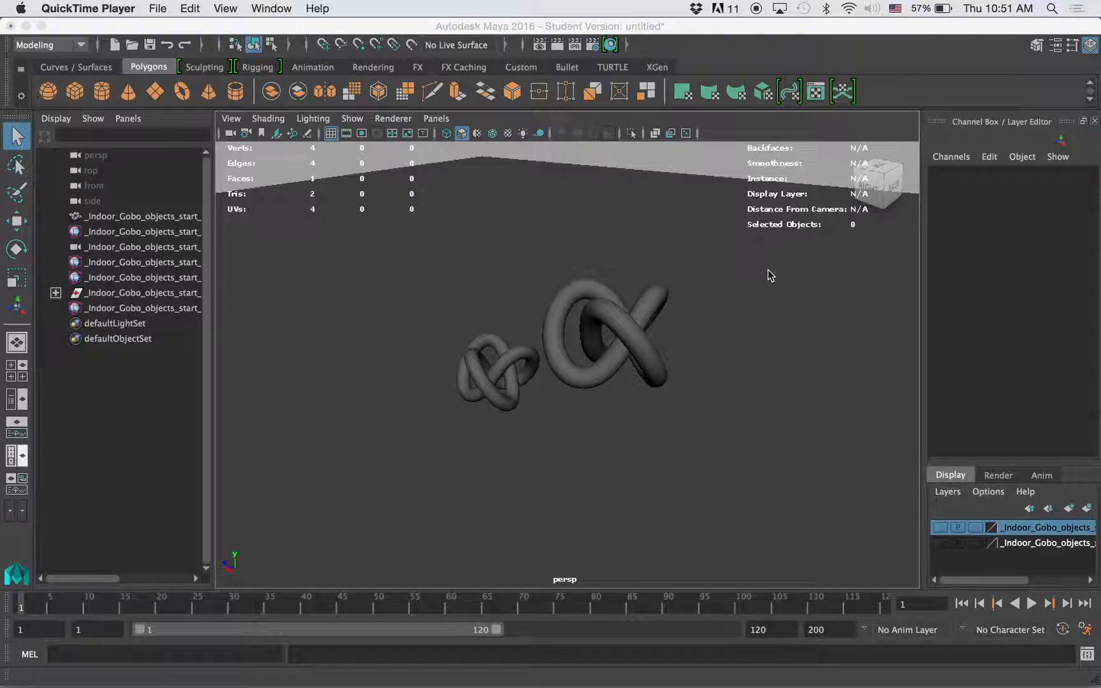
Switch the perspective view's renderer to Viewport 2.0.
left_click_drag(659, 310, 573, 291, "alt")
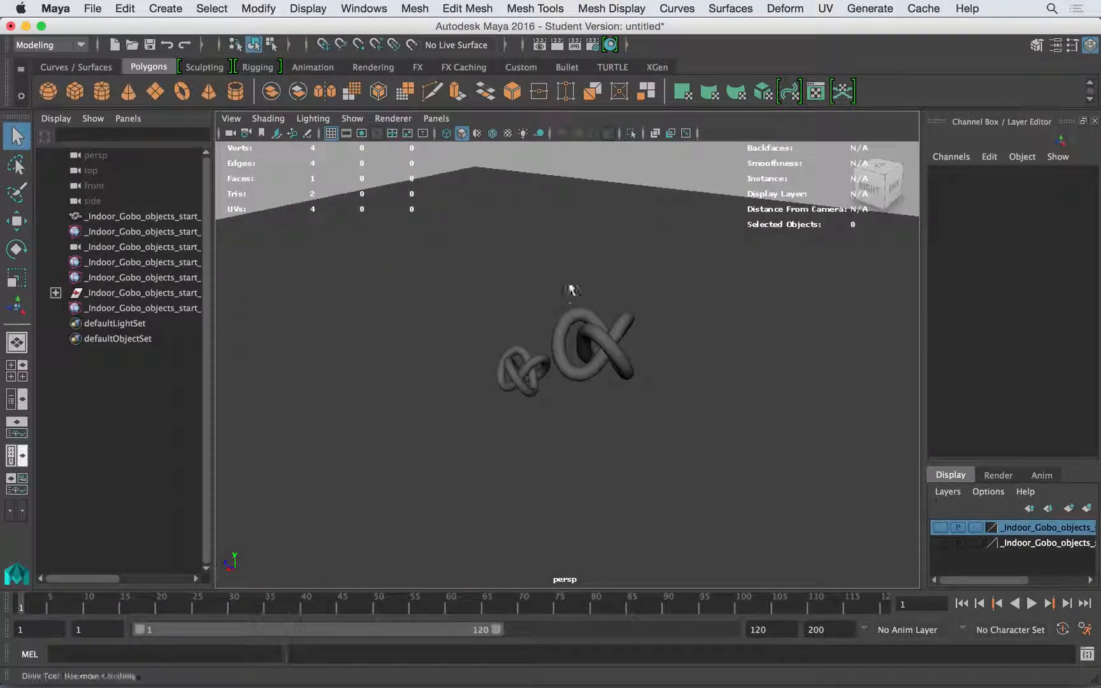
left_click(393, 118)
left_click(393, 119)
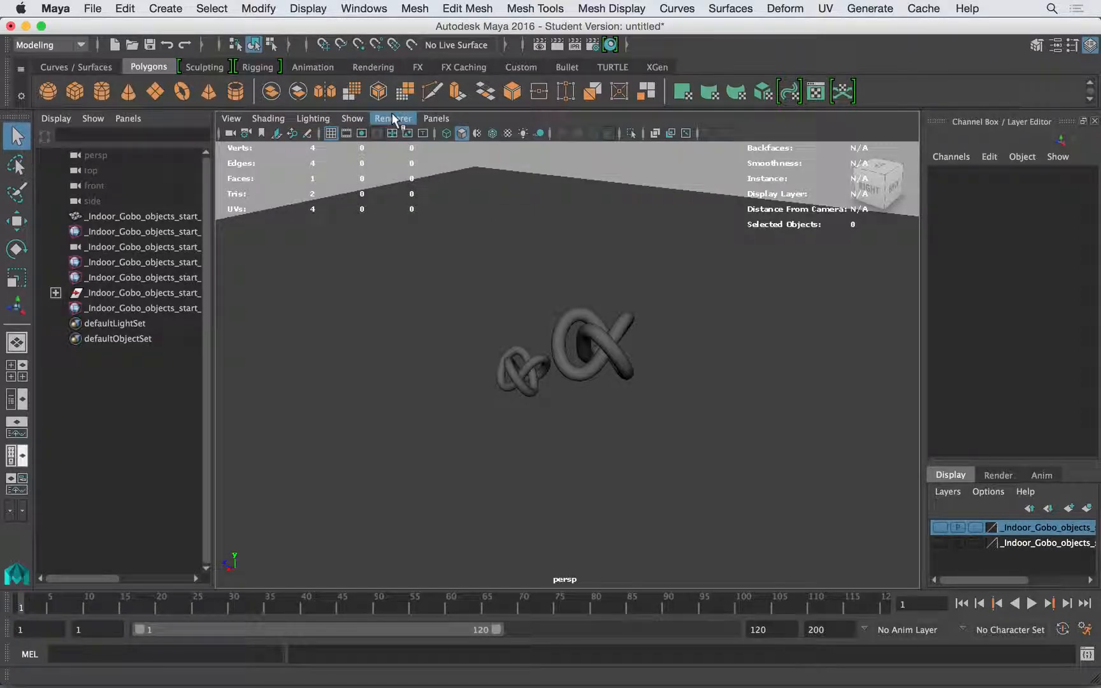
left_click(393, 118)
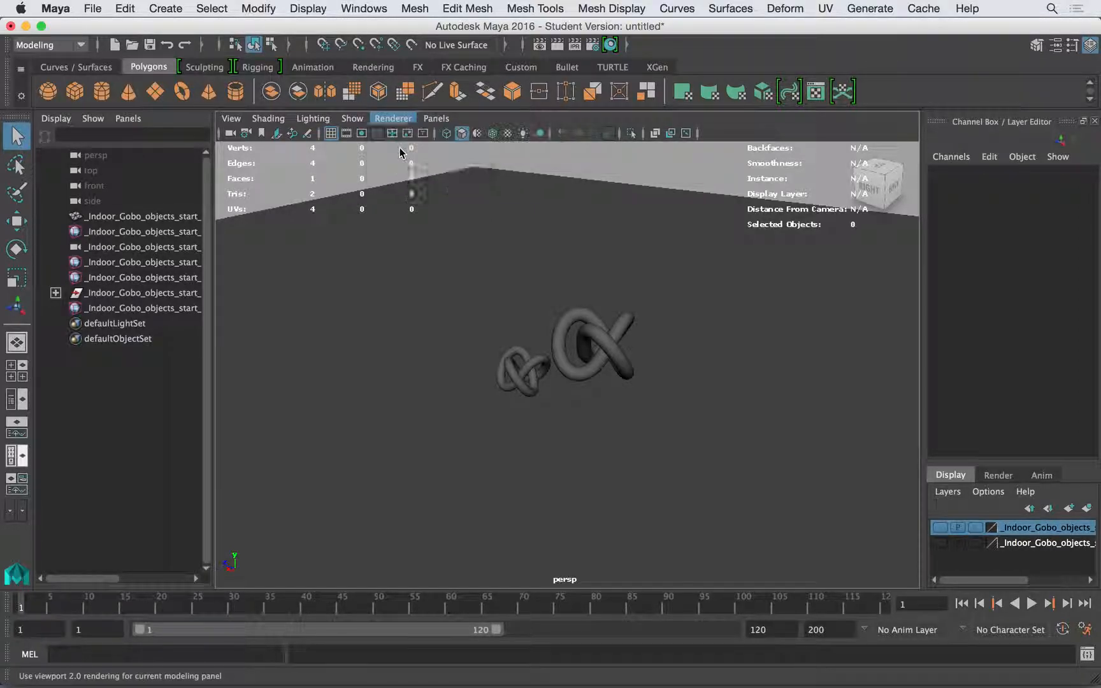
left_click(408, 146)
left_click_drag(569, 373, 516, 368, "alt")
right_click_drag(516, 368, 634, 373, "alt")
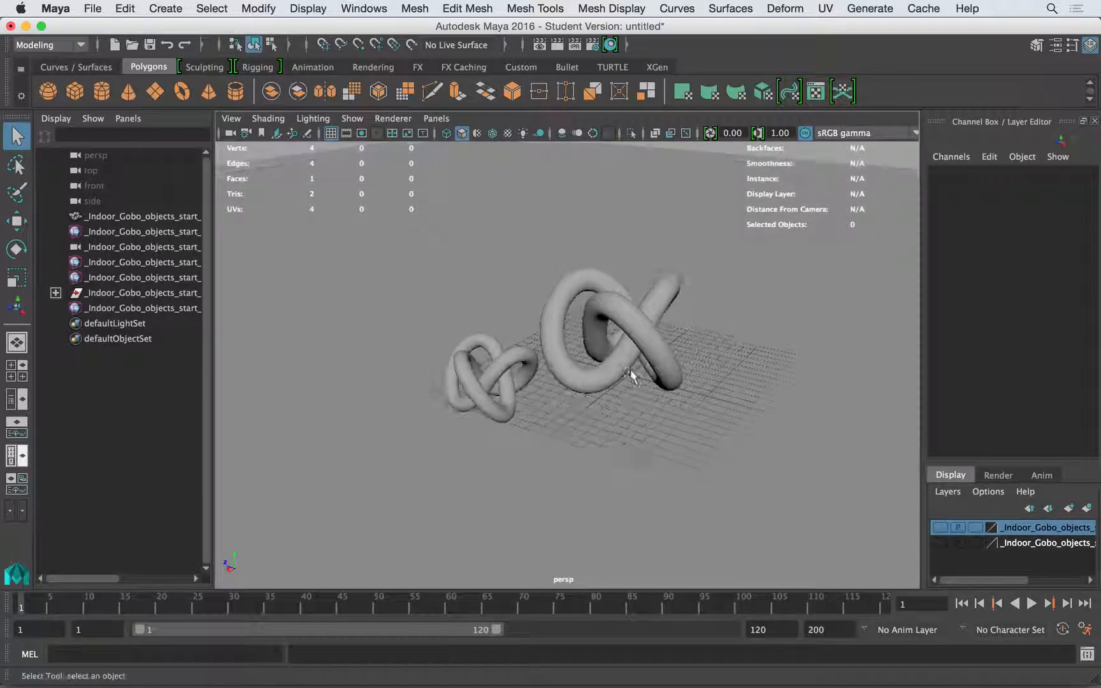
Switch the perspective view's renderer to Legacy Default Viewport.
left_click(400, 119)
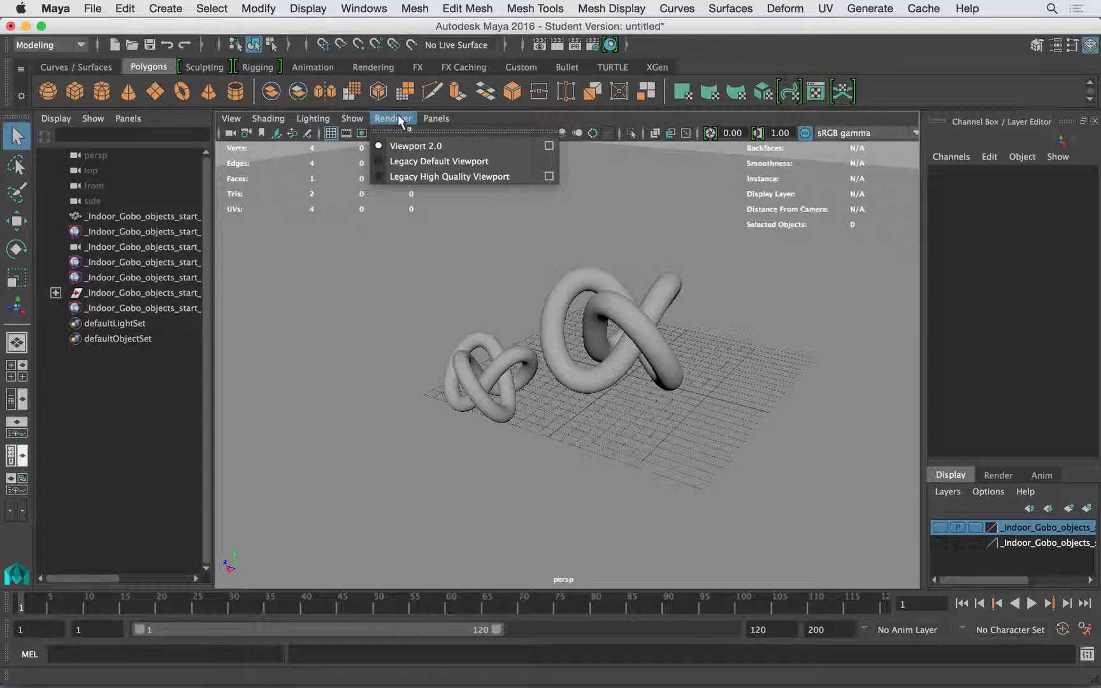
left_click(411, 167)
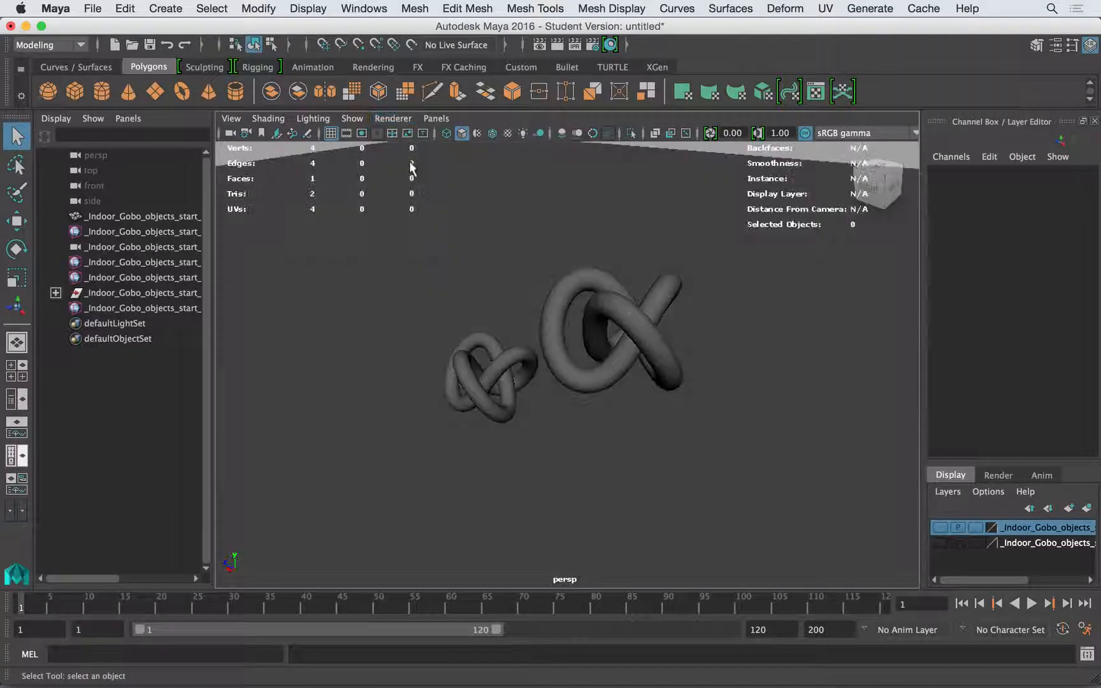
left_click_drag(530, 389, 570, 369, "alt")
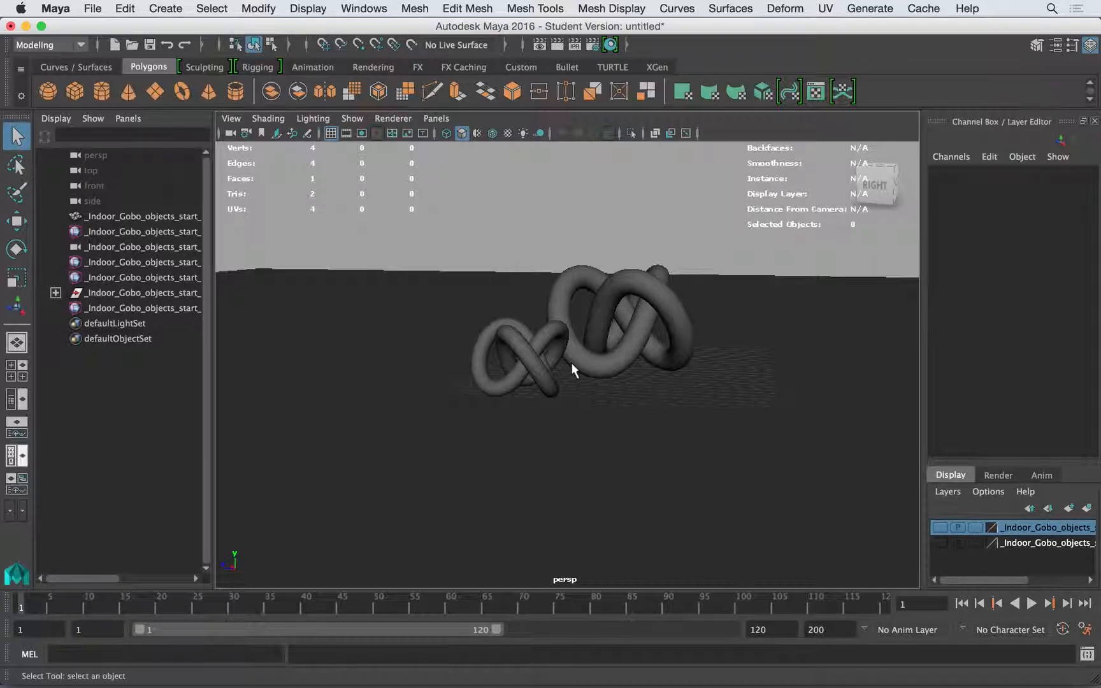
left_click_drag(621, 356, 591, 332, "alt")
left_click(393, 119)
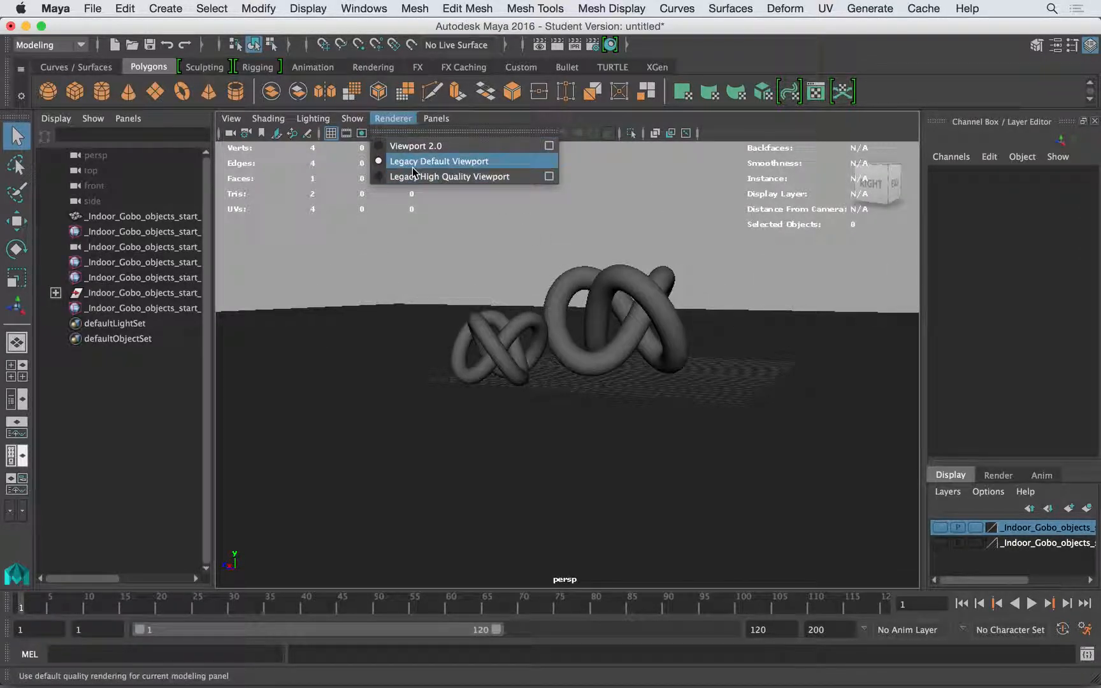
left_click(667, 264)
Frame the two knot objects closely in the perspective view and open the Render Settings window.
right_click_drag(667, 265, 739, 267, "alt")
left_click_drag(739, 268, 732, 296, "alt")
right_click_drag(701, 254, 619, 216, "alt")
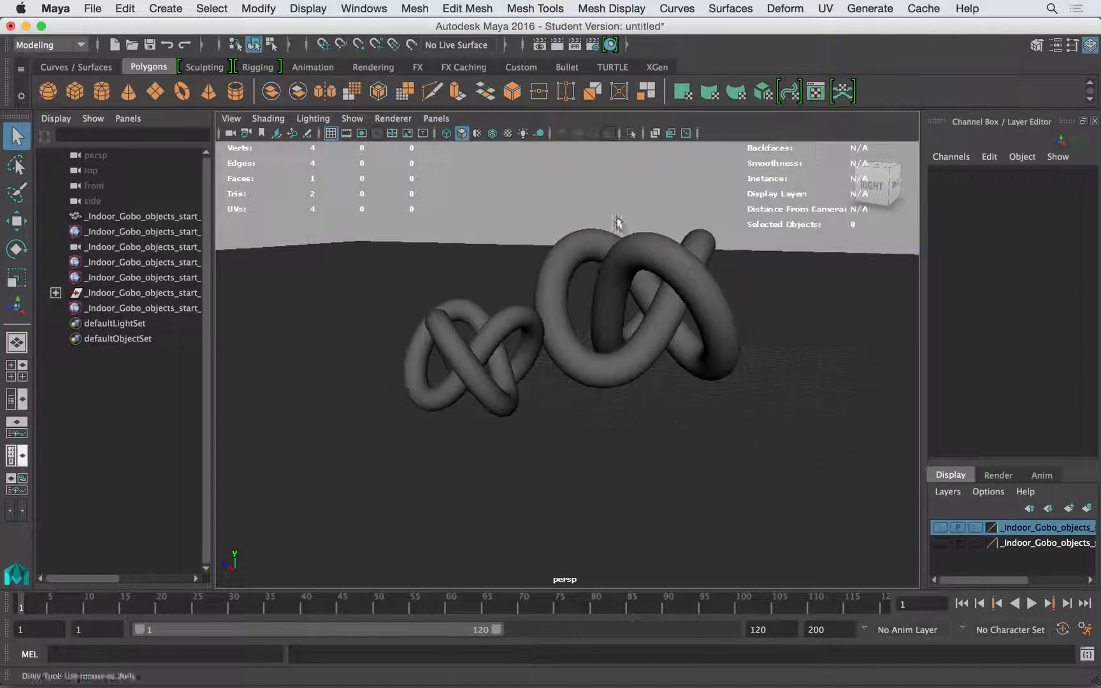
middle_click_drag(619, 216, 565, 251, "alt")
right_click_drag(565, 251, 541, 230, "alt")
left_click(592, 44)
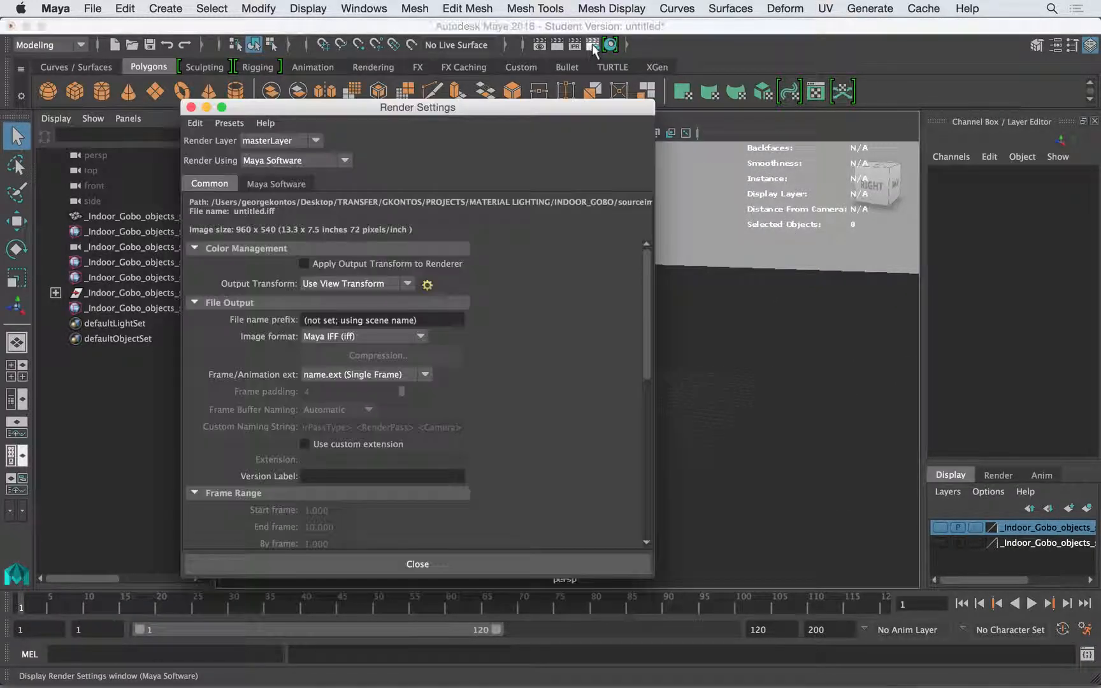
left_click_drag(446, 109, 486, 103)
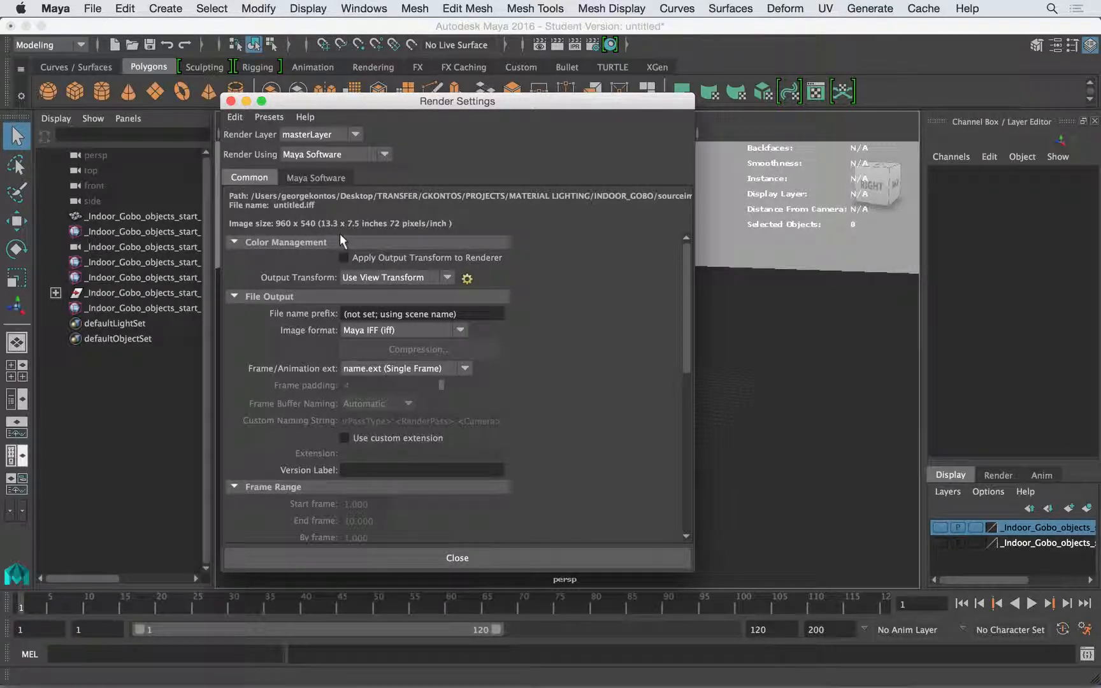
Review the available Output Transform options in the Color Management settings without changing the selection.
left_click(385, 275)
left_click(389, 276)
left_click(408, 275)
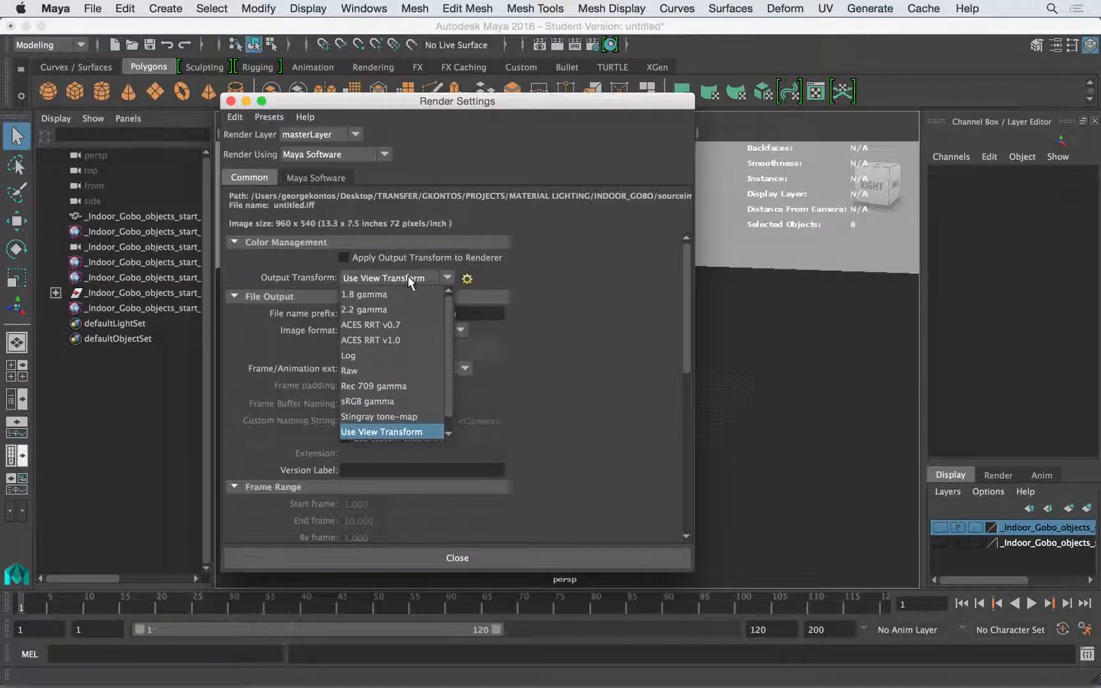
left_click(586, 256)
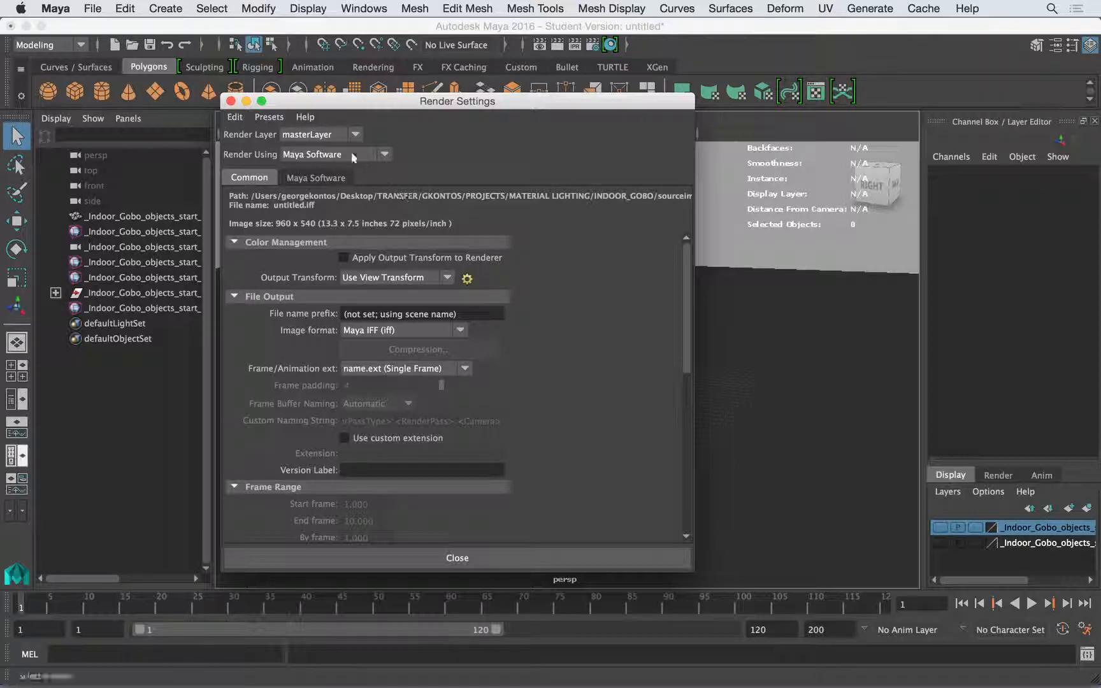
Set the scene to render using mental ray and display its Quality settings with the sections collapsed.
left_click(317, 155)
left_click(303, 232)
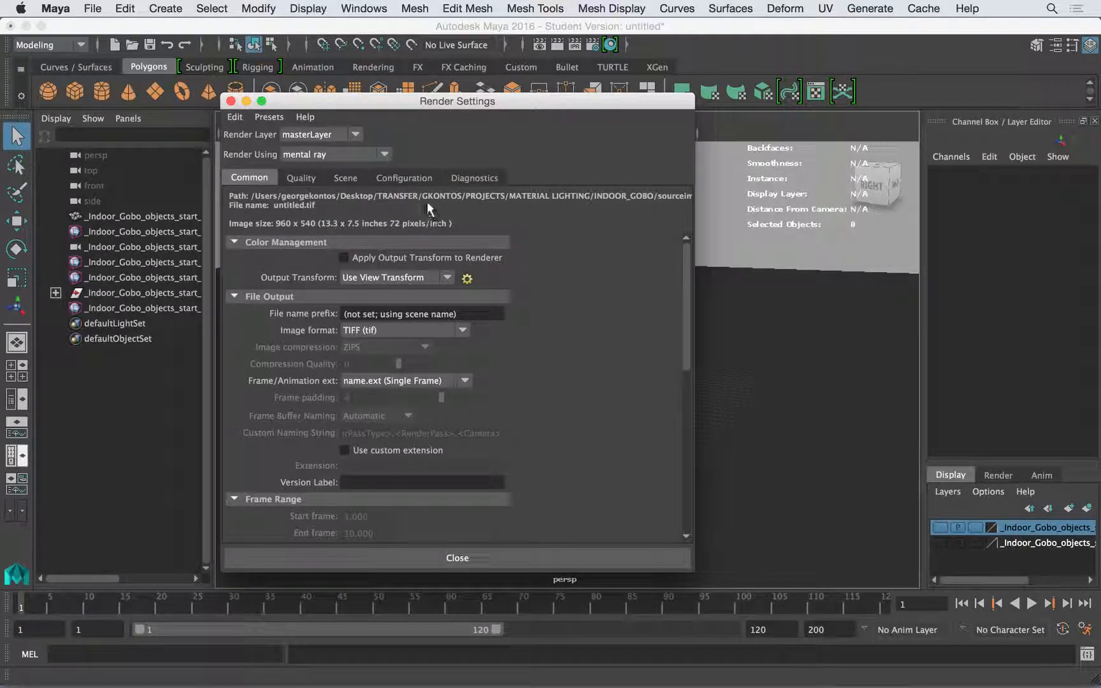
left_click(302, 177)
left_click(288, 213)
left_click(277, 228)
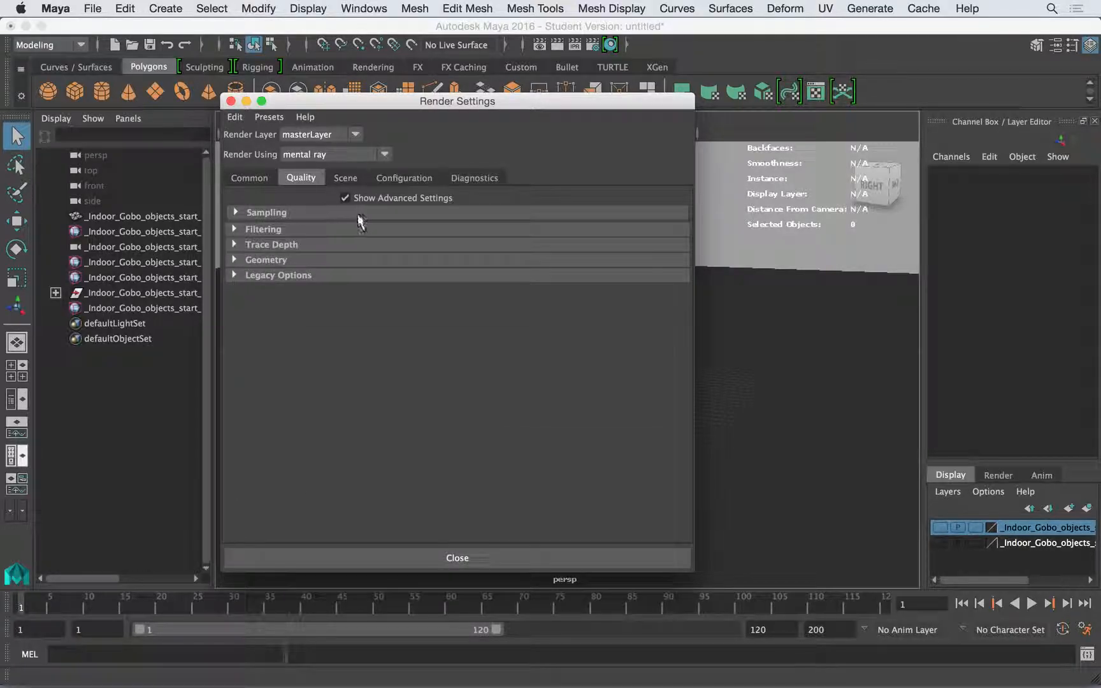
Compare the Sampling settings with Show Advanced Settings turned off and on.
left_click(347, 198)
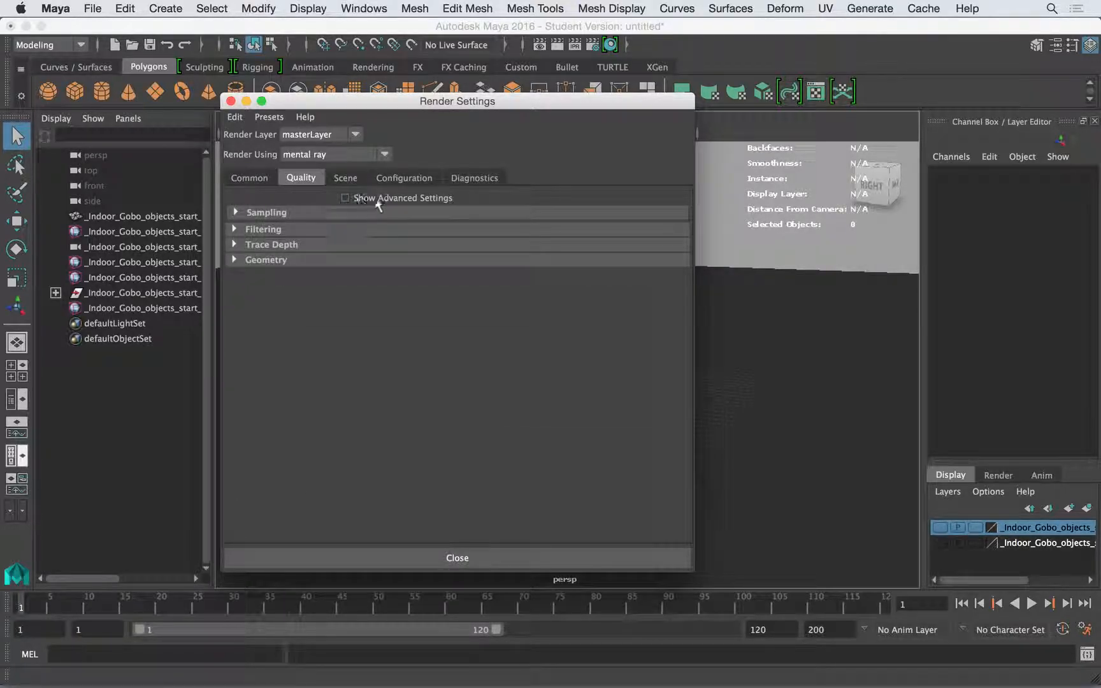
left_click(272, 212)
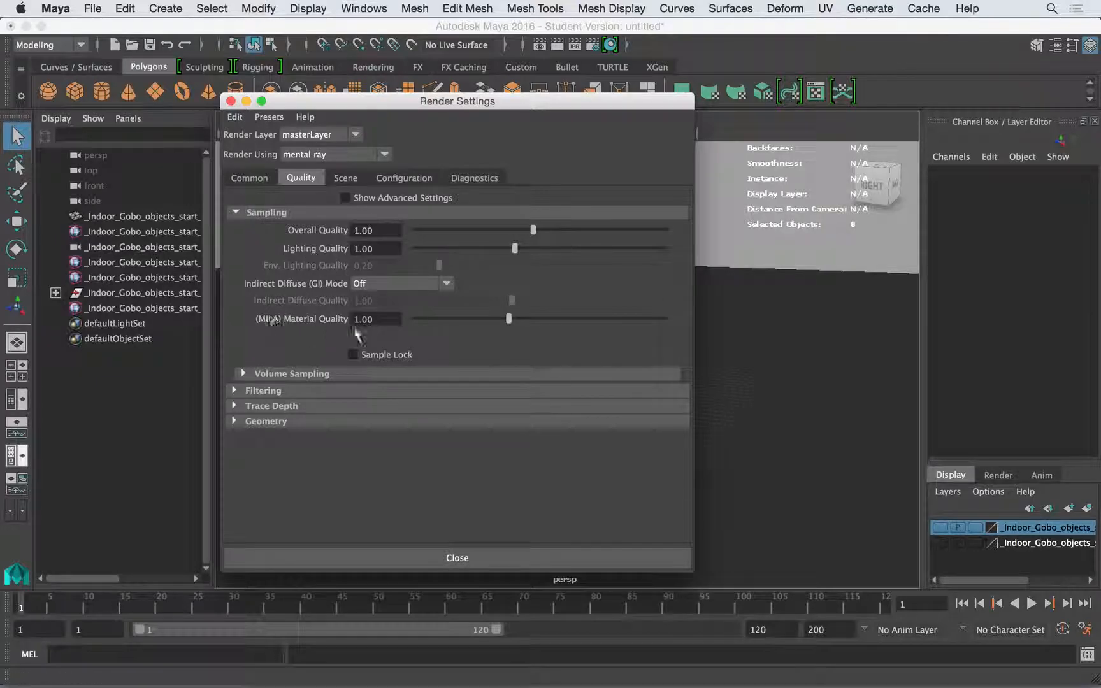
left_click(287, 390)
left_click(287, 390)
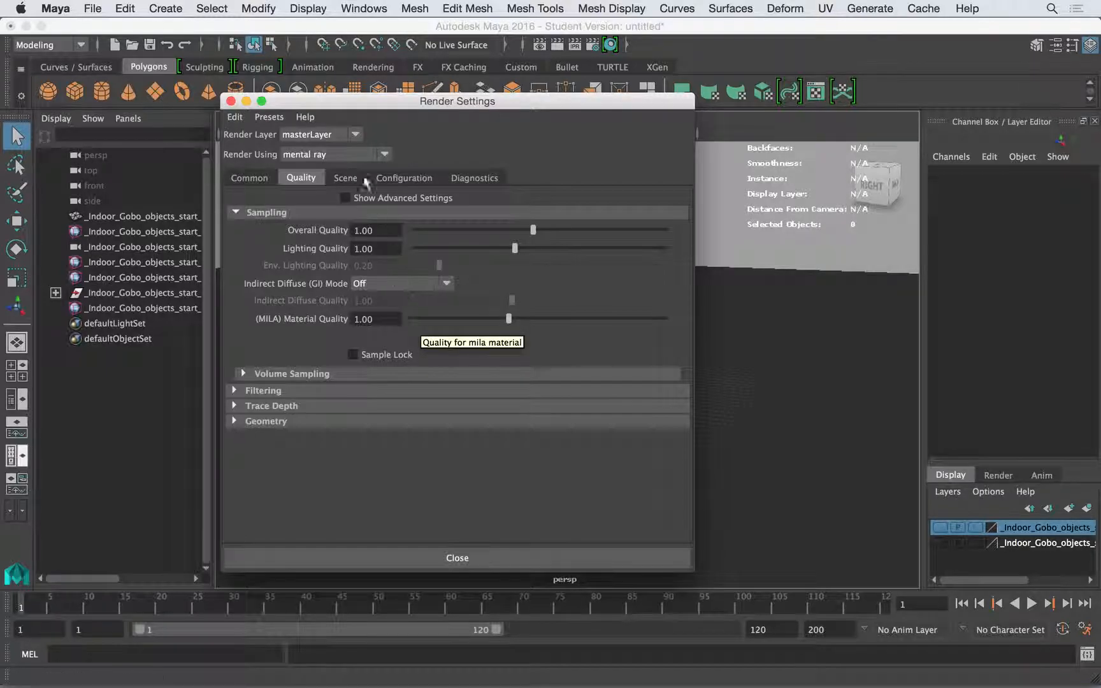
left_click(367, 197)
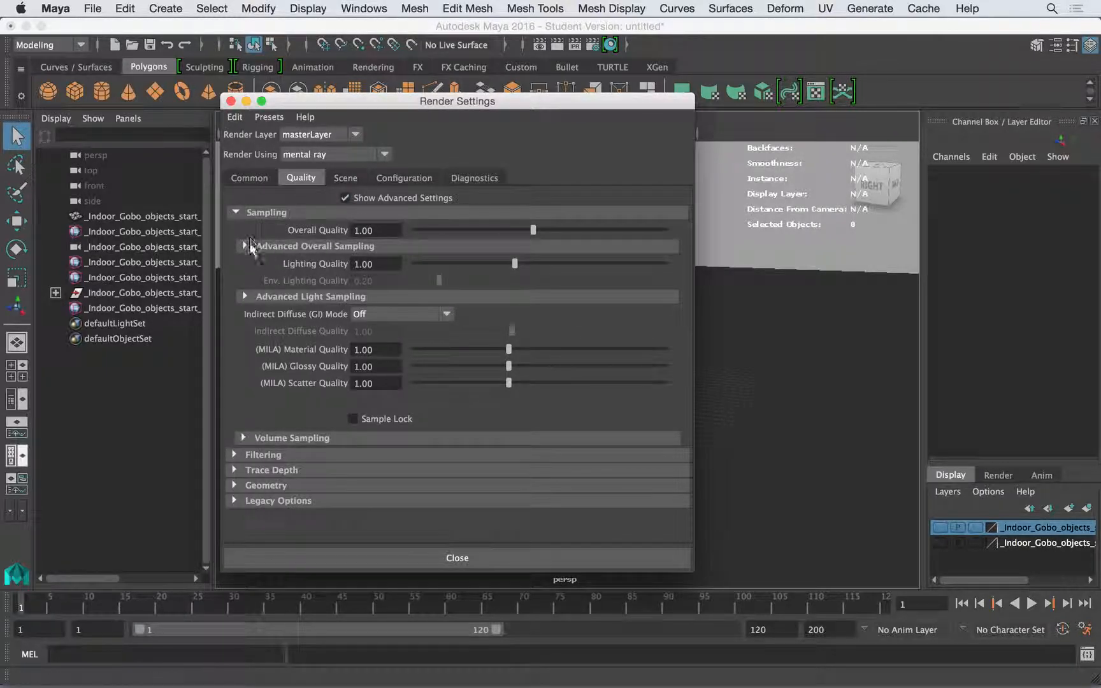
Review the list of collapsed Quality sections and reopen the Sampling section.
left_click(237, 211)
left_click(261, 212)
left_click(261, 212)
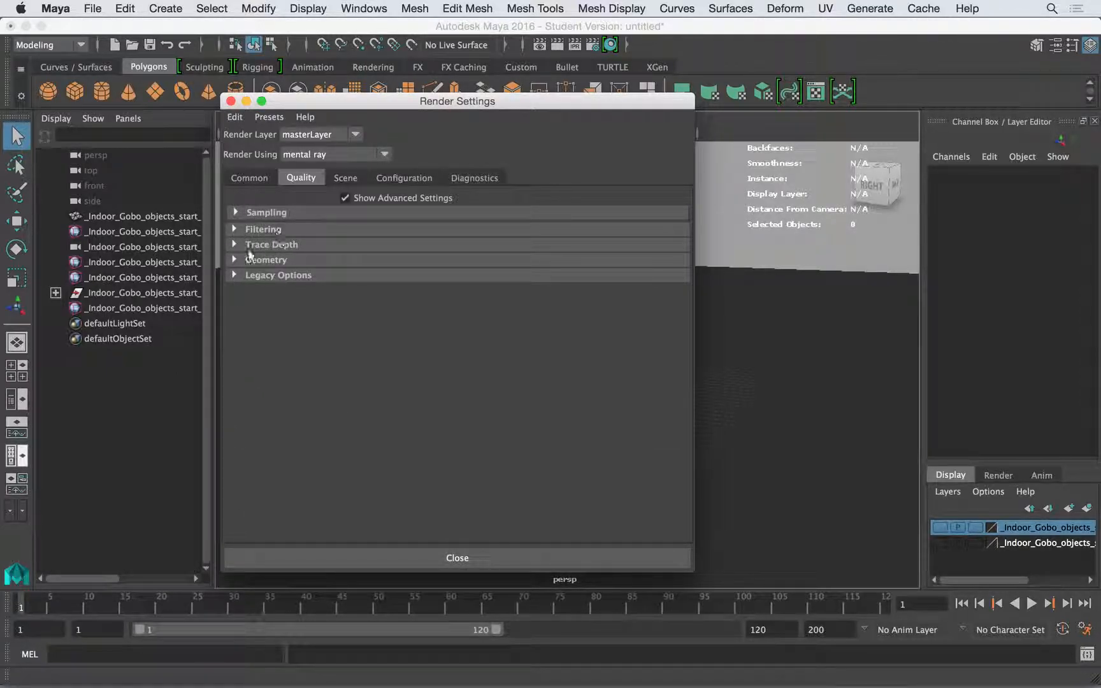
left_click(239, 227)
left_click(241, 225)
left_click(237, 213)
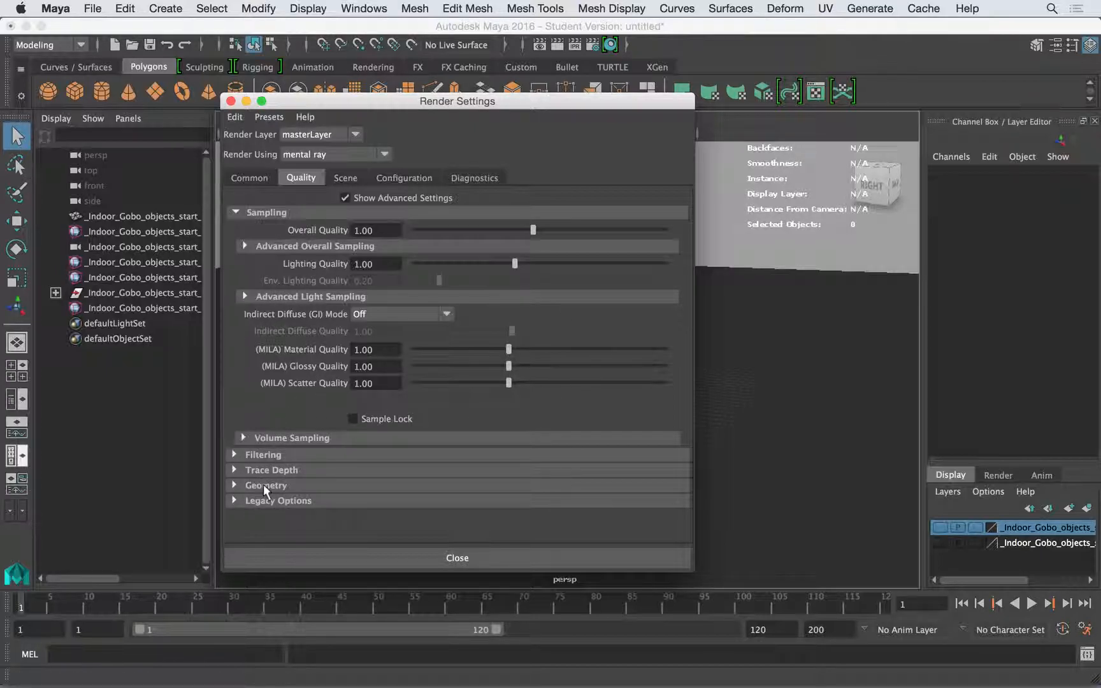
Expand Filtering and Trace Depth and examine them along with the overall, light and volume sampling options.
left_click(263, 455)
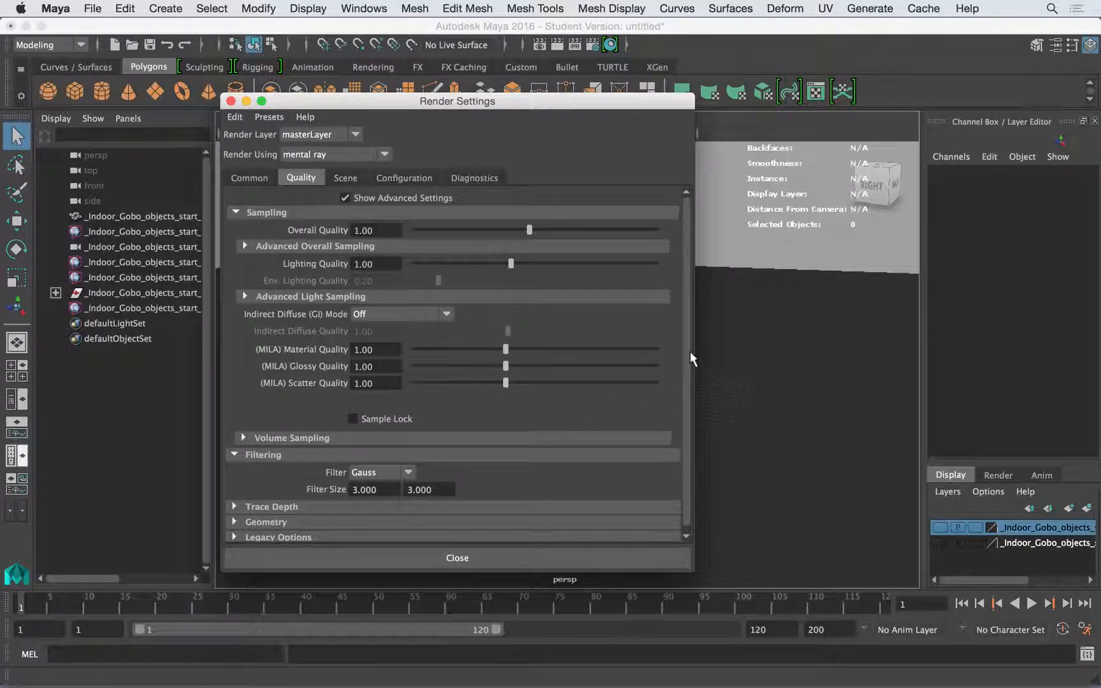
left_click(257, 508)
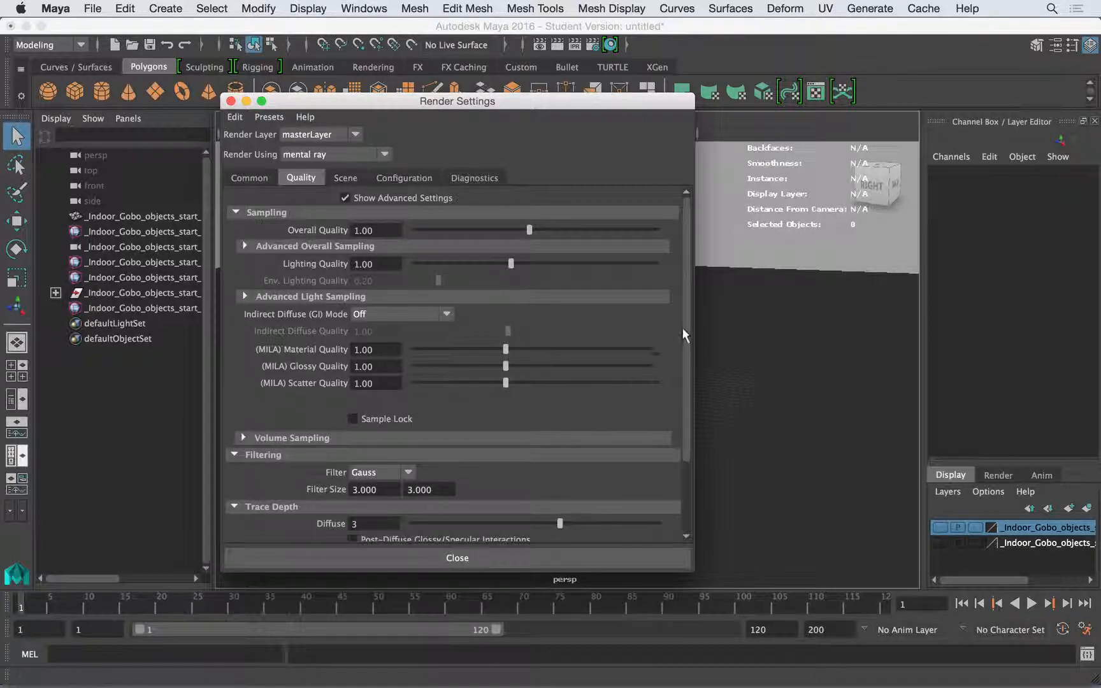
left_click(246, 246)
left_click(248, 243)
left_click(253, 293)
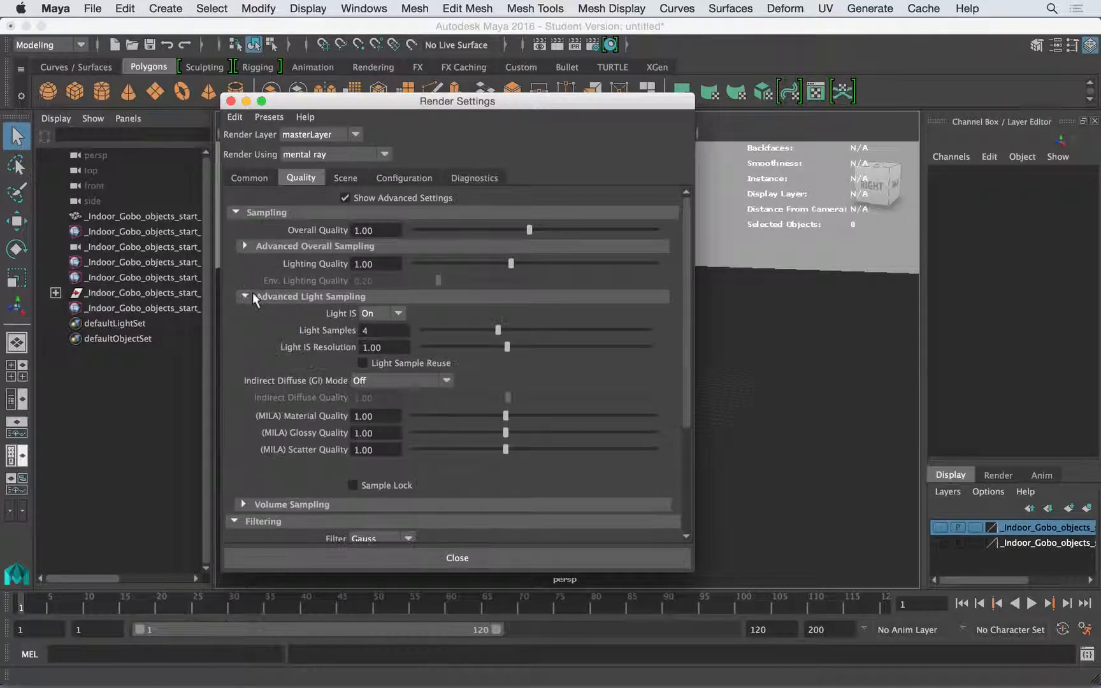
left_click(252, 293)
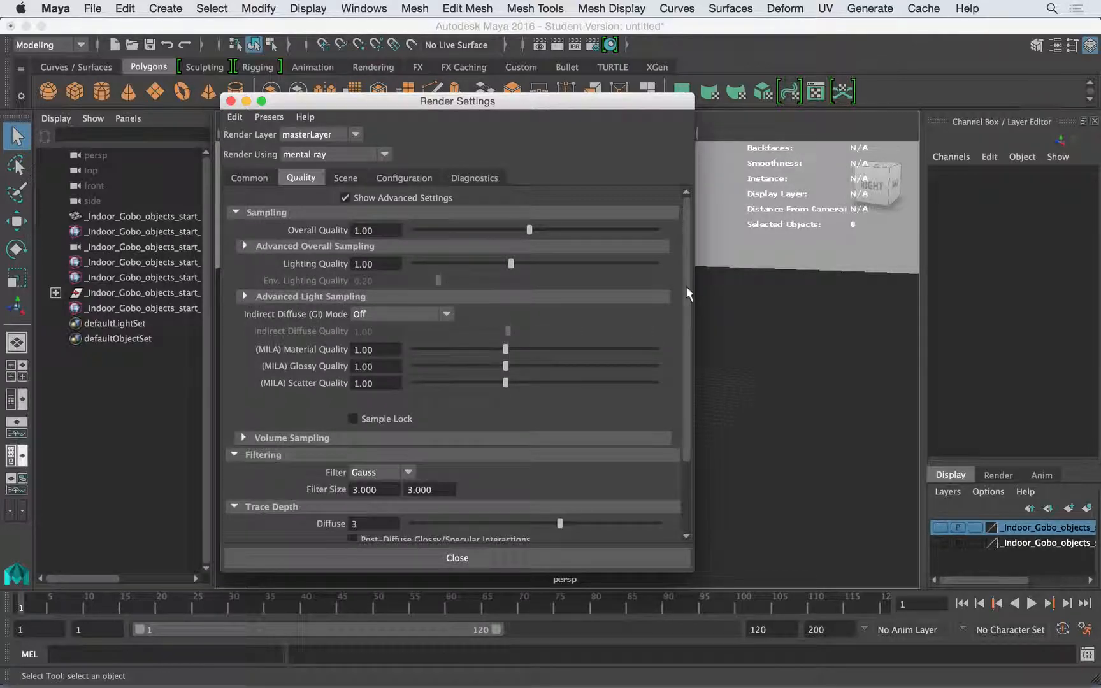
scroll(663, 473, "down", 3)
left_click(260, 346)
left_click(260, 346)
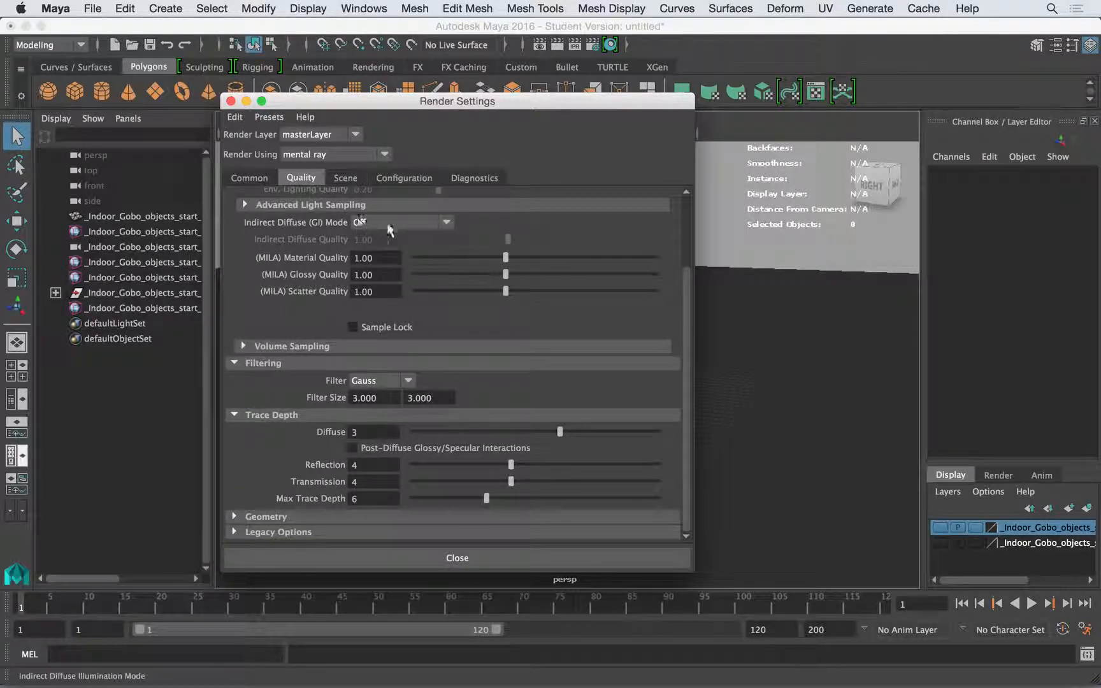
scroll(685, 228, "up", 3)
scroll(676, 268, "down", 3)
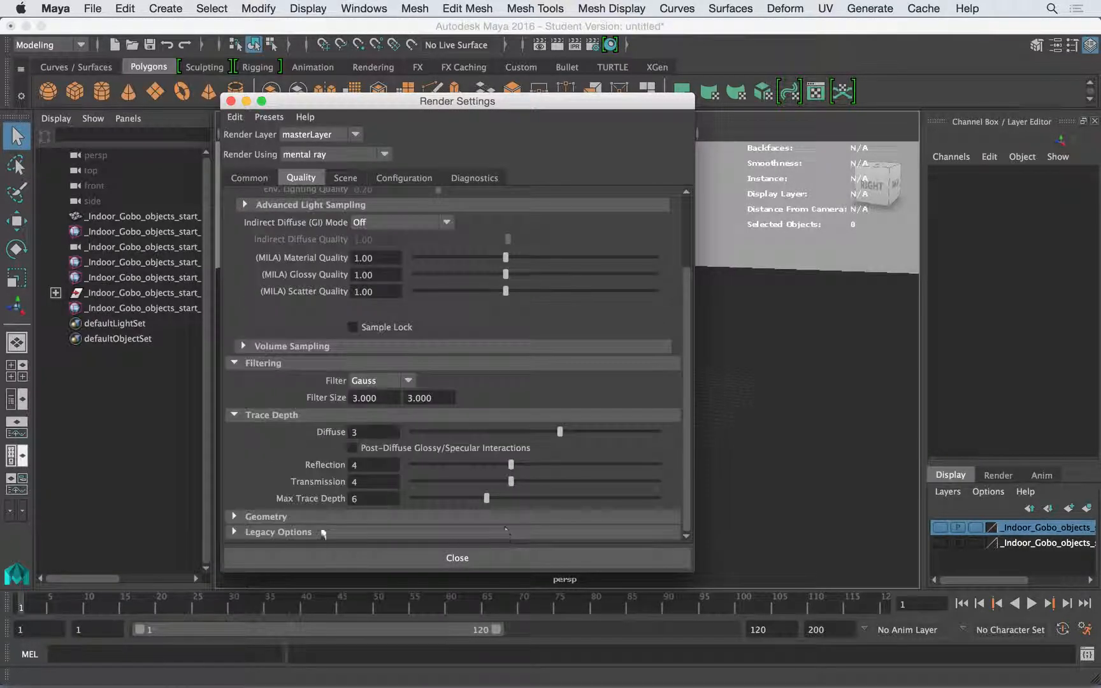
Expand Legacy Options, collapse Global Illumination and examine the Final Gathering settings.
left_click(304, 533)
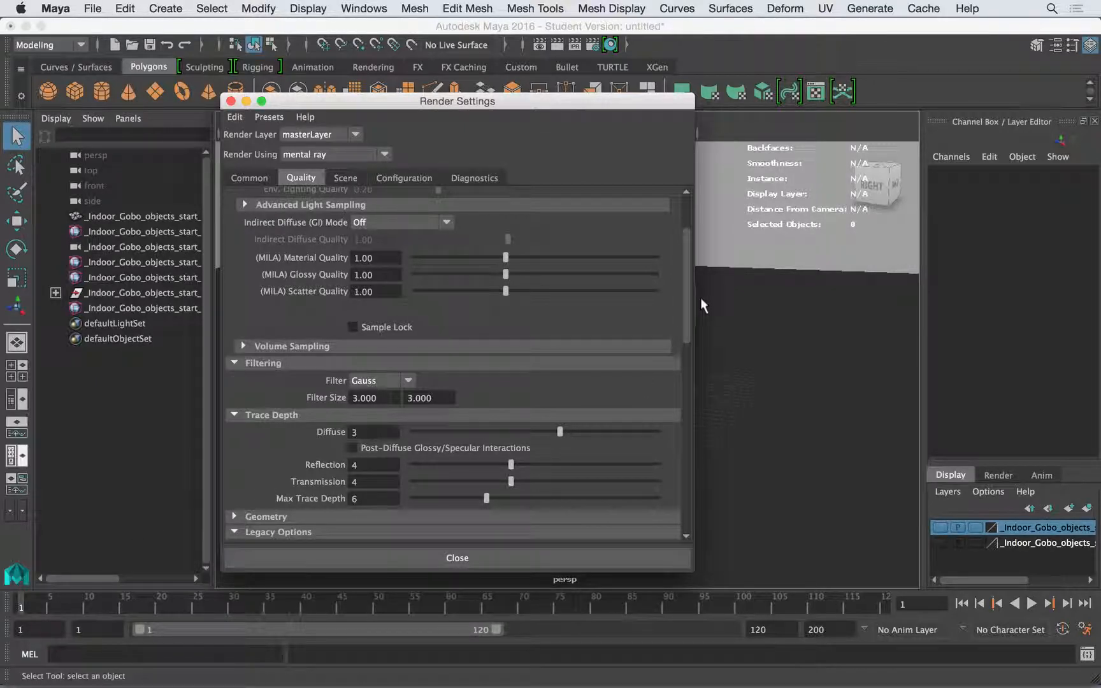
left_click_drag(688, 297, 691, 398)
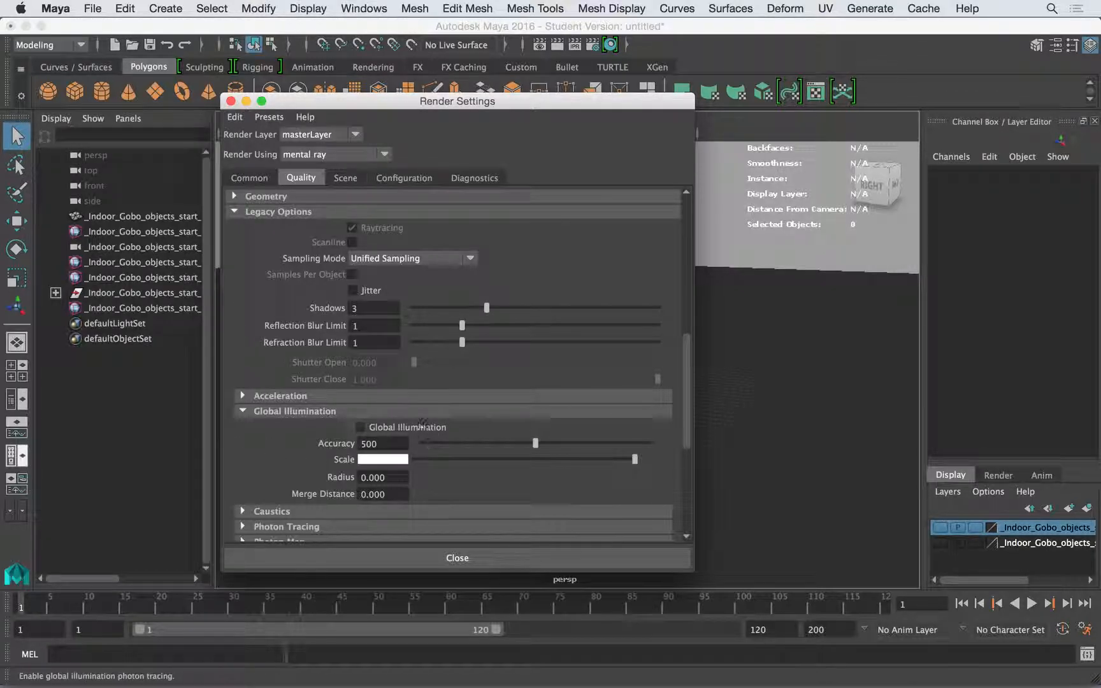
left_click(295, 412)
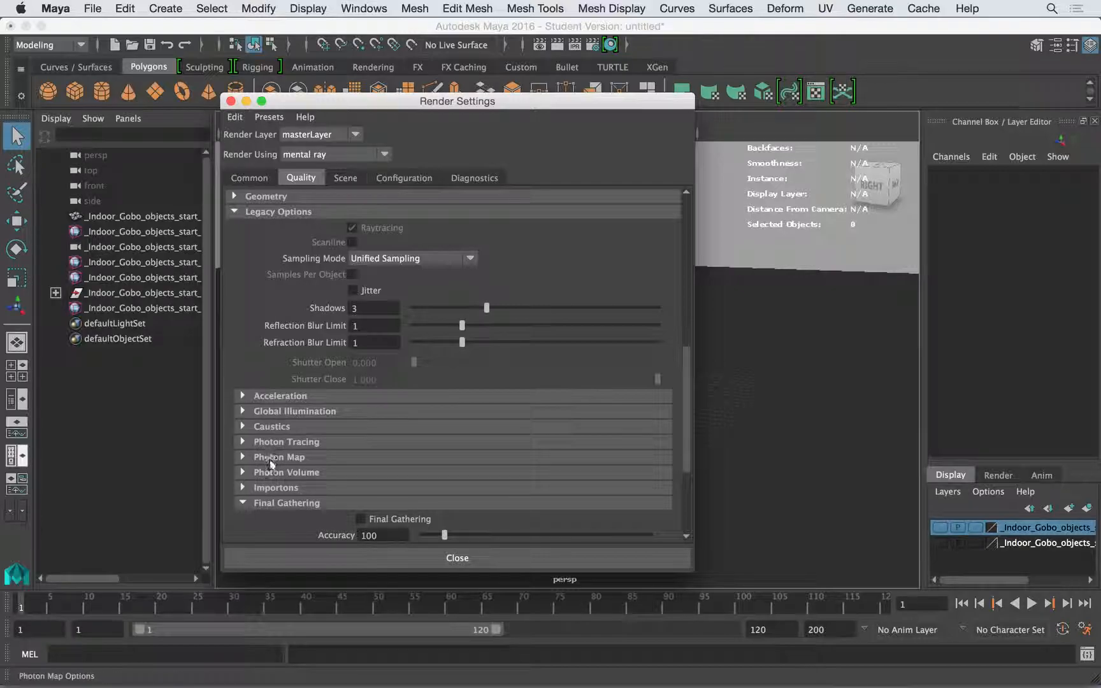
left_click(285, 504)
left_click(284, 505)
left_click_drag(688, 381, 674, 438)
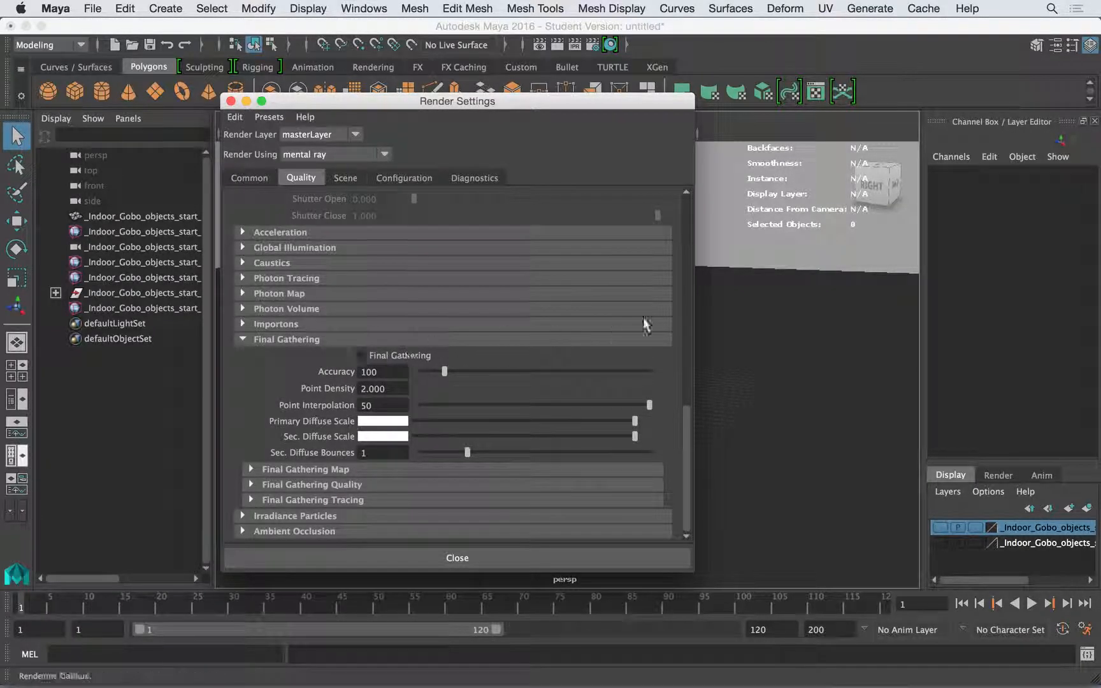
Expand the Global Illumination section and review its settings alongside those of Final Gathering.
left_click(284, 247)
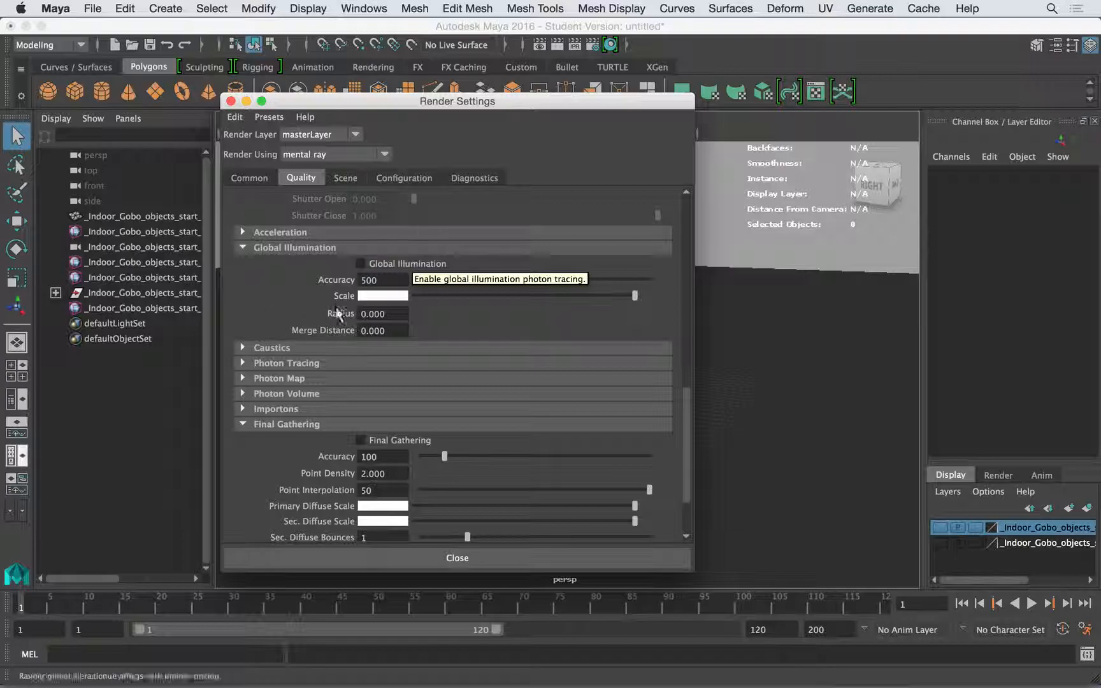
left_click_drag(377, 102, 390, 132)
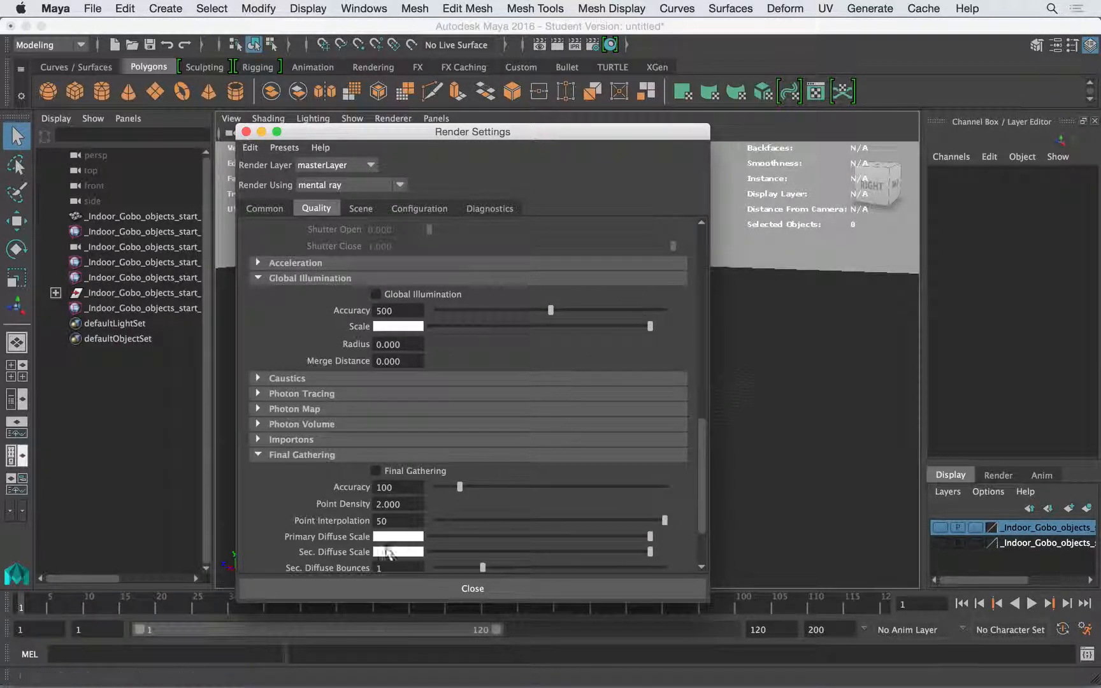
scroll(697, 459, "down", 3)
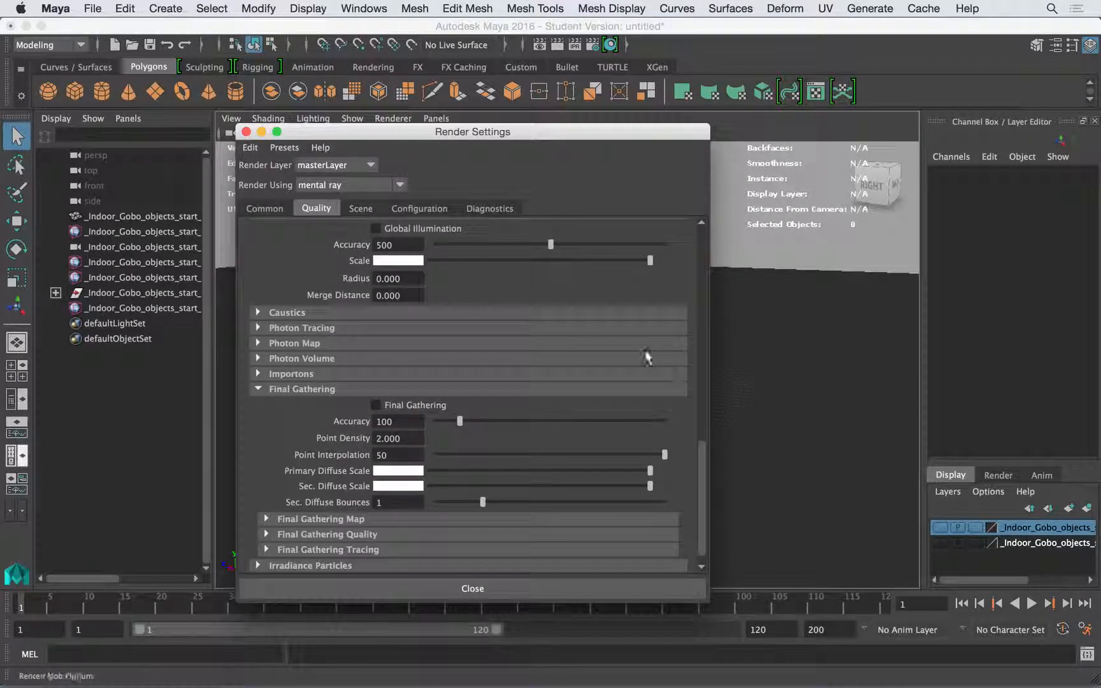
left_click_drag(323, 135, 254, 107)
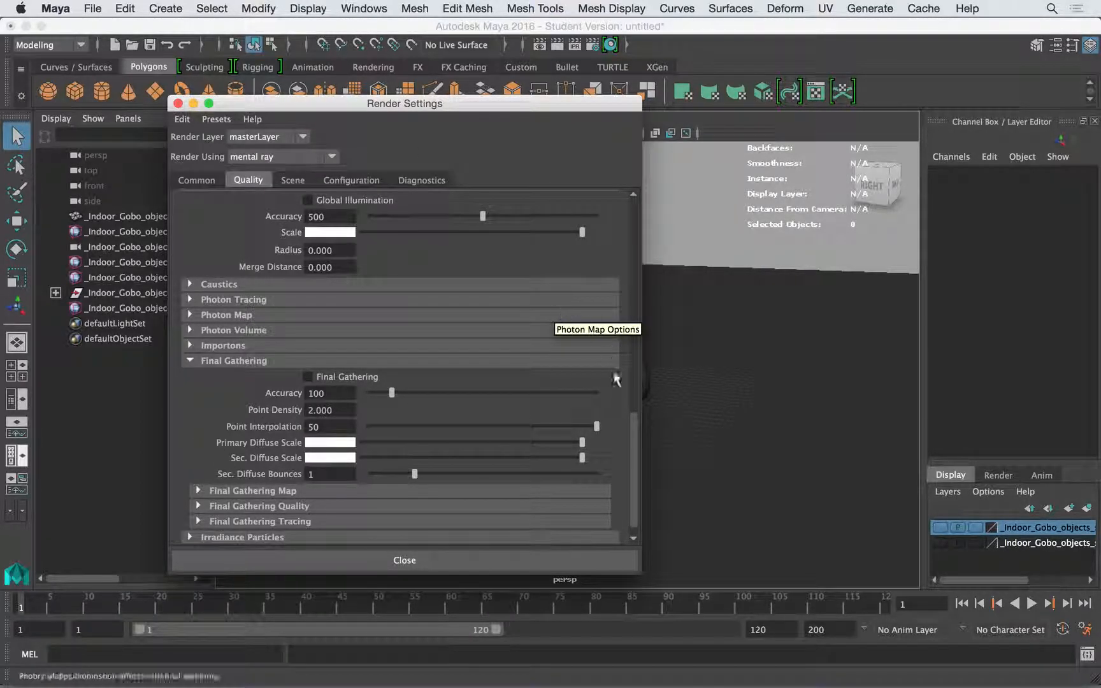
Leave the quality settings and, in the common render settings, collapse Color Management, File Output, Frame Range and Renderable Cameras.
left_click_drag(636, 413, 637, 199)
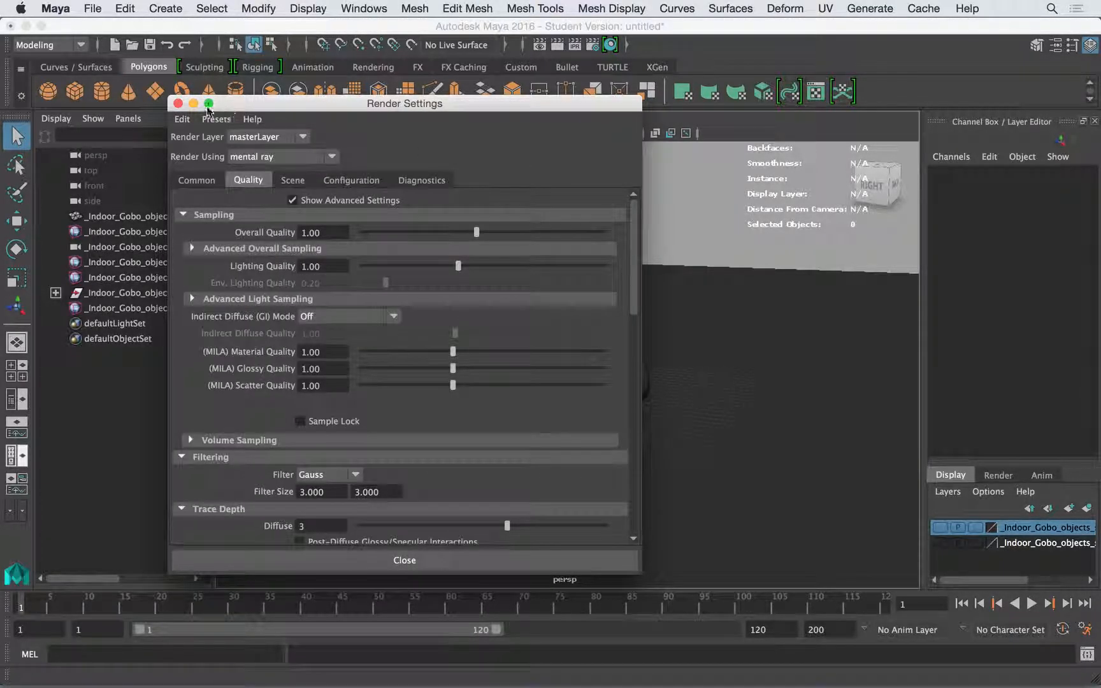
left_click(178, 103)
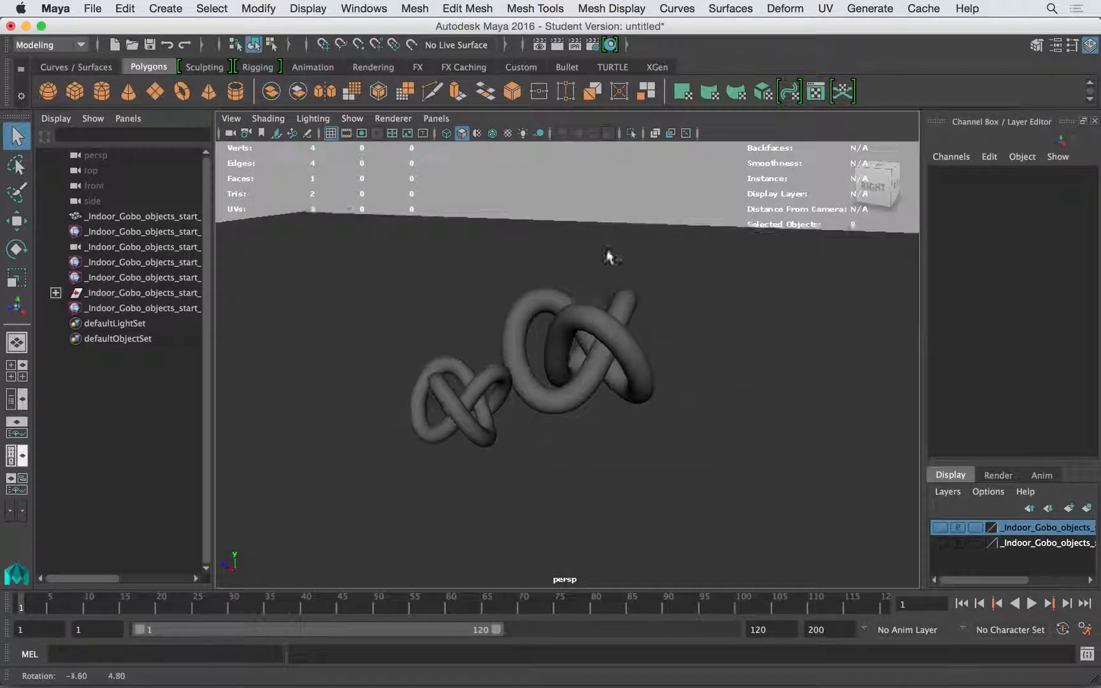
left_click(593, 45)
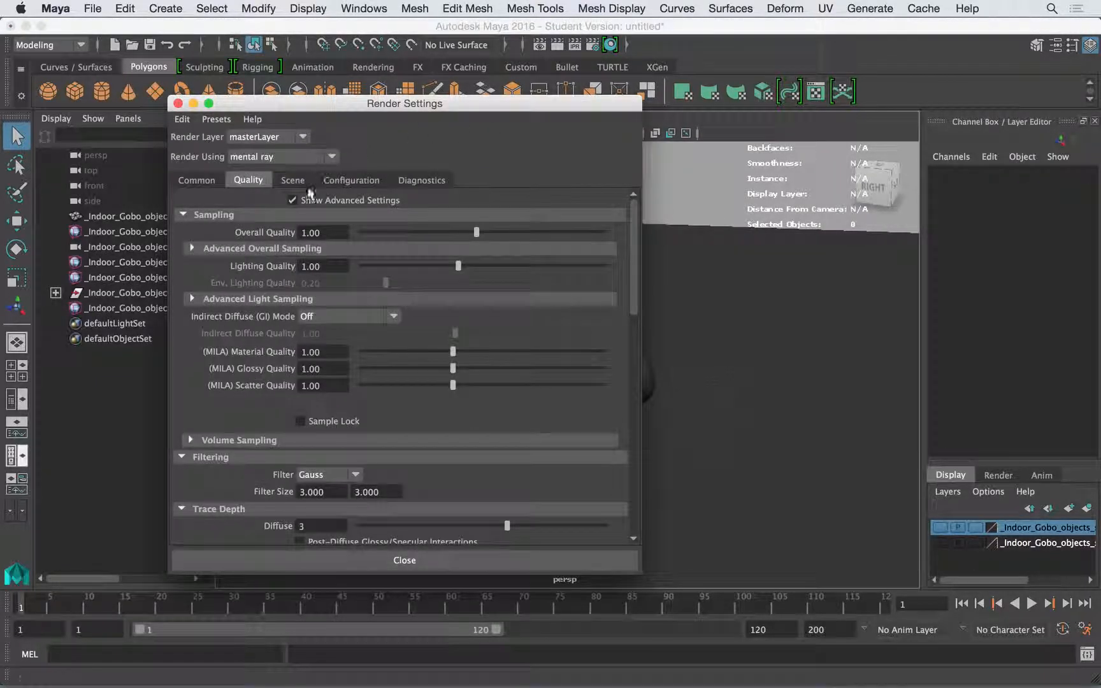
left_click(208, 180)
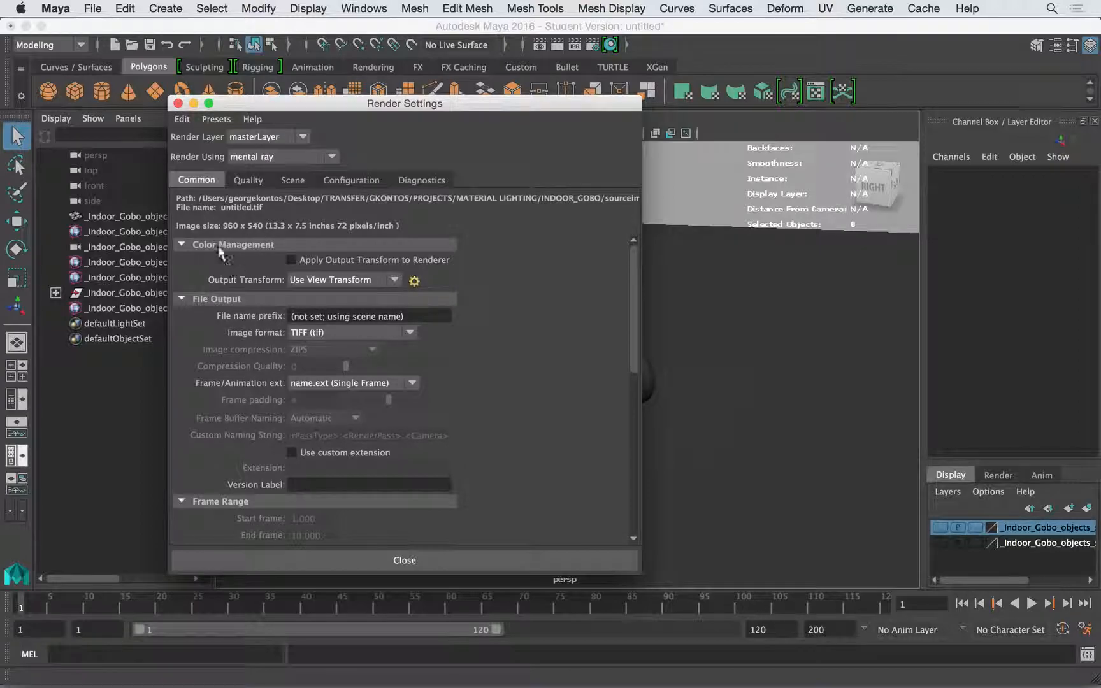
left_click(220, 246)
left_click(213, 260)
left_click(210, 275)
left_click(207, 291)
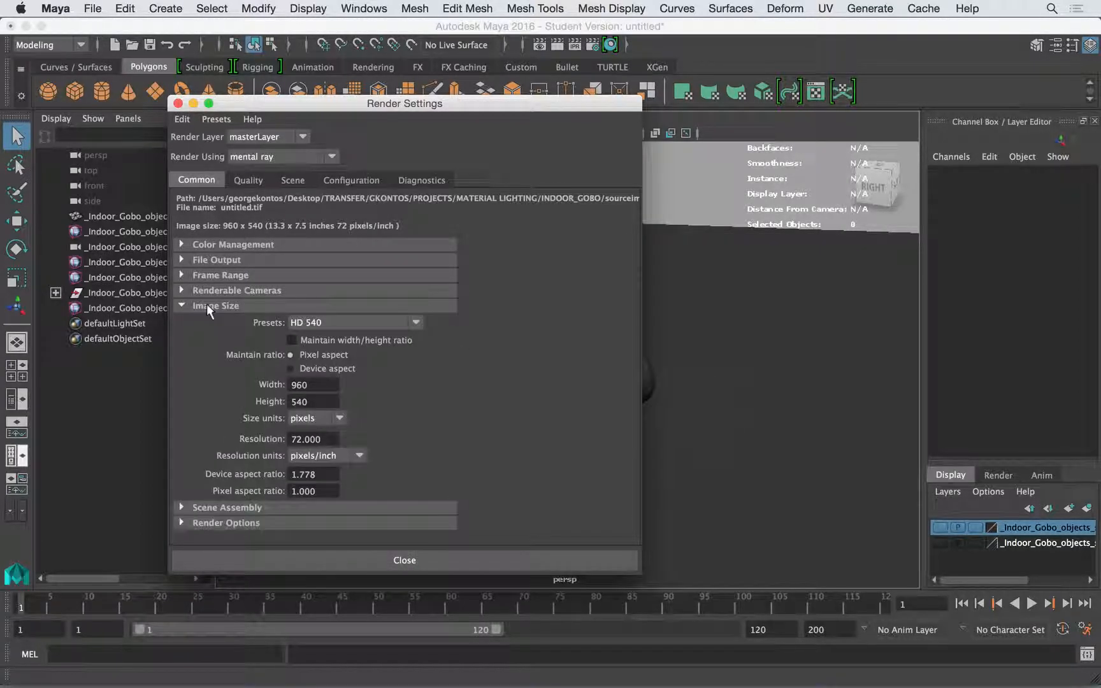
Set the render image size preset to HD 1080, collapse Image Size and close the render settings.
left_click(213, 307)
left_click(246, 309)
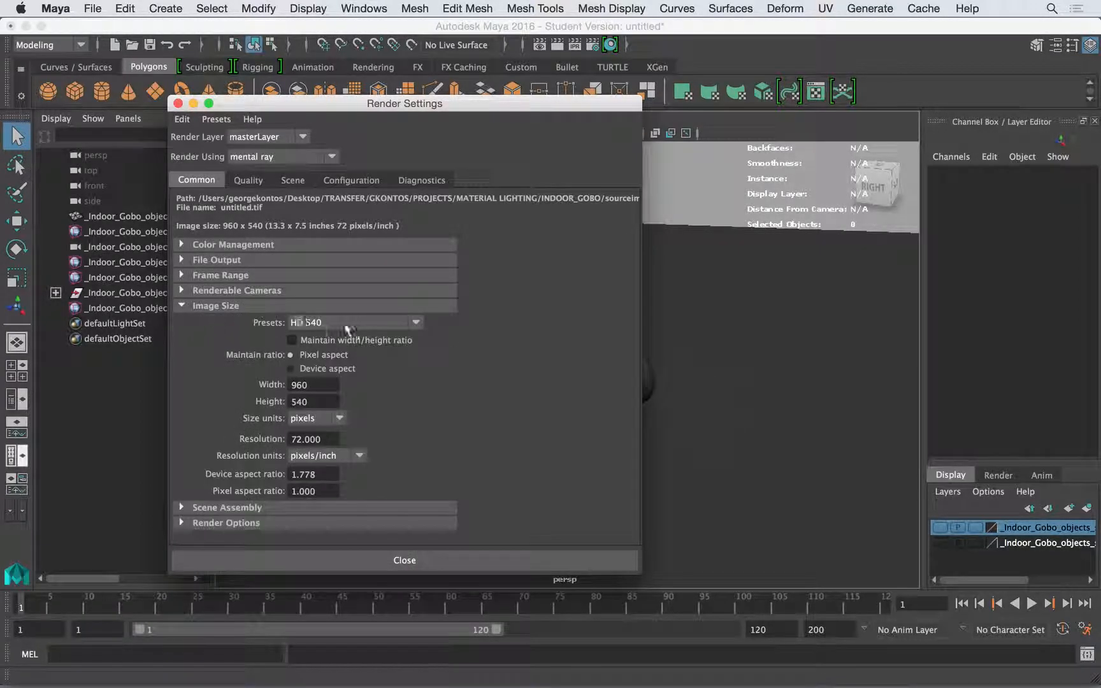
left_click(415, 324)
left_click_drag(418, 376, 424, 400)
left_click(337, 416)
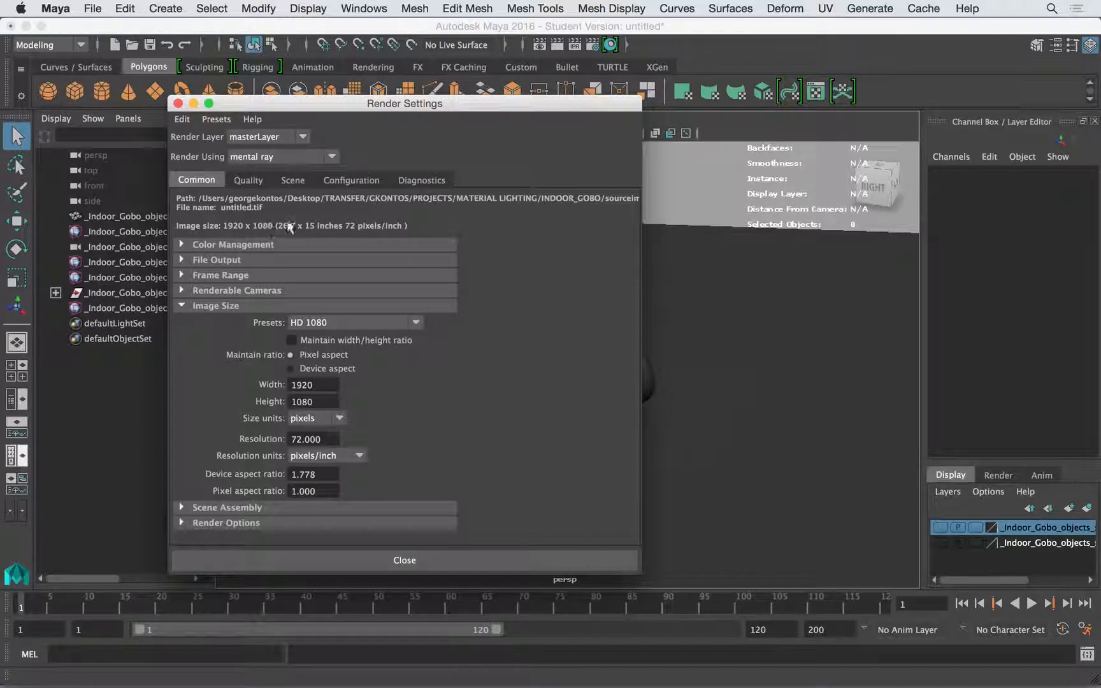
left_click_drag(321, 441, 268, 429)
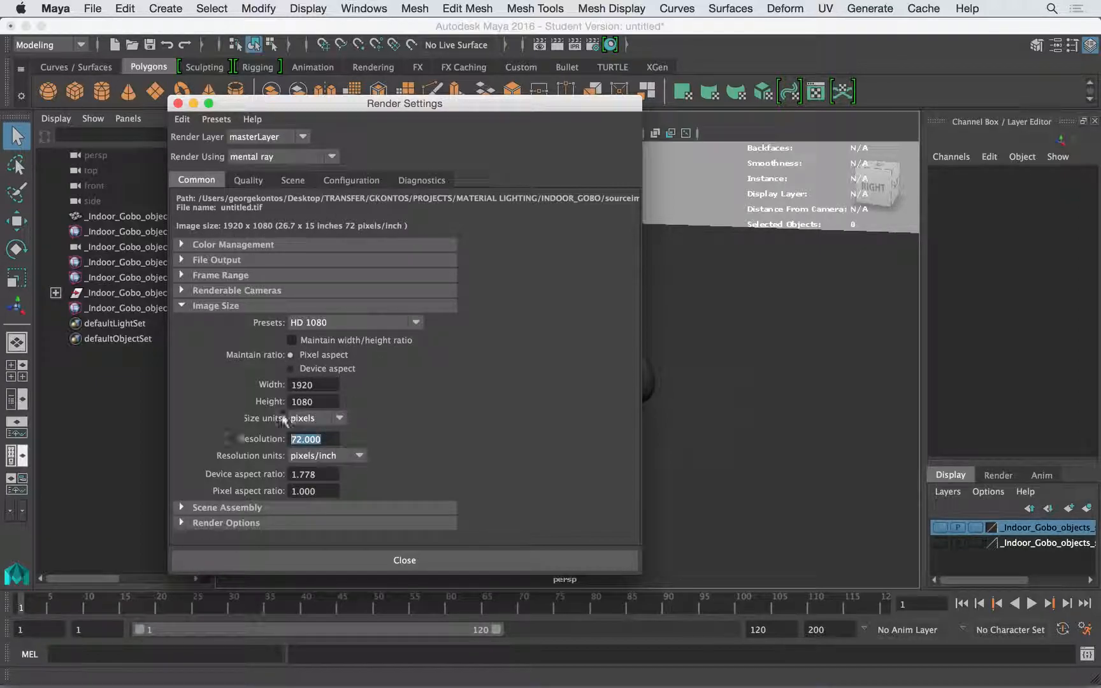
left_click(196, 307)
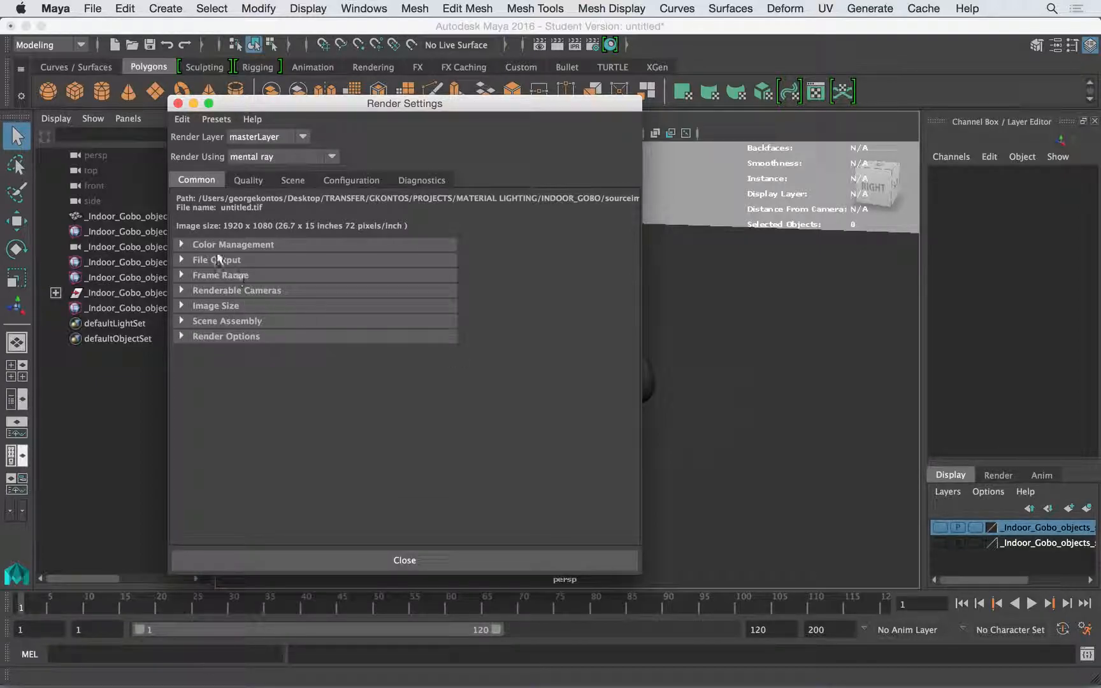
left_click(178, 103)
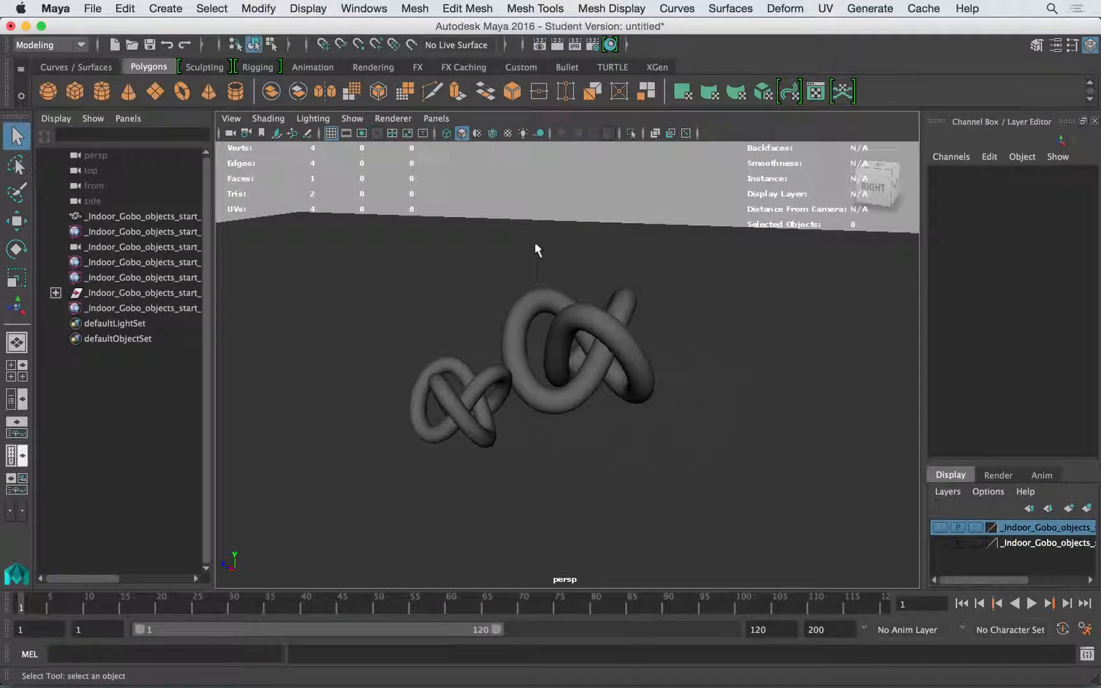
Turn on the resolution gate and render the perspective view of the two knots with mental ray.
left_click(361, 133)
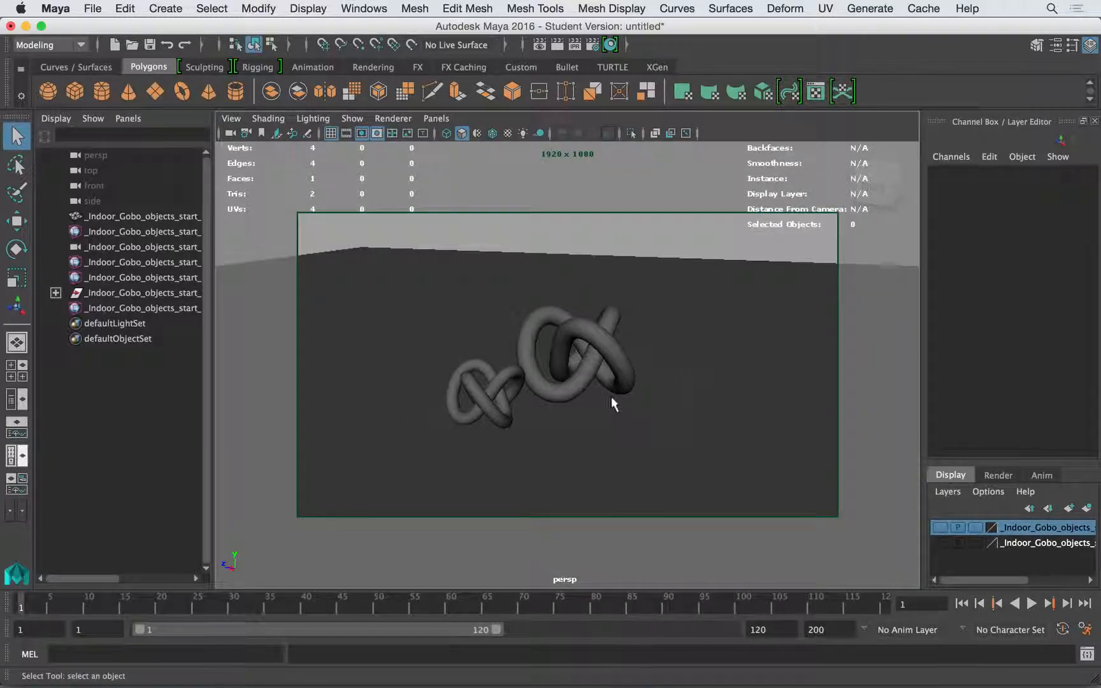
left_click_drag(675, 465, 519, 313, "alt")
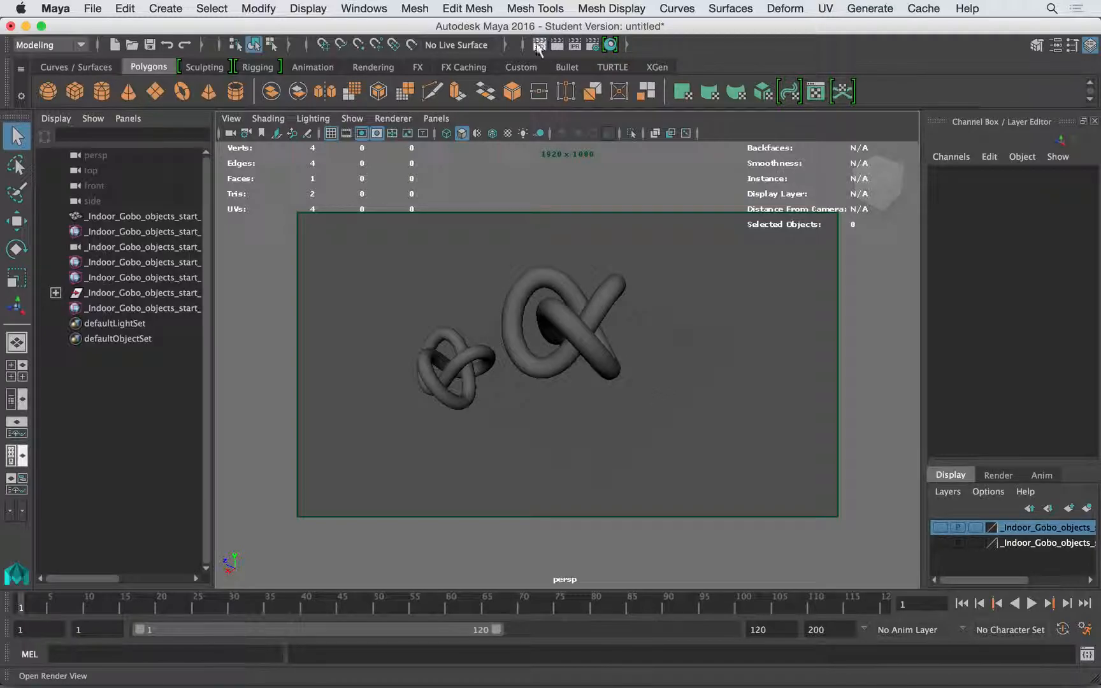
left_click(539, 45)
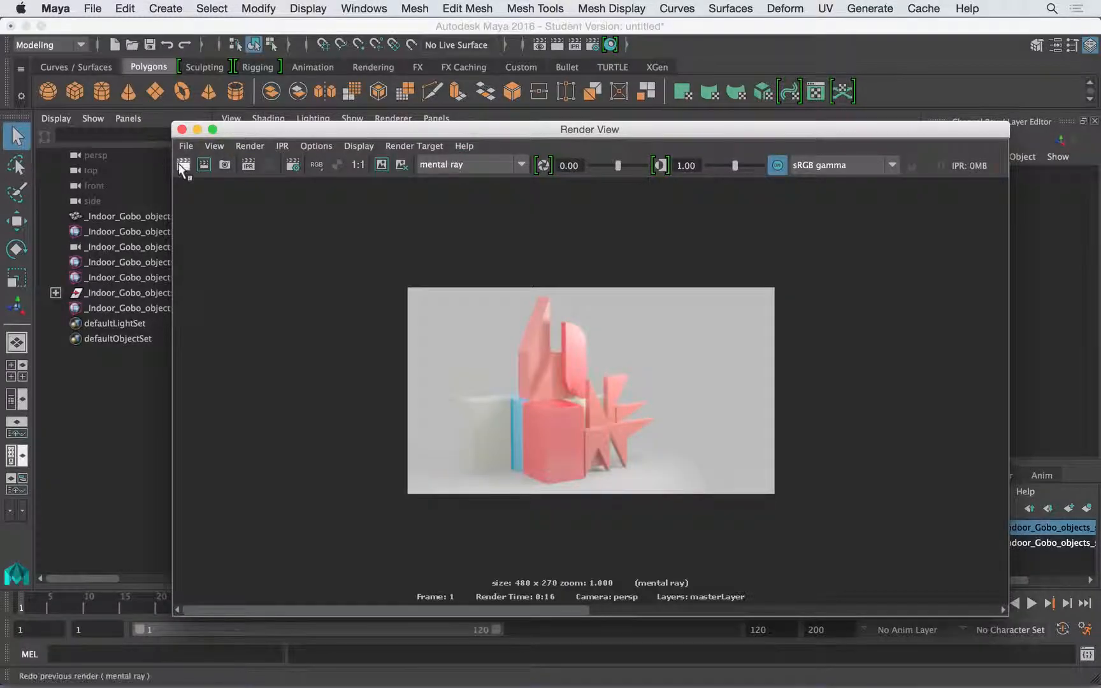
left_click(183, 165)
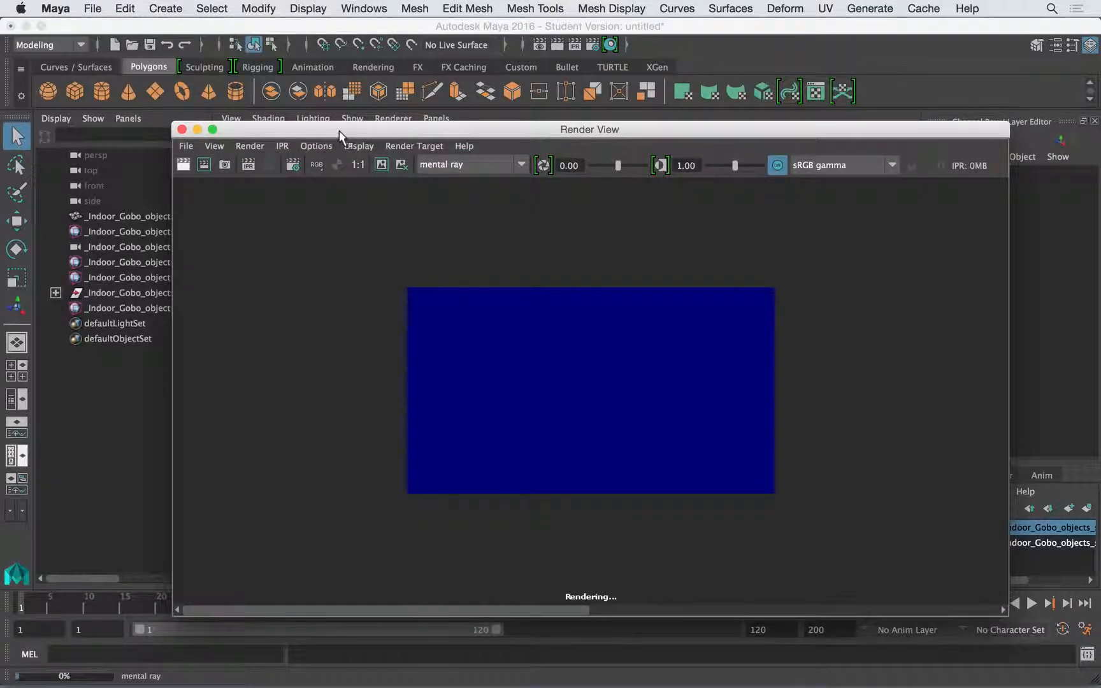
Try the Raw view transform on the rendered knots and recheck the image in a reopened Render View.
left_click(806, 164)
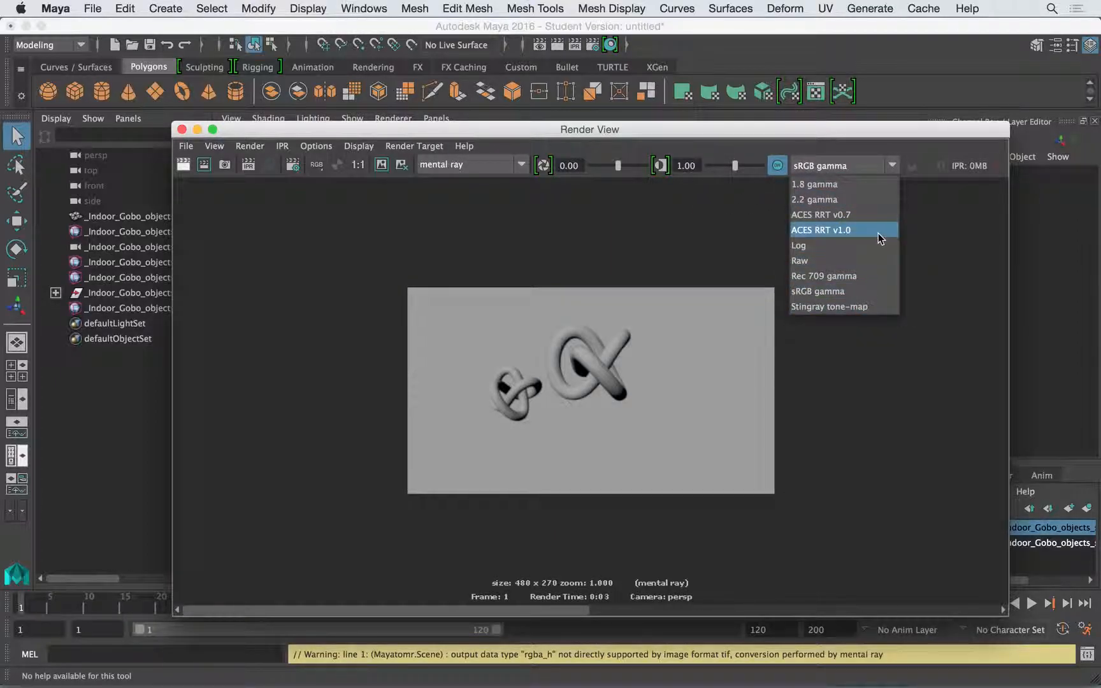
left_click(828, 260)
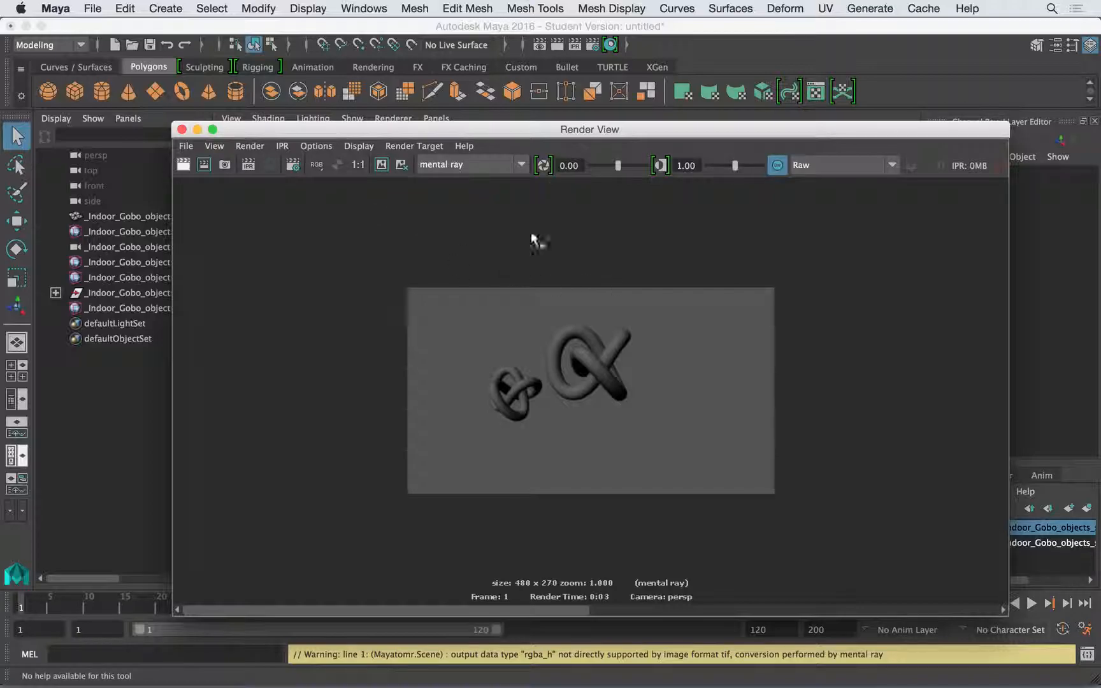
left_click(181, 129)
left_click_drag(577, 505, 597, 423, "alt")
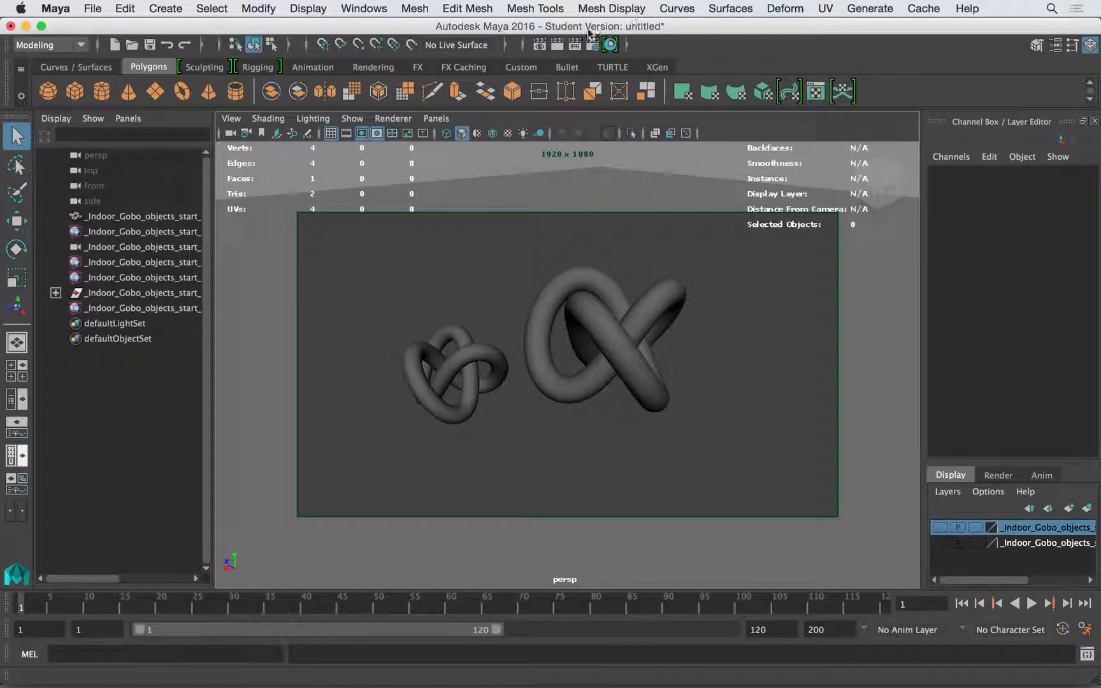
left_click(539, 45)
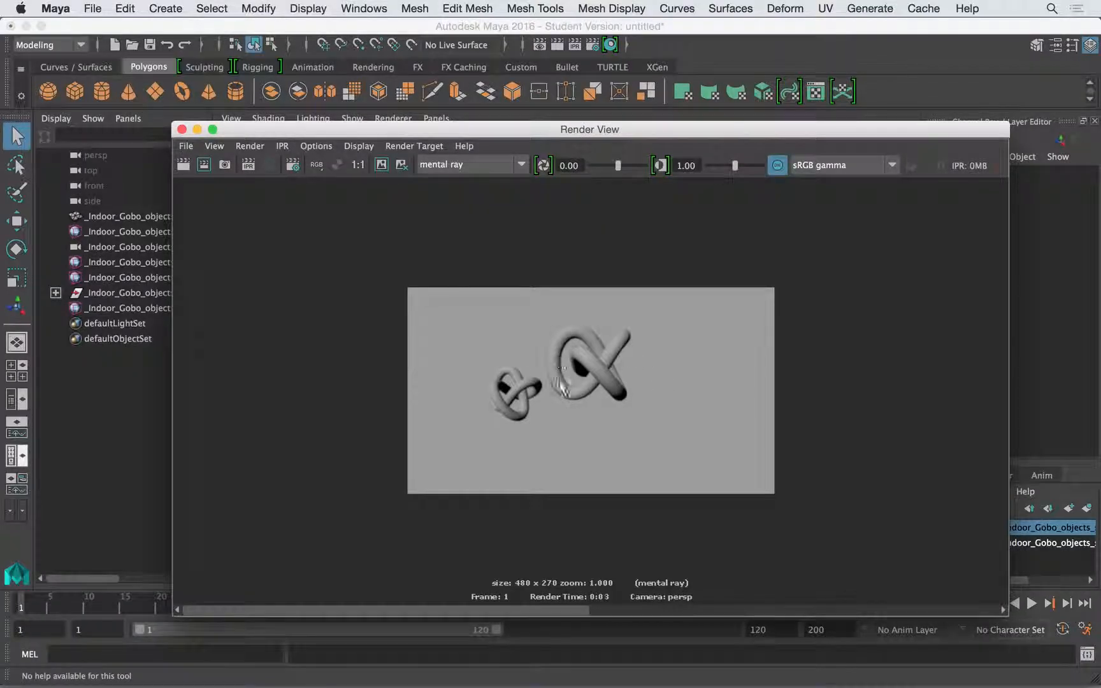
left_click(183, 129)
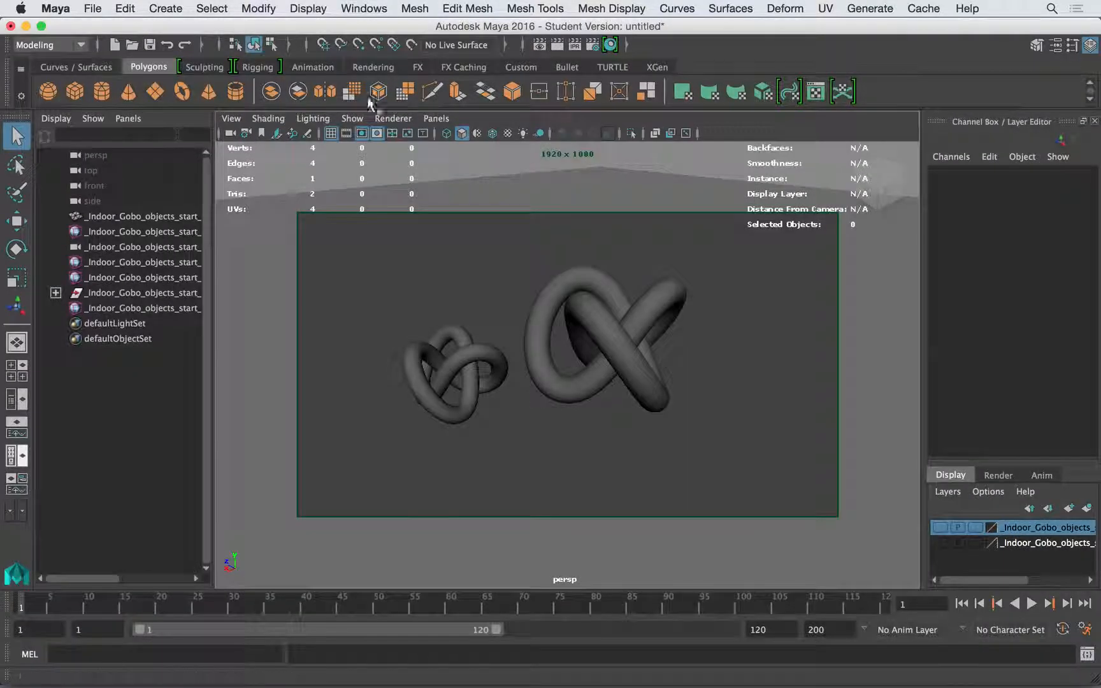
Disable Enable Default Light in the common Render Options, re-render the scene and close the render windows.
left_click(593, 46)
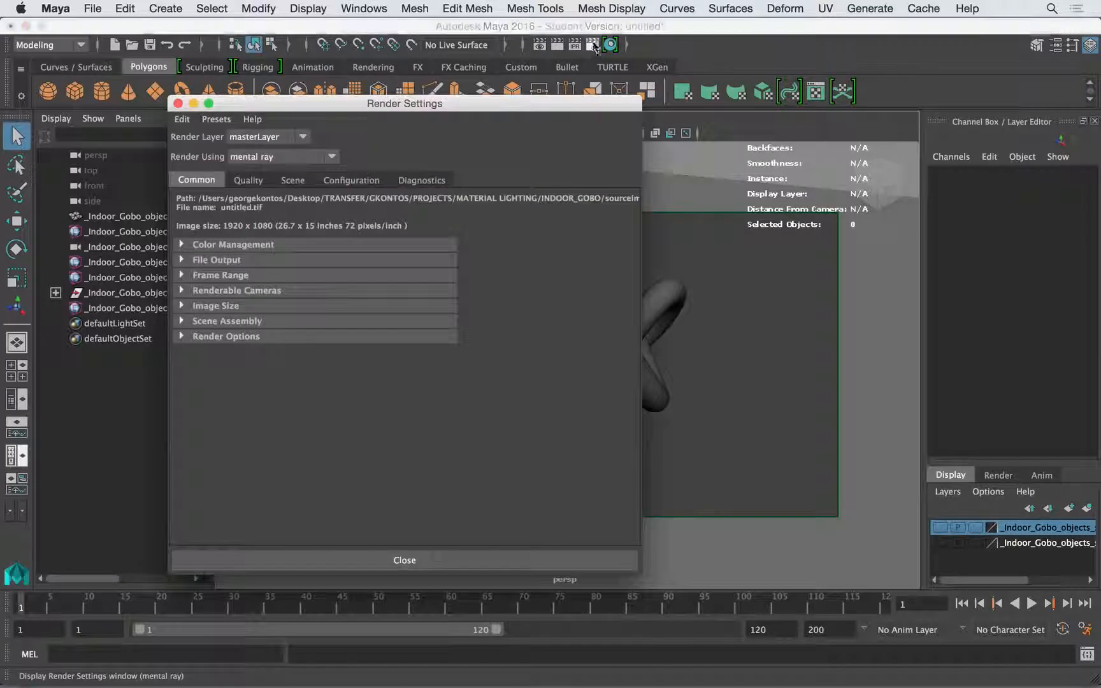
left_click(224, 337)
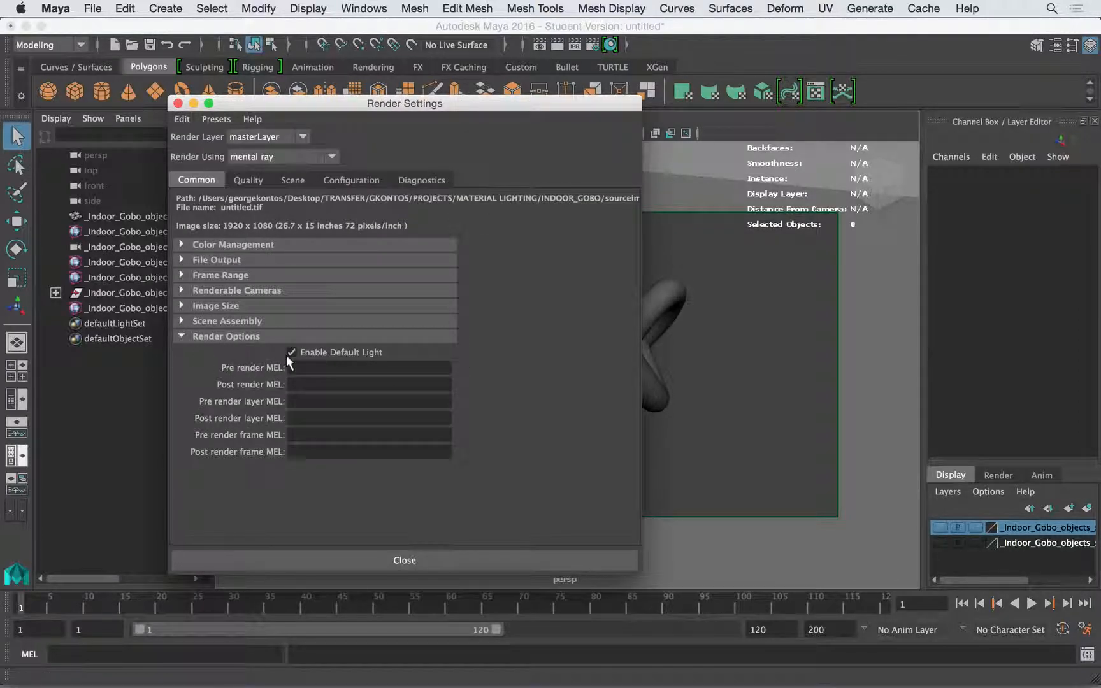
left_click(342, 353)
left_click(539, 45)
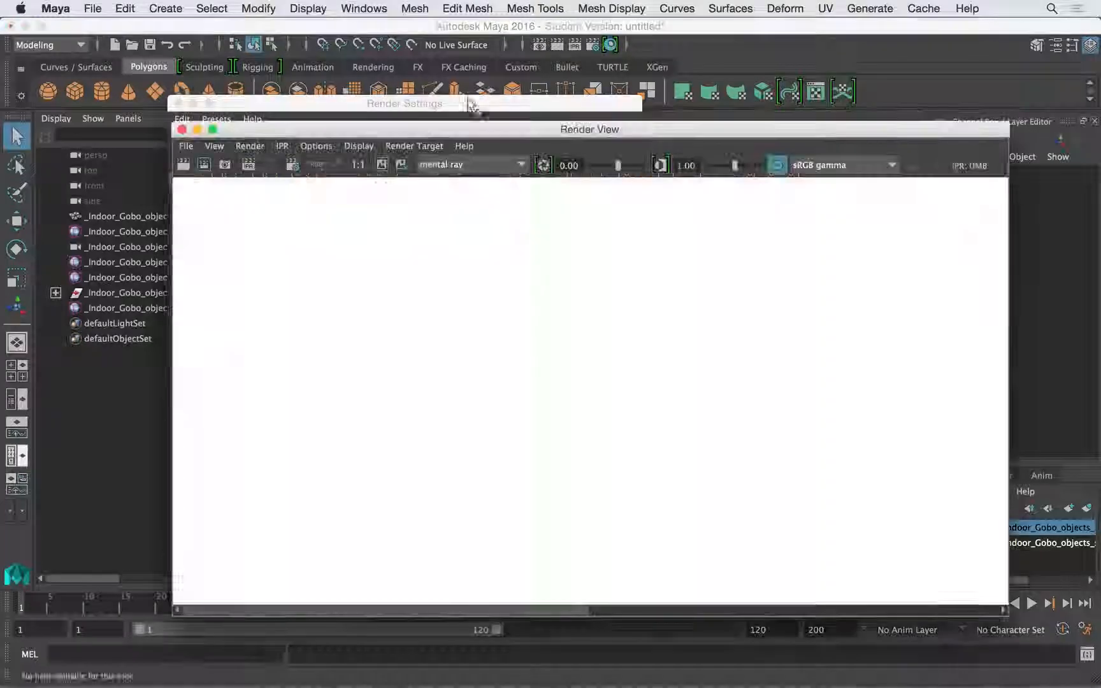
left_click(185, 166)
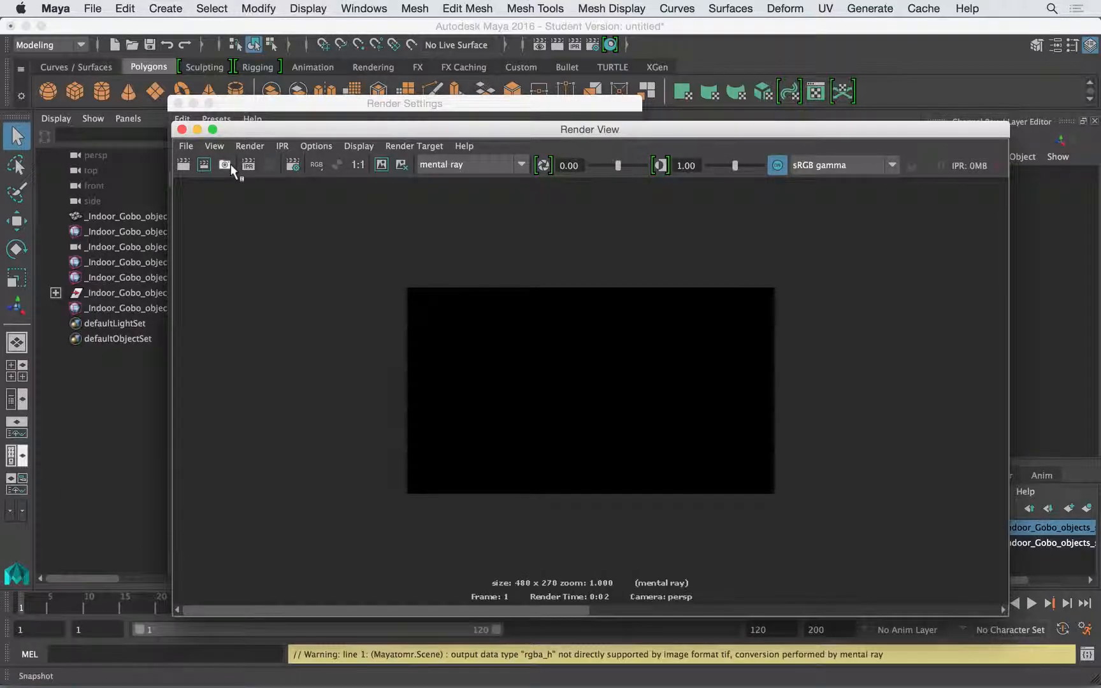
left_click(182, 129)
left_click_drag(252, 109, 328, 111)
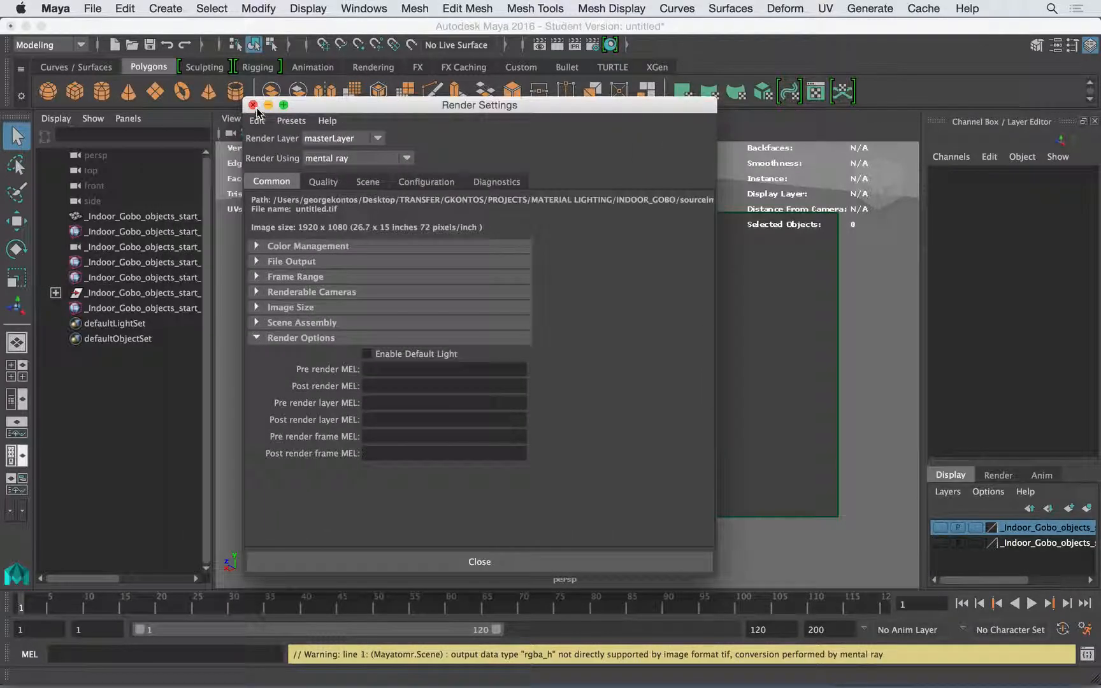
left_click(253, 104)
left_click_drag(573, 297, 604, 271, "alt")
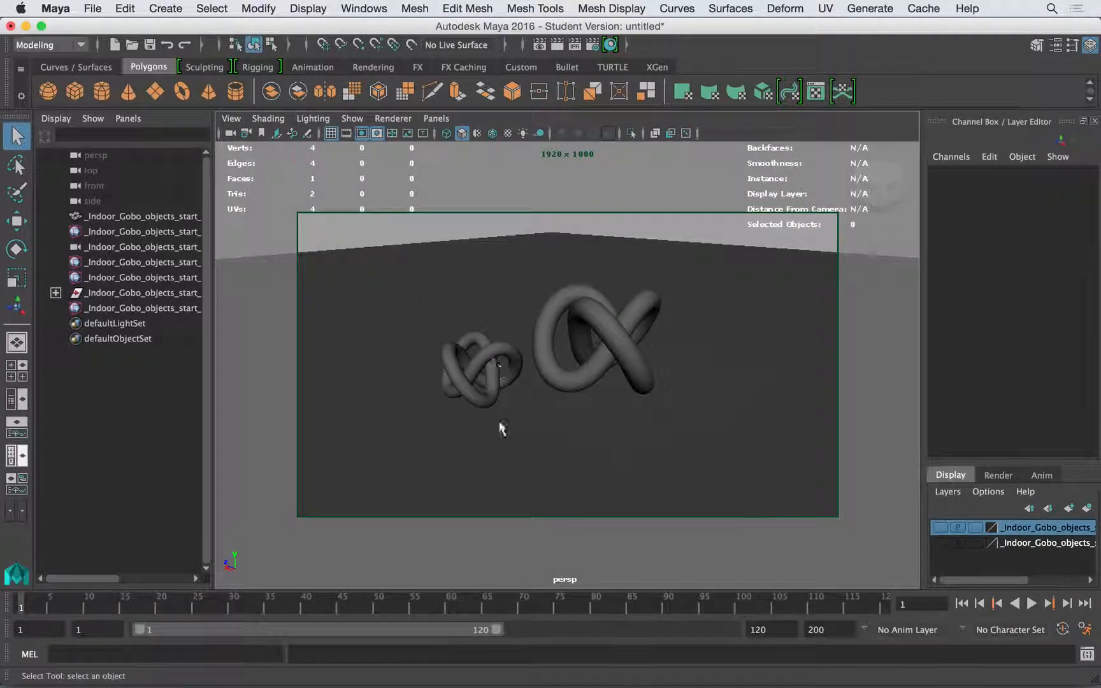
left_click_drag(549, 396, 585, 408, "alt")
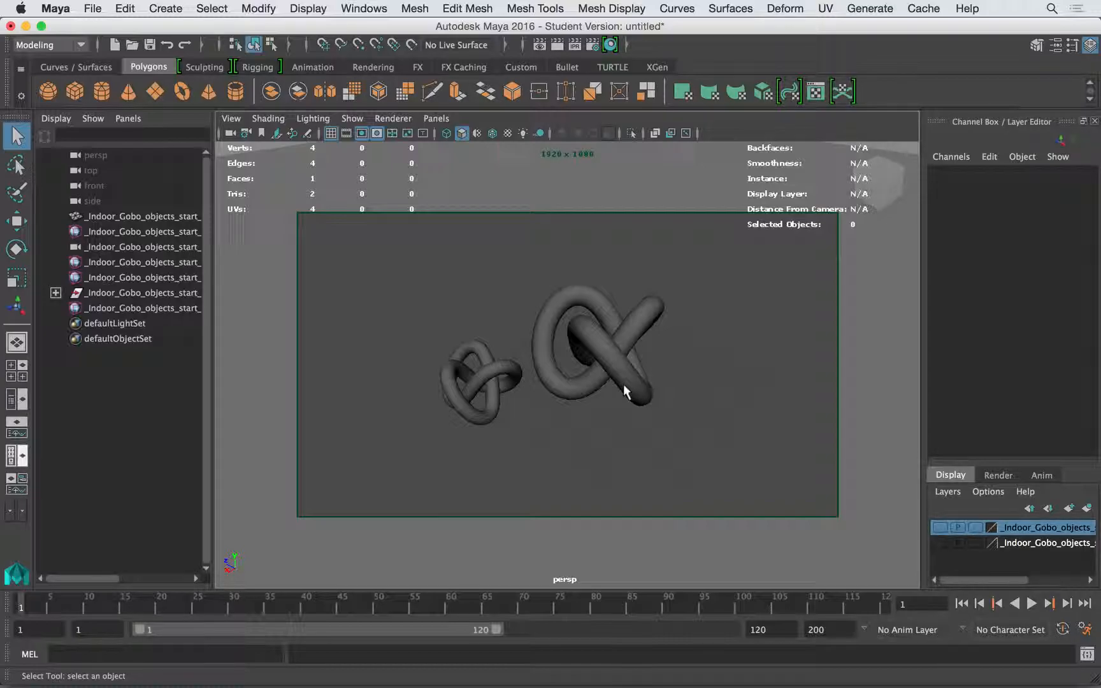
Switch to Photoshop and close the open grid_02.tga image.
mouse_move(444, 685)
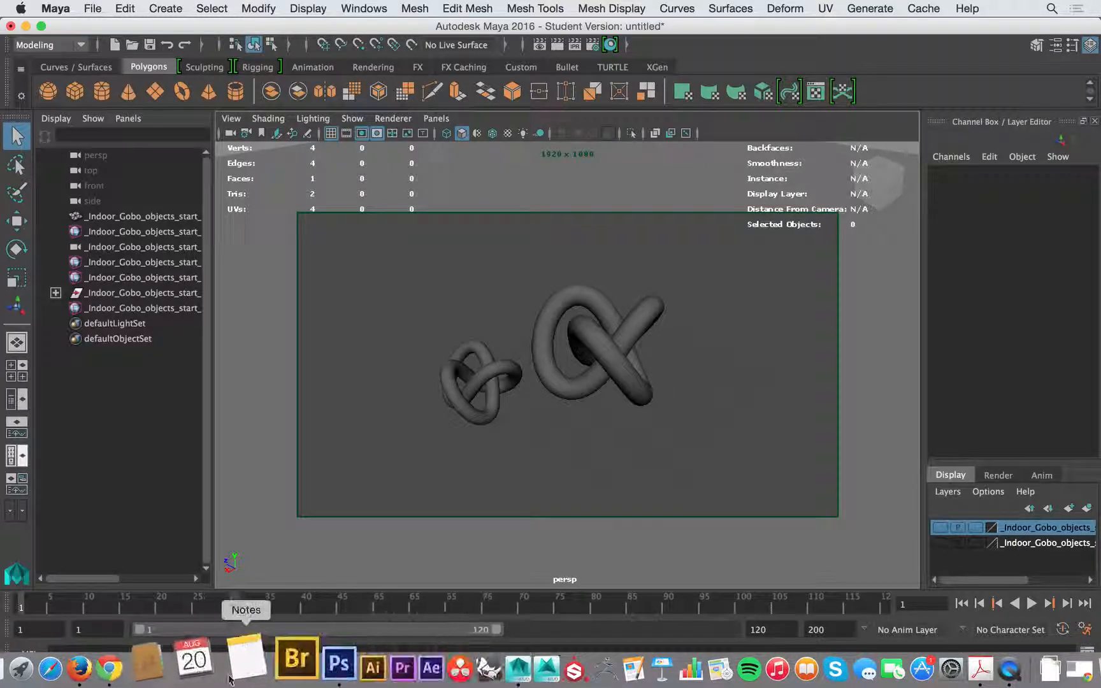
left_click(328, 669)
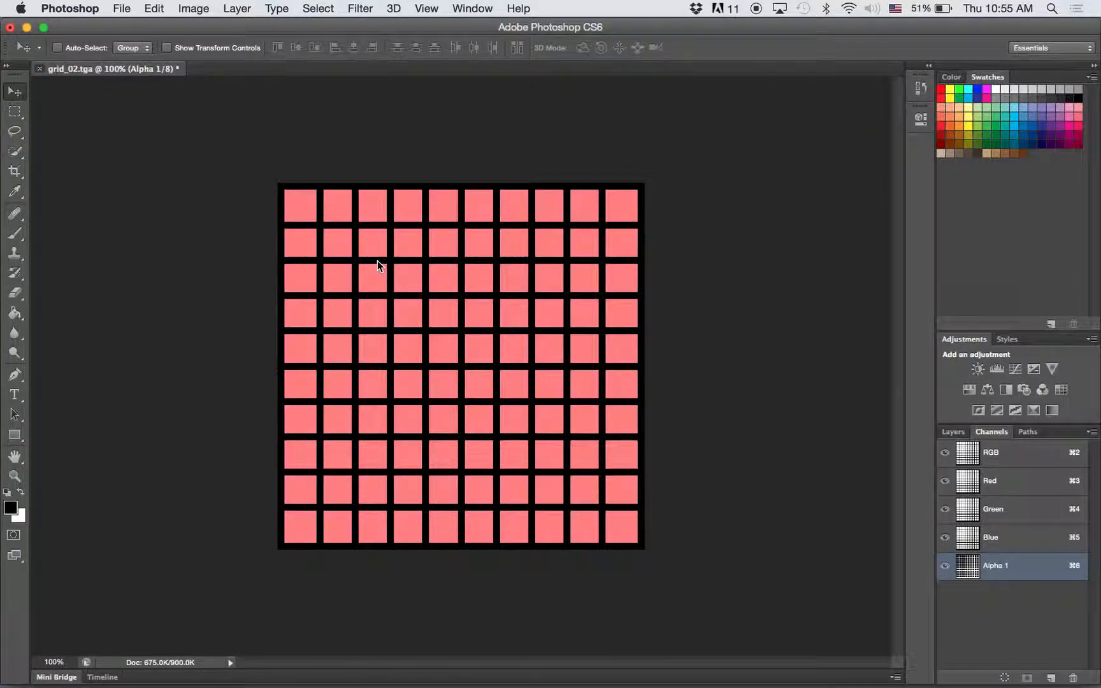
key("super+w")
left_click(504, 250)
left_click(179, 94)
left_click(509, 249)
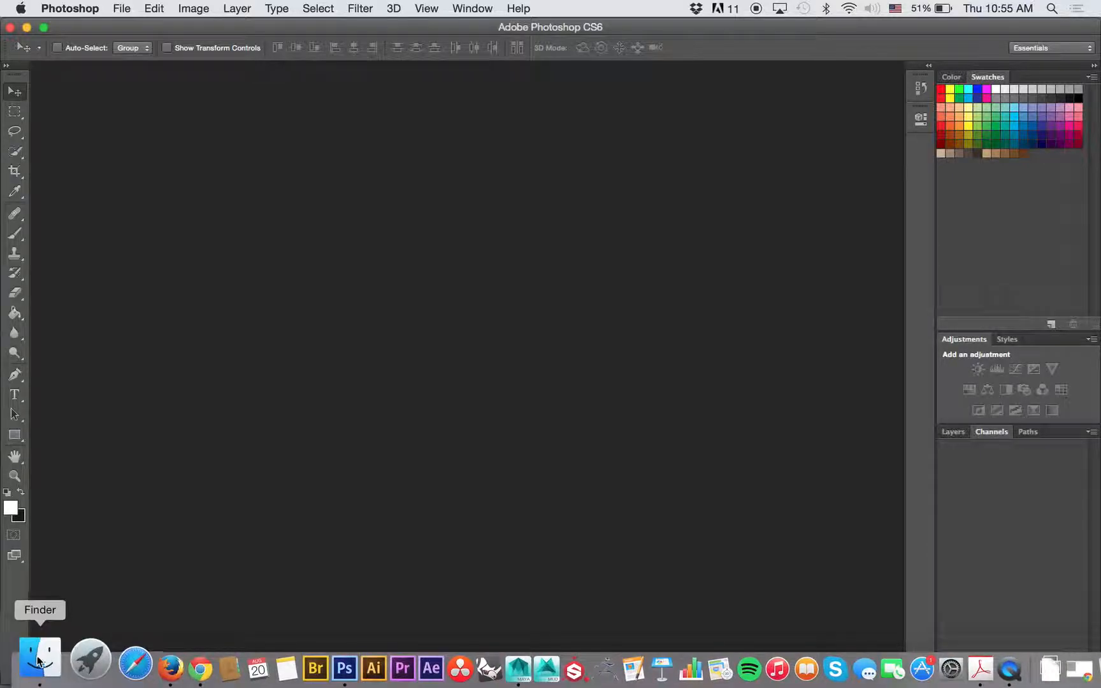
Switch to Finder and browse from the Desktop through the TRANSFER folder to PROJECTS.
left_click(38, 661)
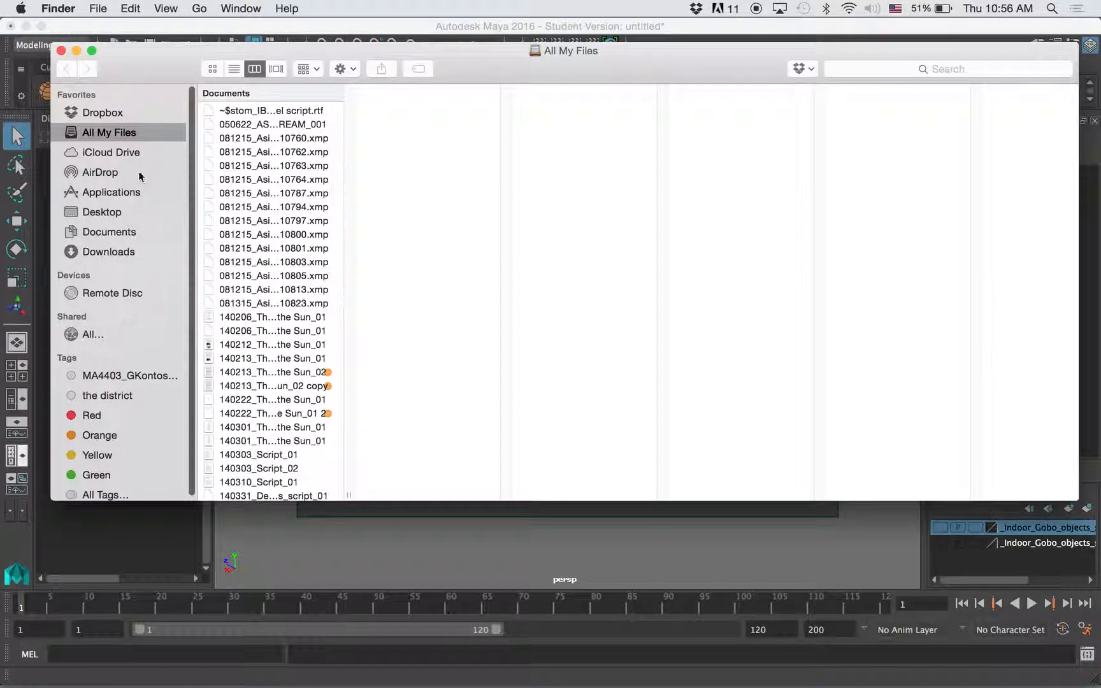
left_click(106, 216)
scroll(268, 382, "down", 3)
left_click(255, 480)
left_click(424, 91)
left_click(551, 92)
left_click_drag(661, 81, 690, 98)
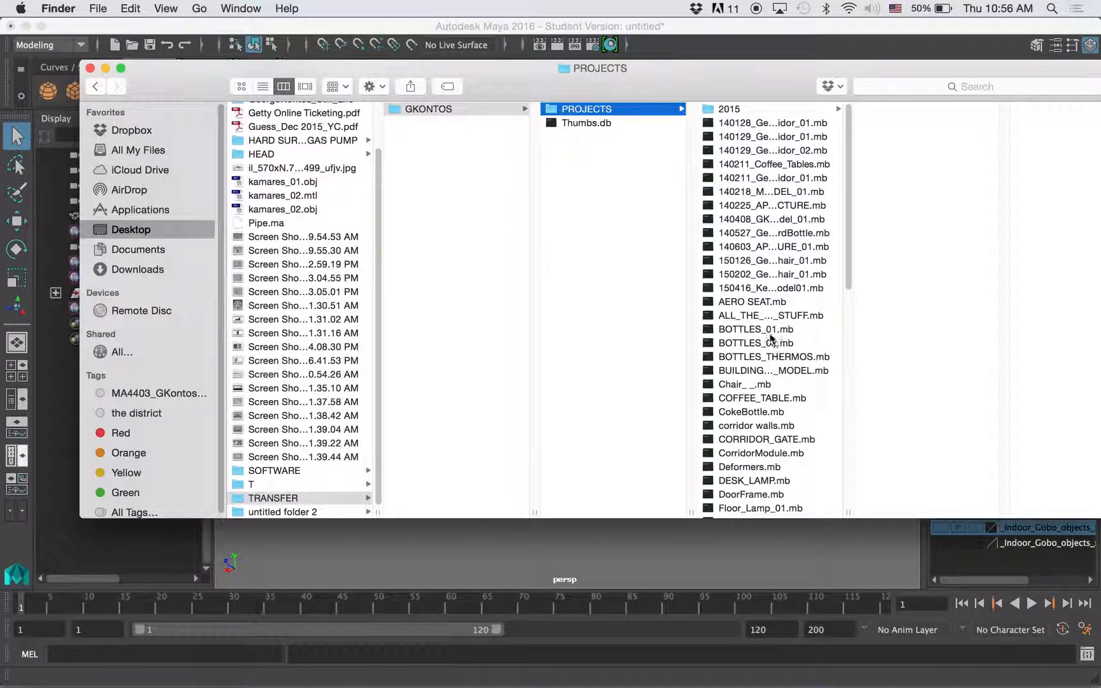
Open the sourceimages folder of the INDOOR_GOBO project inside MATERIAL LIGHTING to find the grid textures.
scroll(772, 339, "down", 10)
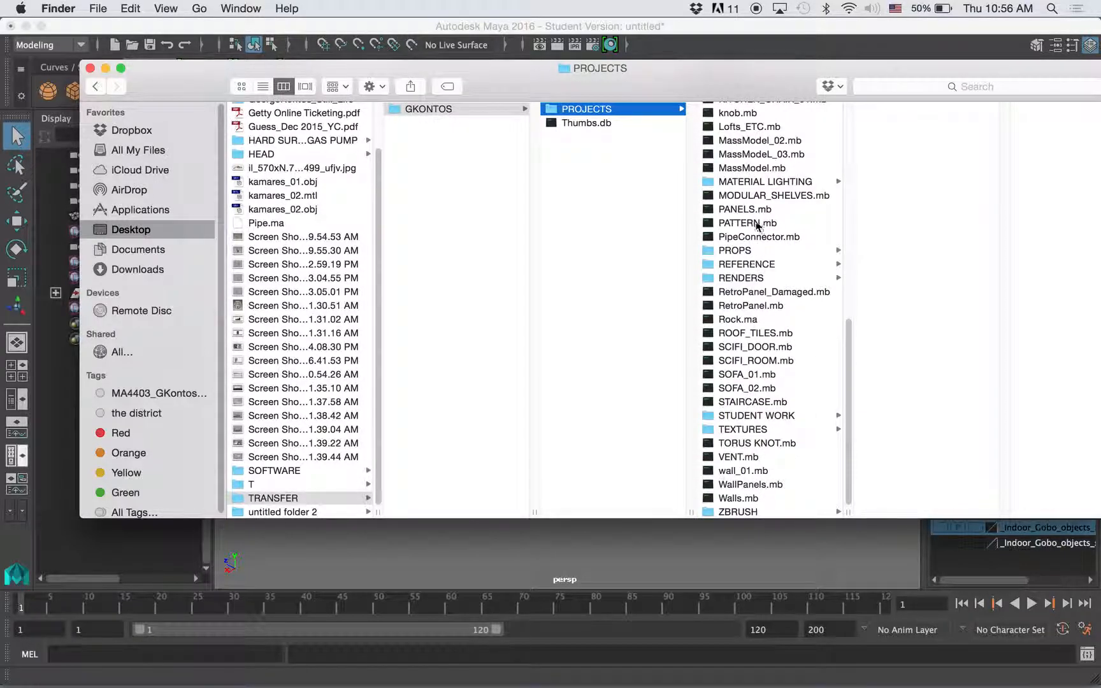
left_click(760, 180)
left_click_drag(782, 82, 499, 79)
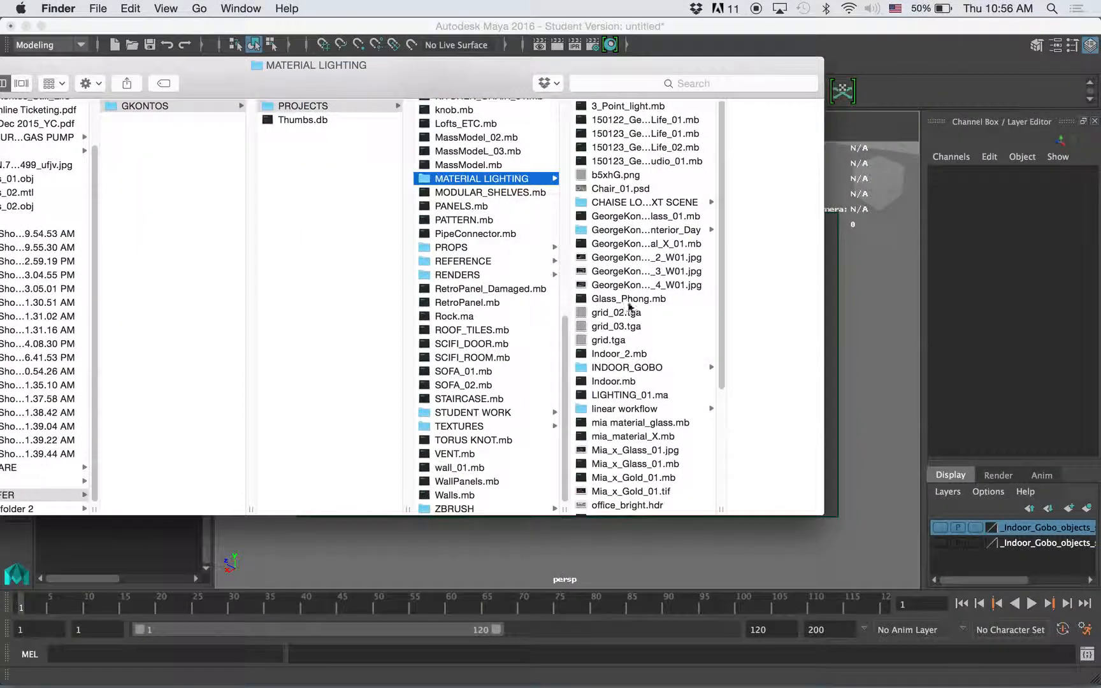
left_click(625, 367)
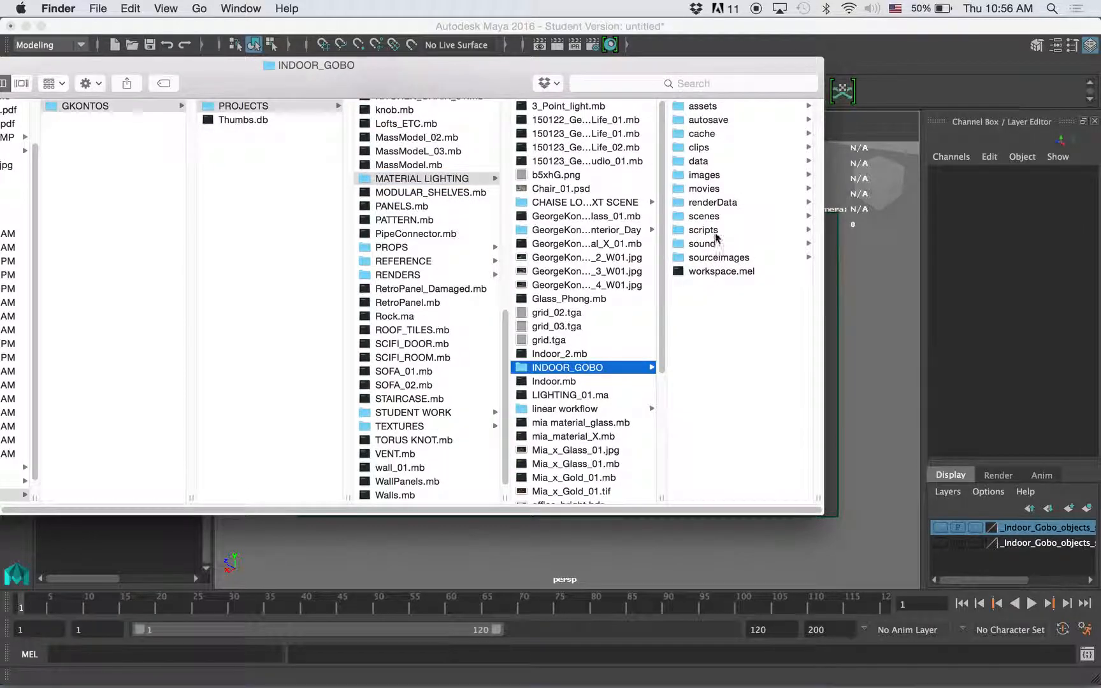
left_click(718, 258)
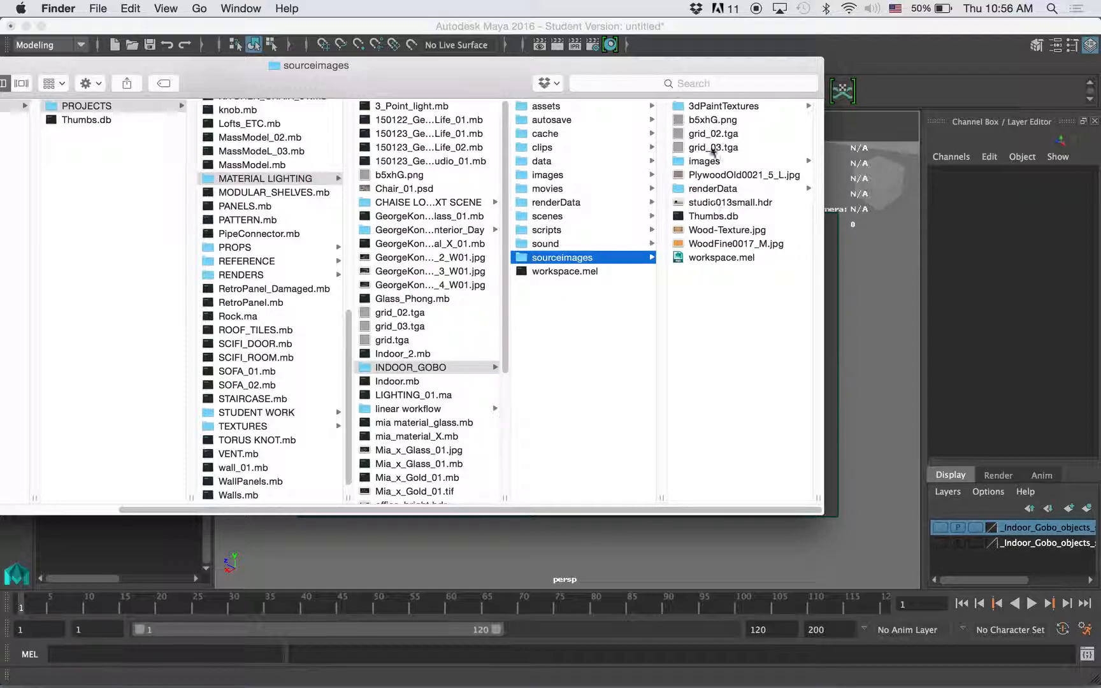
Open b5xhG.png from the sourceimages folder in Photoshop and convert its locked Background into a regular layer.
left_click(711, 121)
left_click_drag(564, 123, 299, 665)
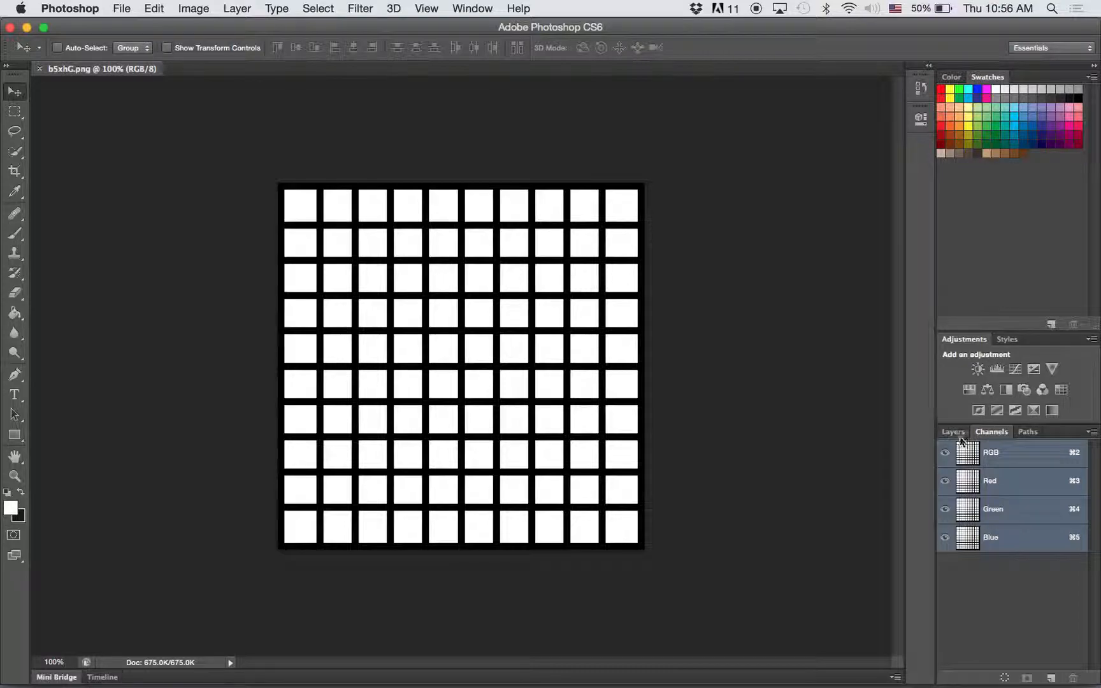
left_click(953, 432)
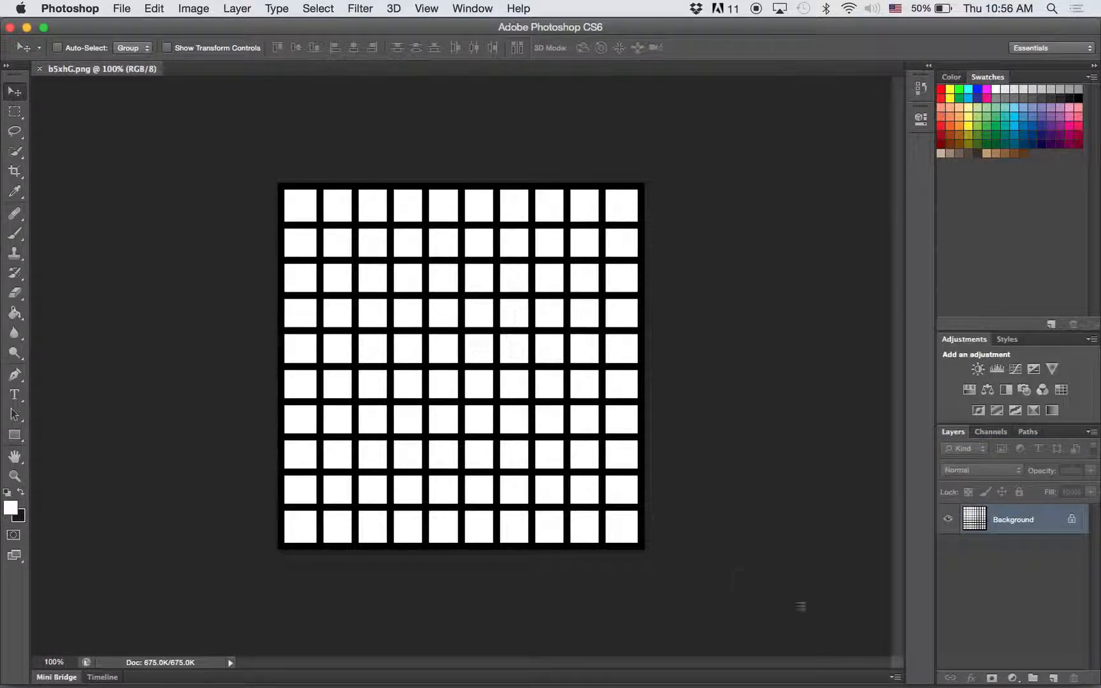
double_click(979, 525)
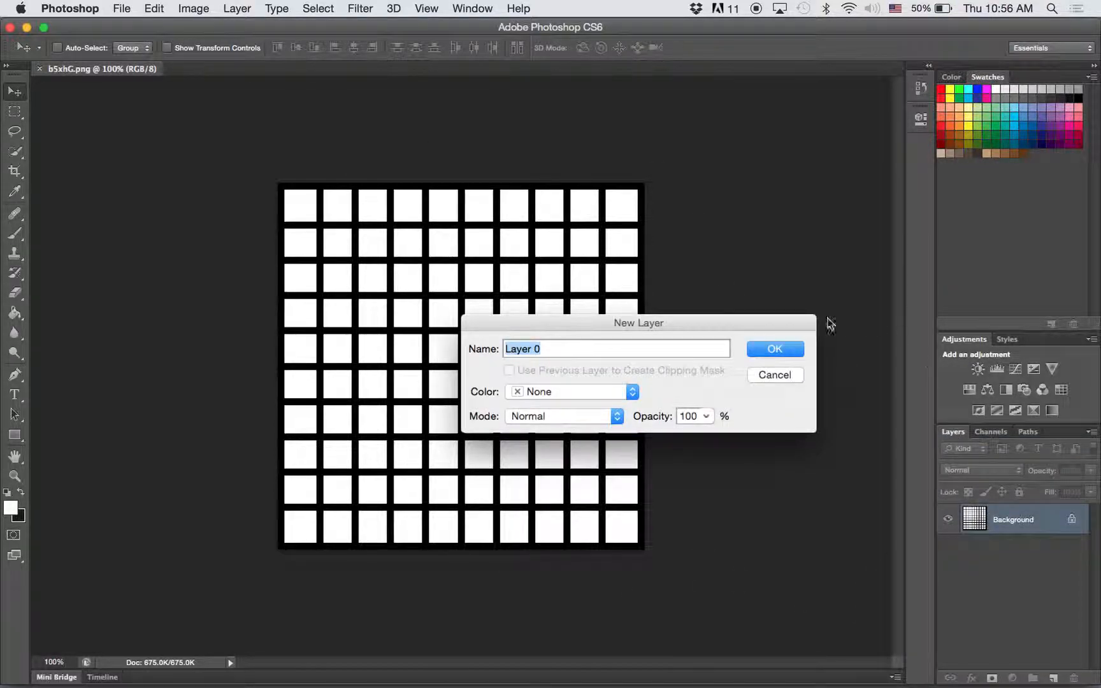
left_click(776, 349)
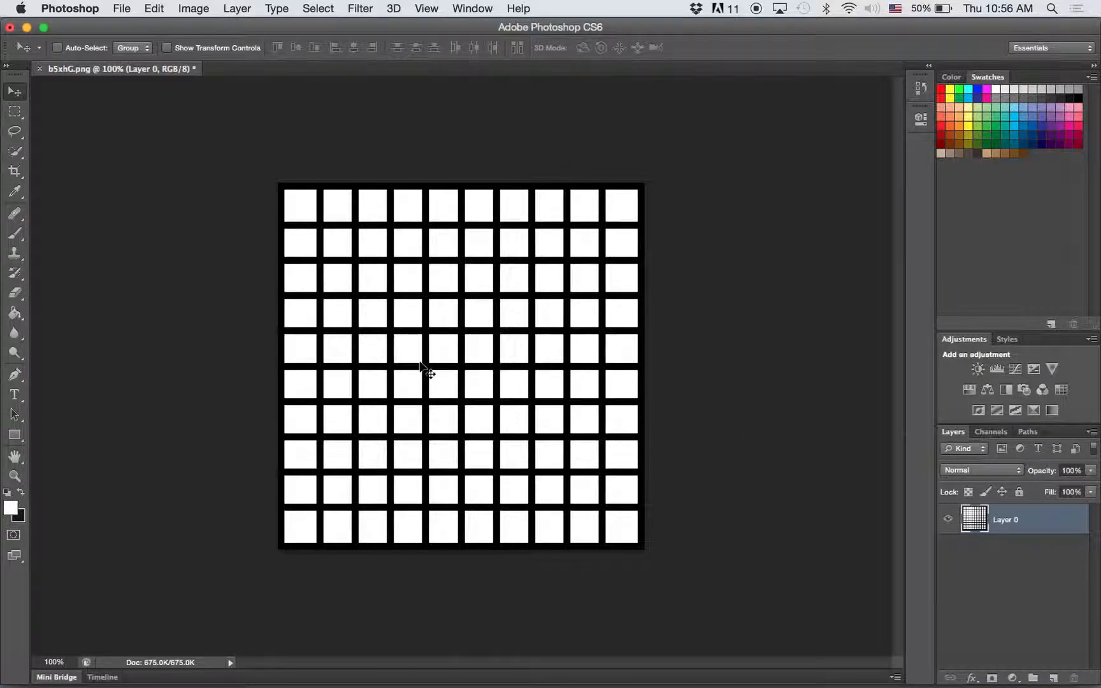
Select and copy the whole grid image, and add a new channel named Alpha 1 with masked areas at 50% opacity.
left_click(991, 432)
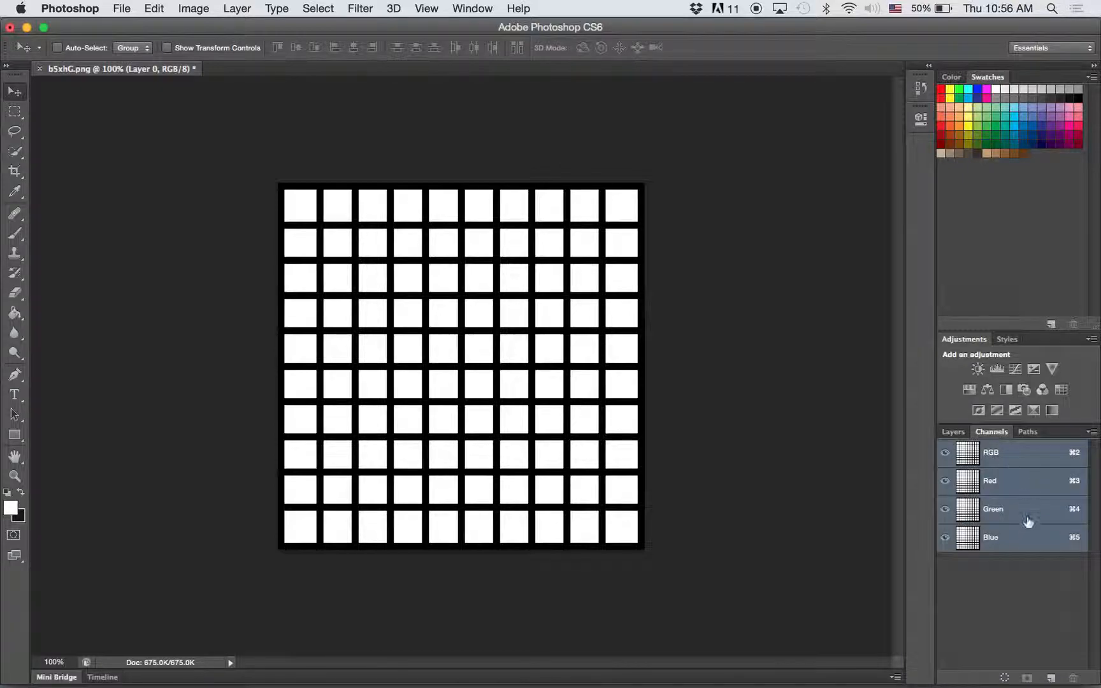
left_click(954, 432)
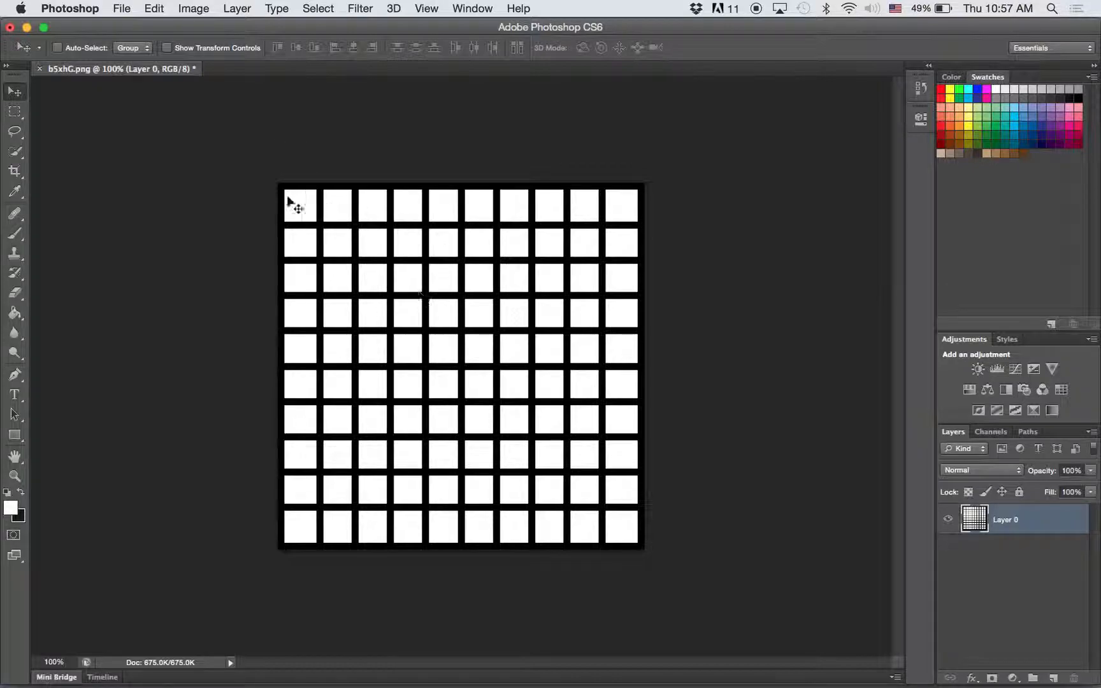
key("super+a")
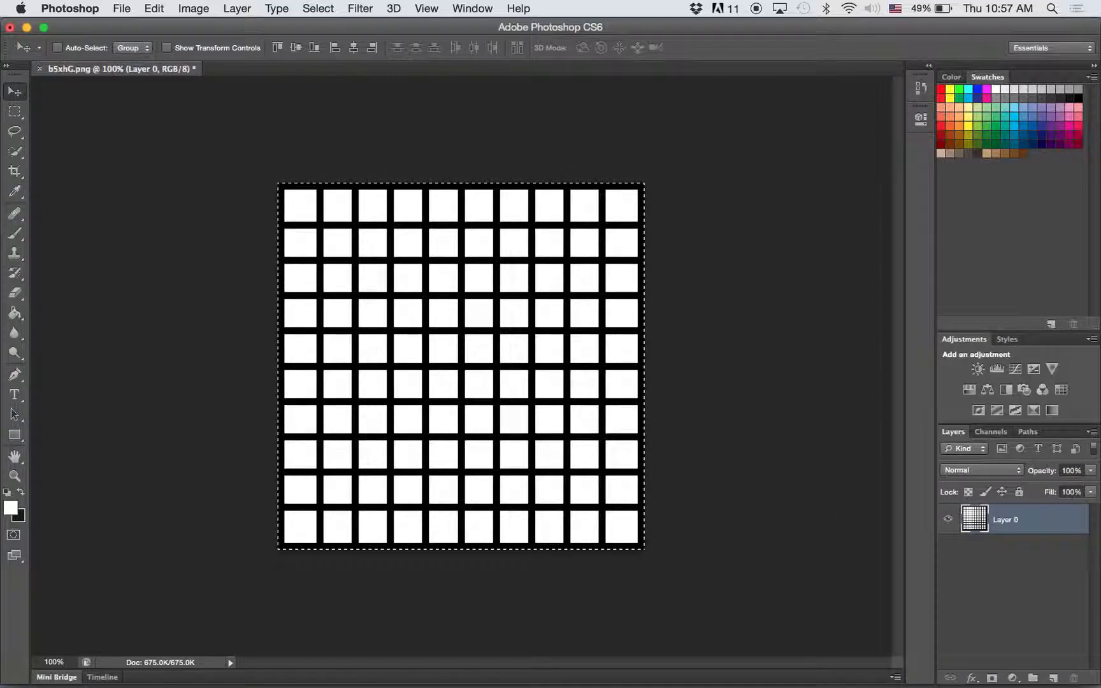
left_click(989, 431)
left_click(1091, 431)
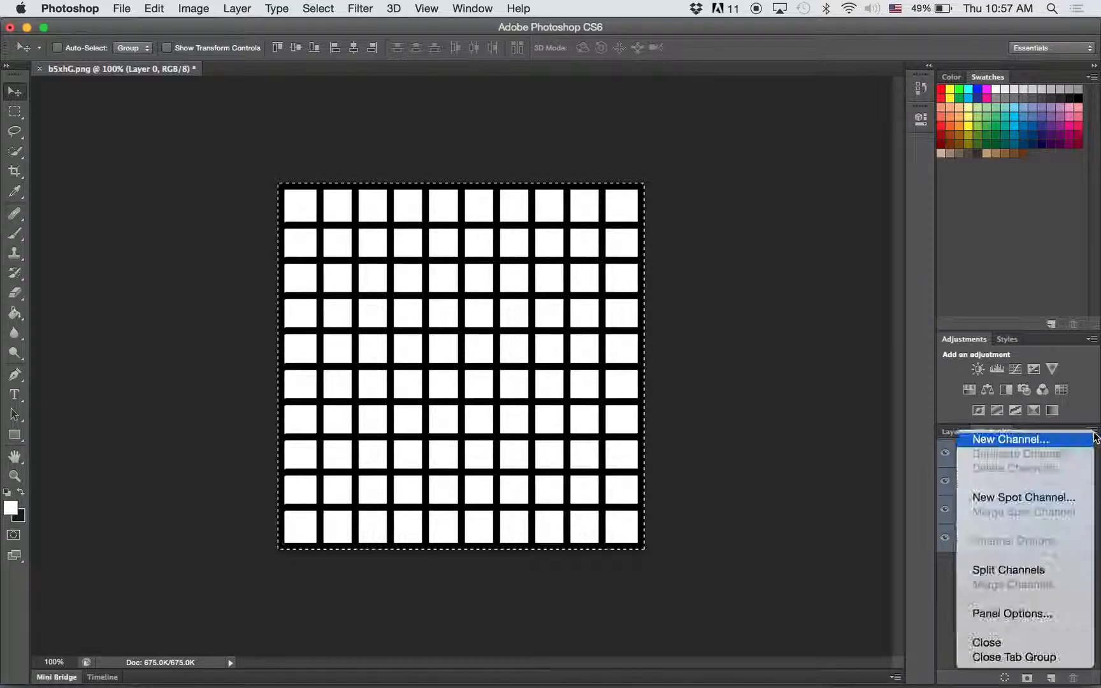
left_click(1000, 436)
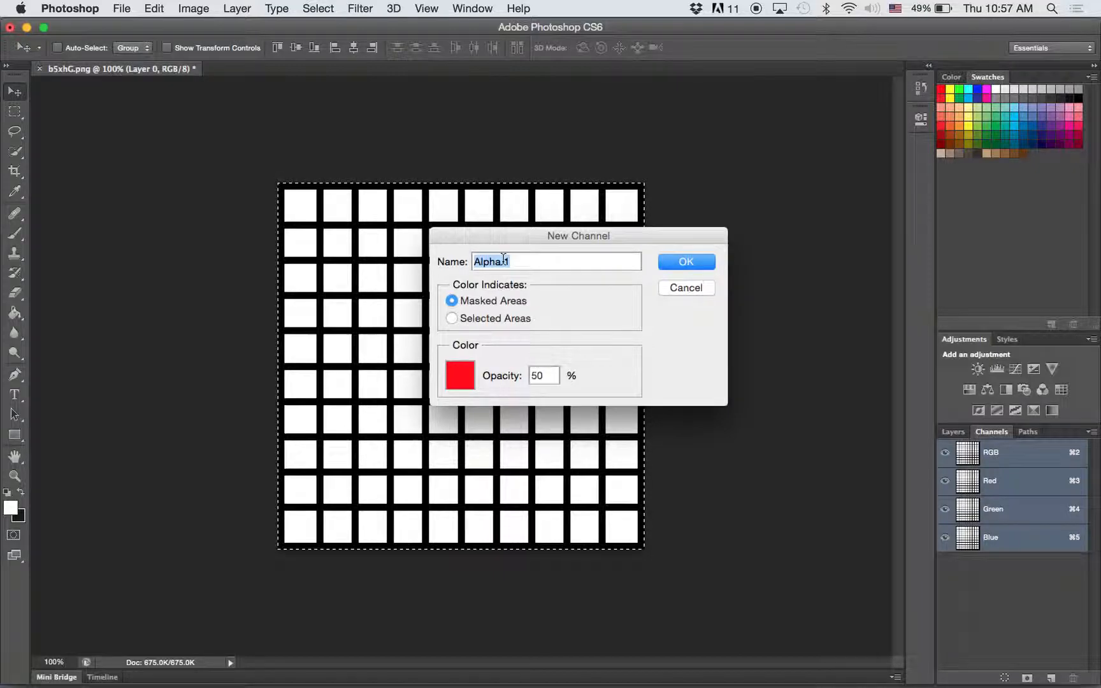
left_click(700, 260)
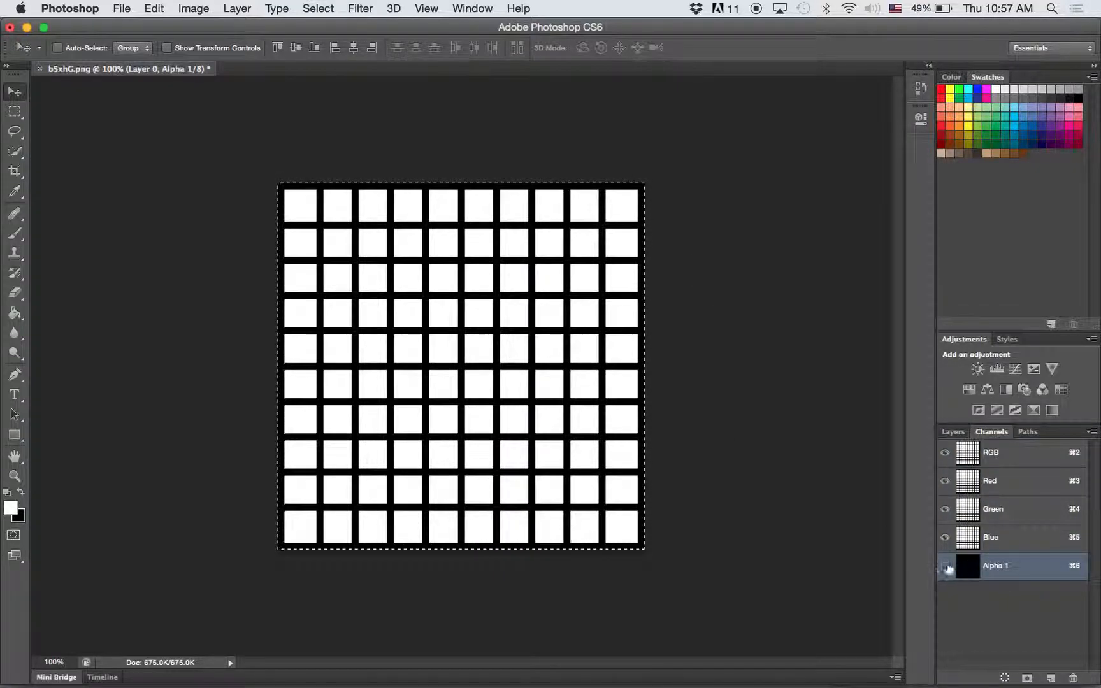
Show the Alpha 1 channel over the image and paste the copied grid into it.
left_click(945, 566)
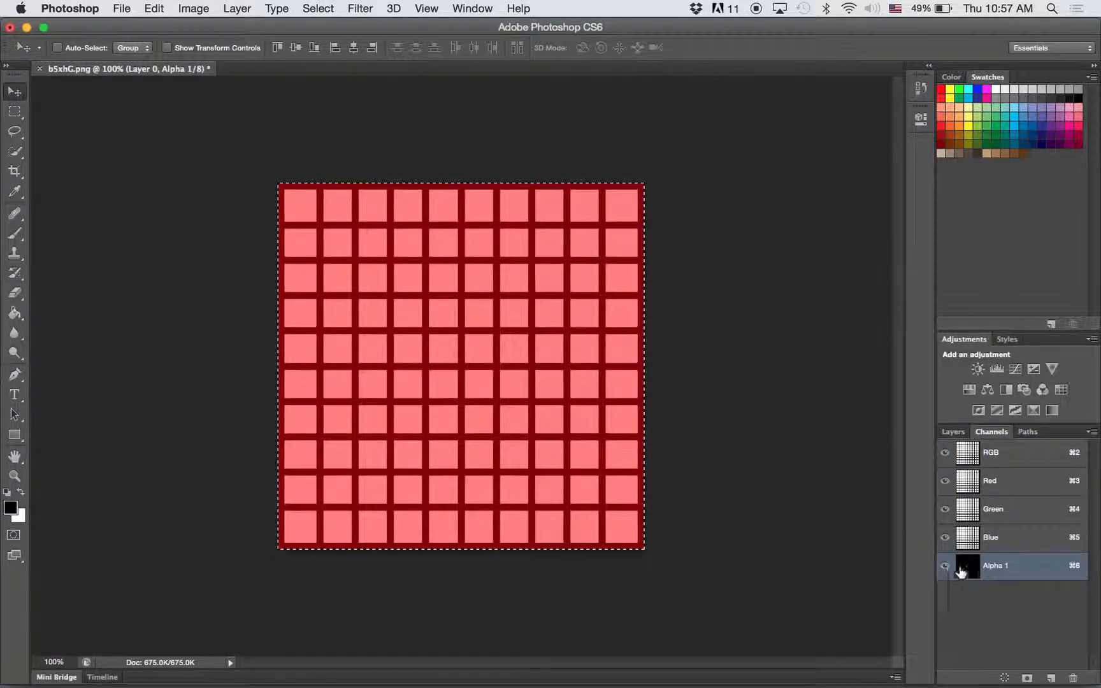
key("BackSpace")
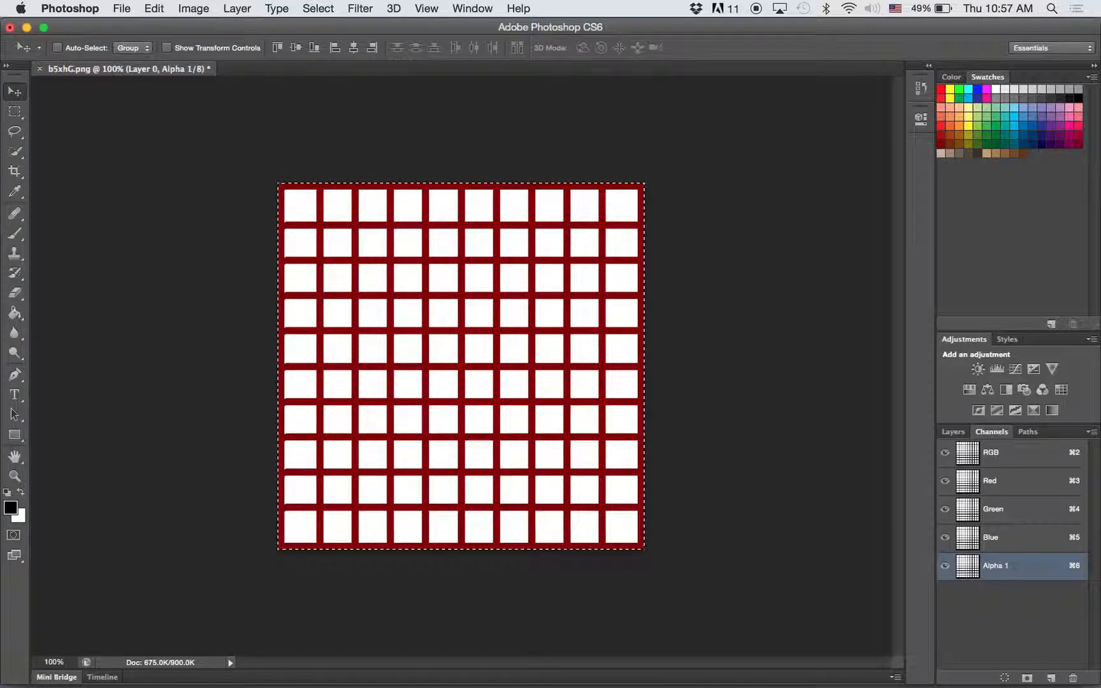
left_click(951, 433)
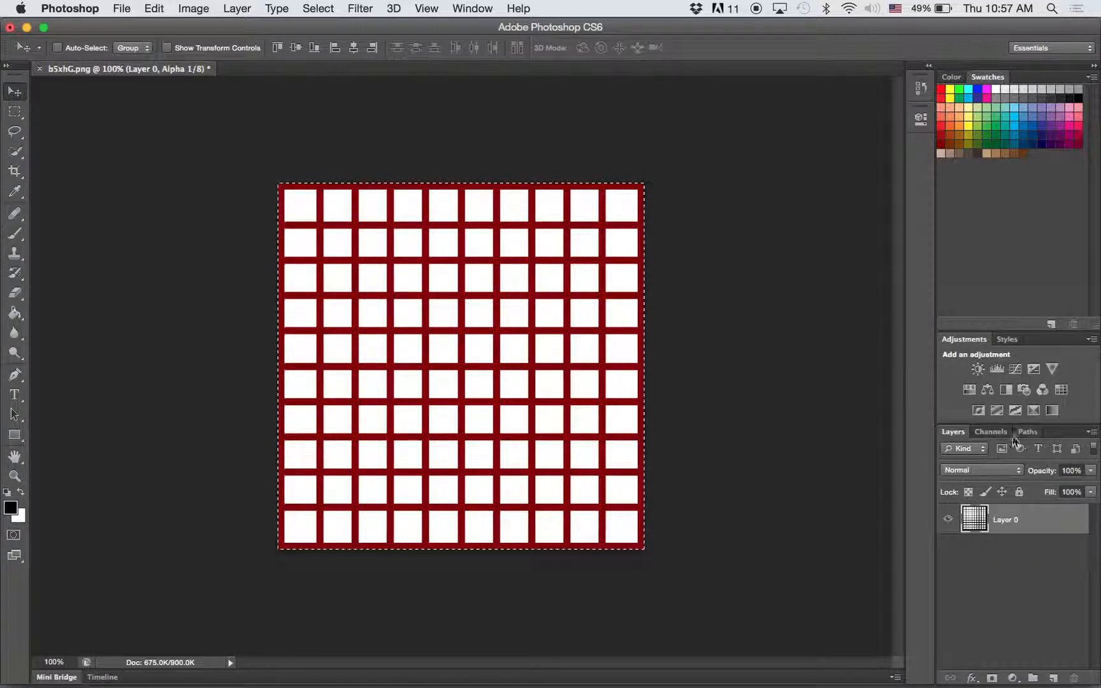
left_click(992, 433)
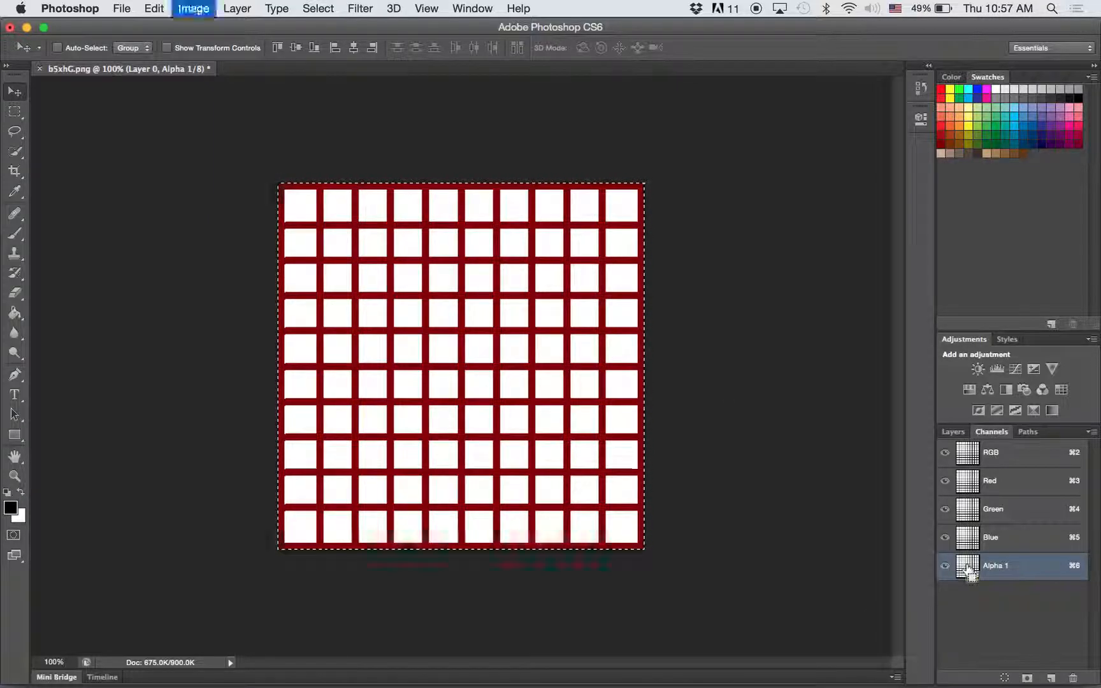
Invert the Alpha 1 channel and deselect the image.
key("super+i")
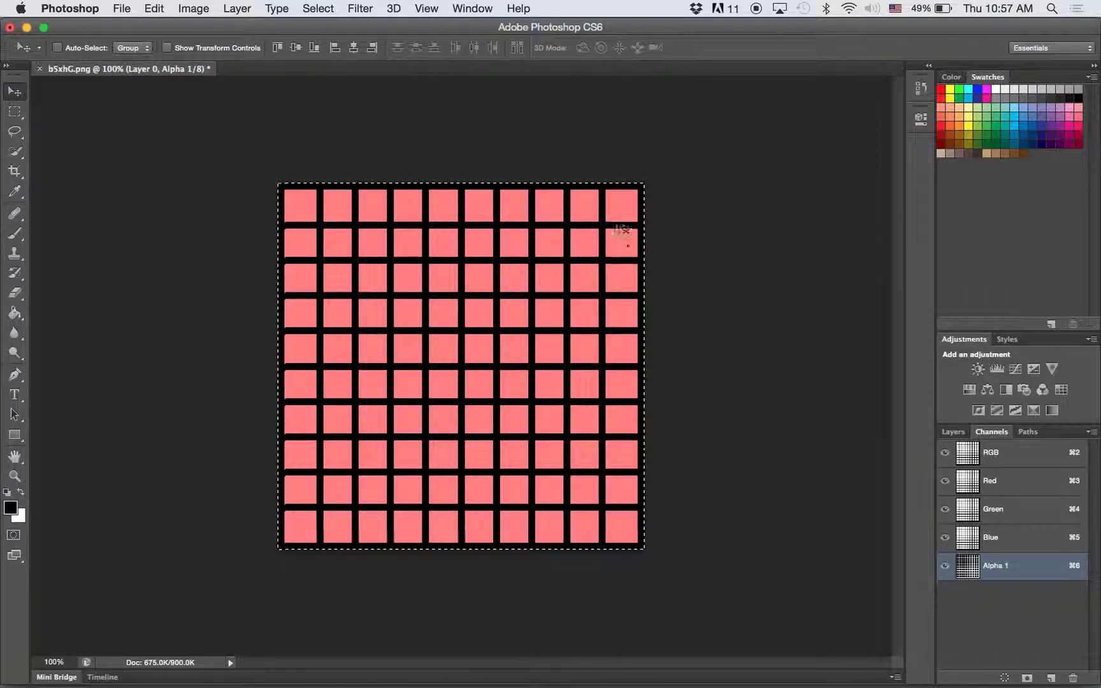
left_click(953, 432)
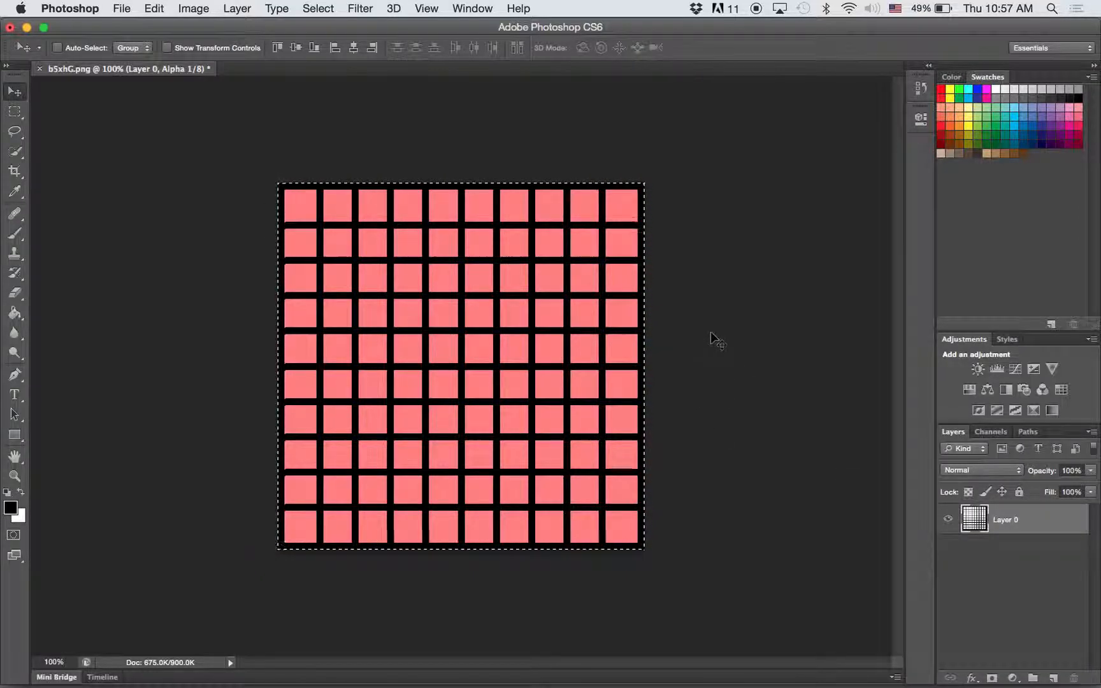
key("m")
key("ctrl+d")
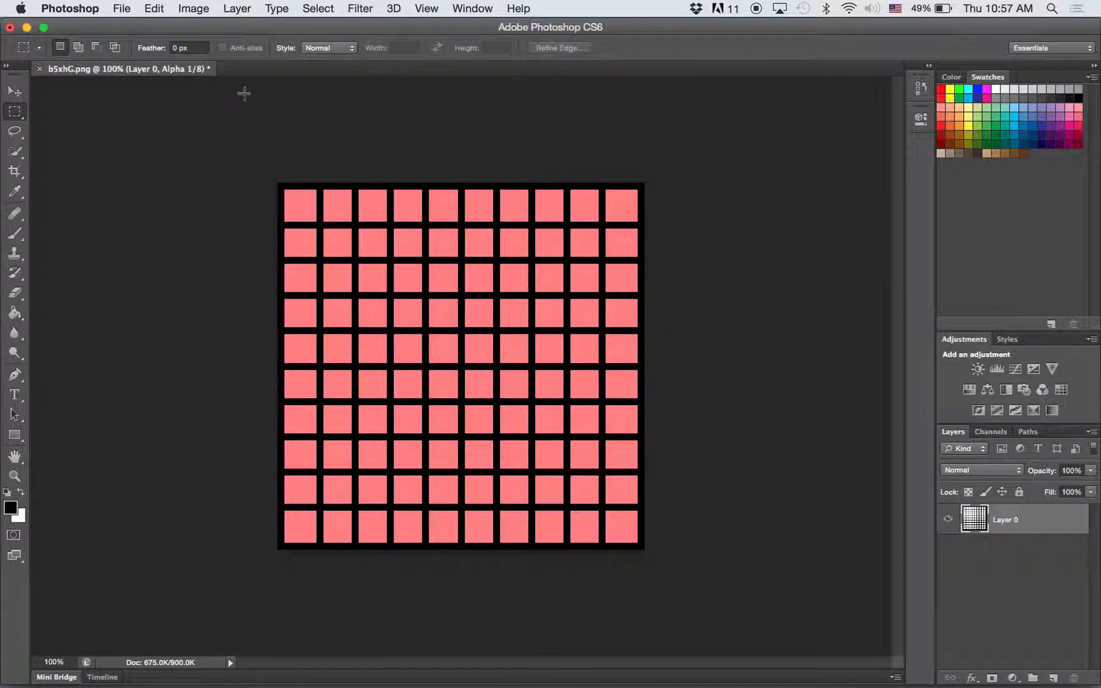
Start saving the image under a new name and set the save location to the Desktop.
left_click(121, 8)
left_click(146, 187)
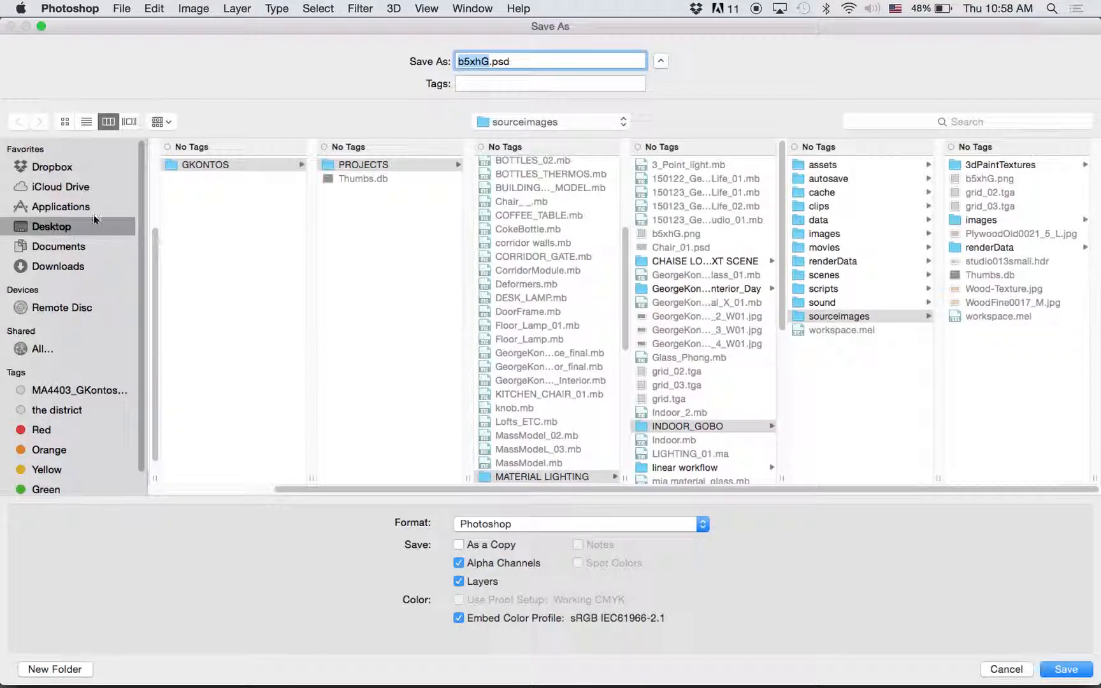
left_click(61, 229)
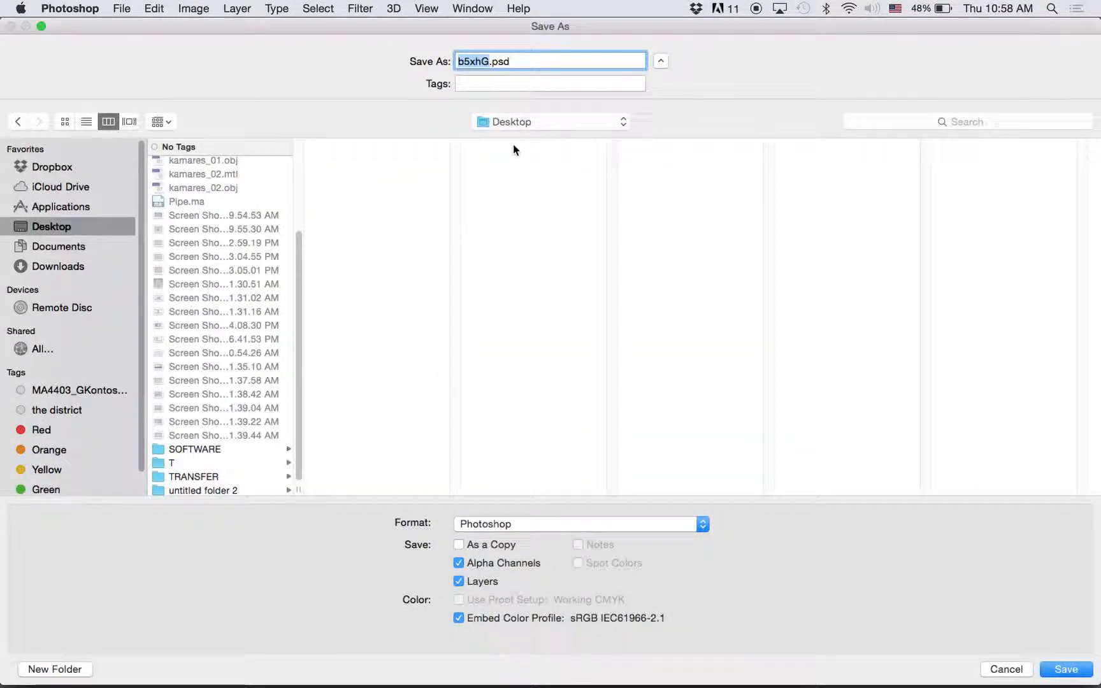
left_click(517, 123)
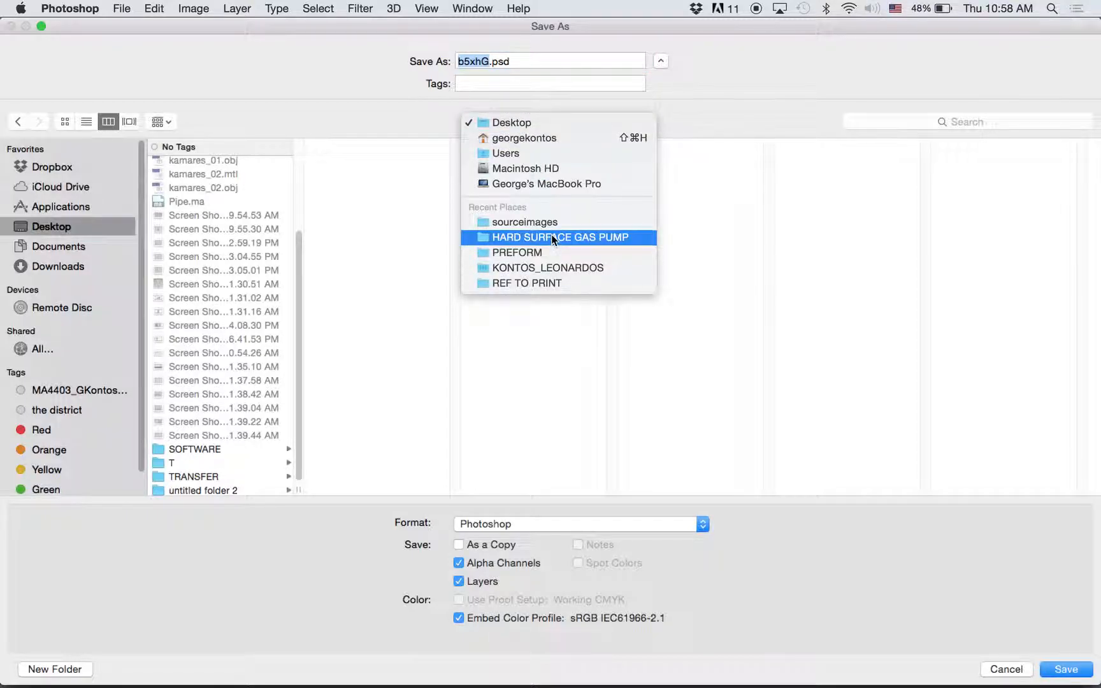
left_click(371, 243)
scroll(247, 446, "up", 5)
scroll(244, 357, "down", 5)
scroll(243, 322, "up", 5)
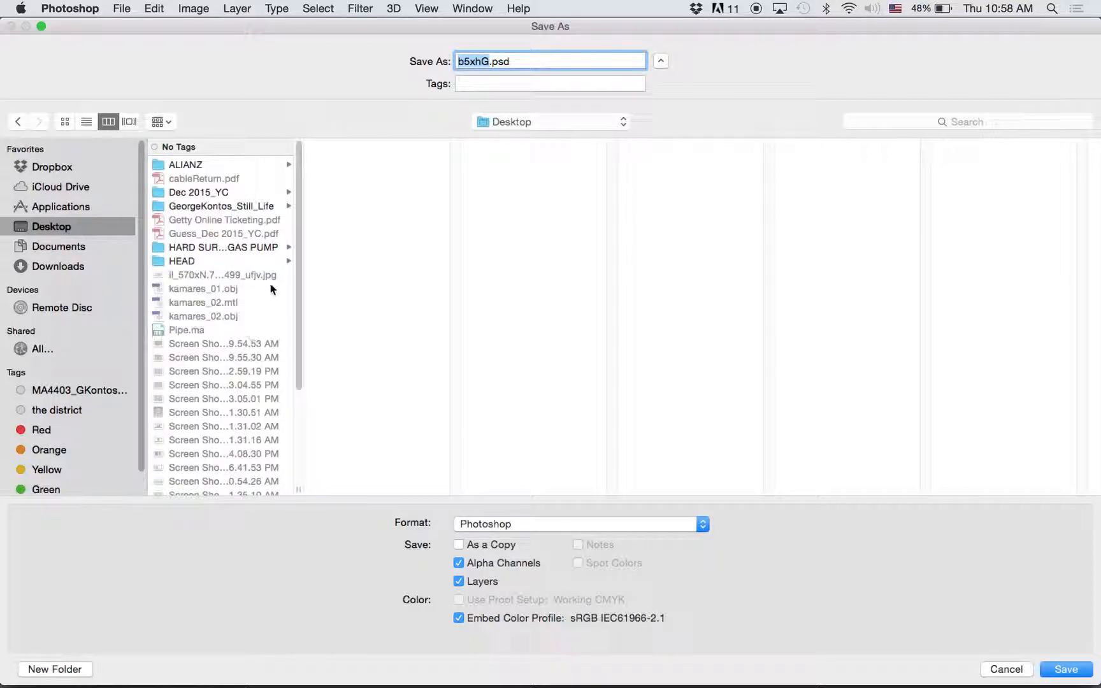
scroll(280, 370, "down", 5)
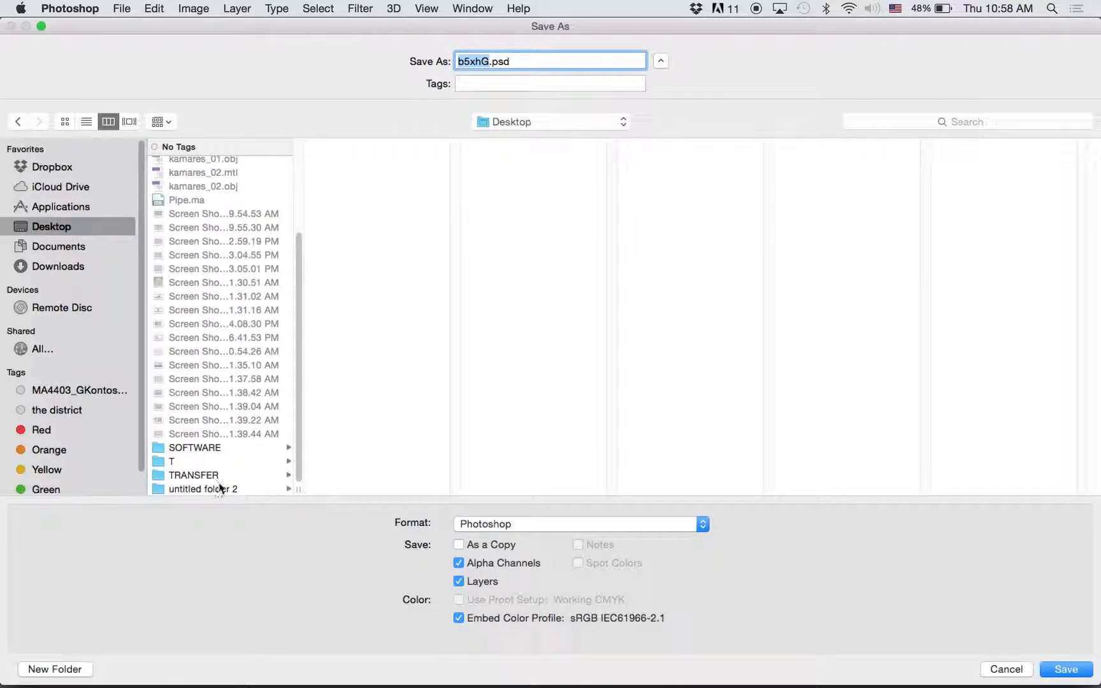
Set the save location to INDOOR_GOBO's sourceimages folder, going through TRANSFER, PROJECTS and MATERIAL LIGHTING.
left_click(193, 476)
left_click(349, 160)
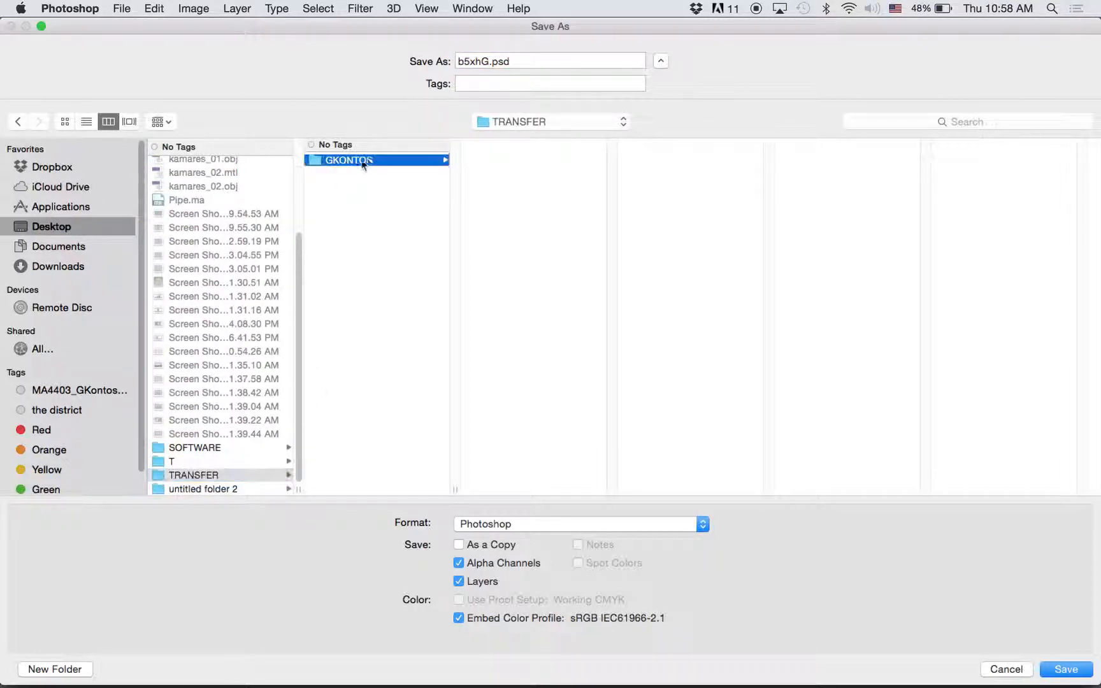
left_click(507, 159)
scroll(730, 341, "down", 10)
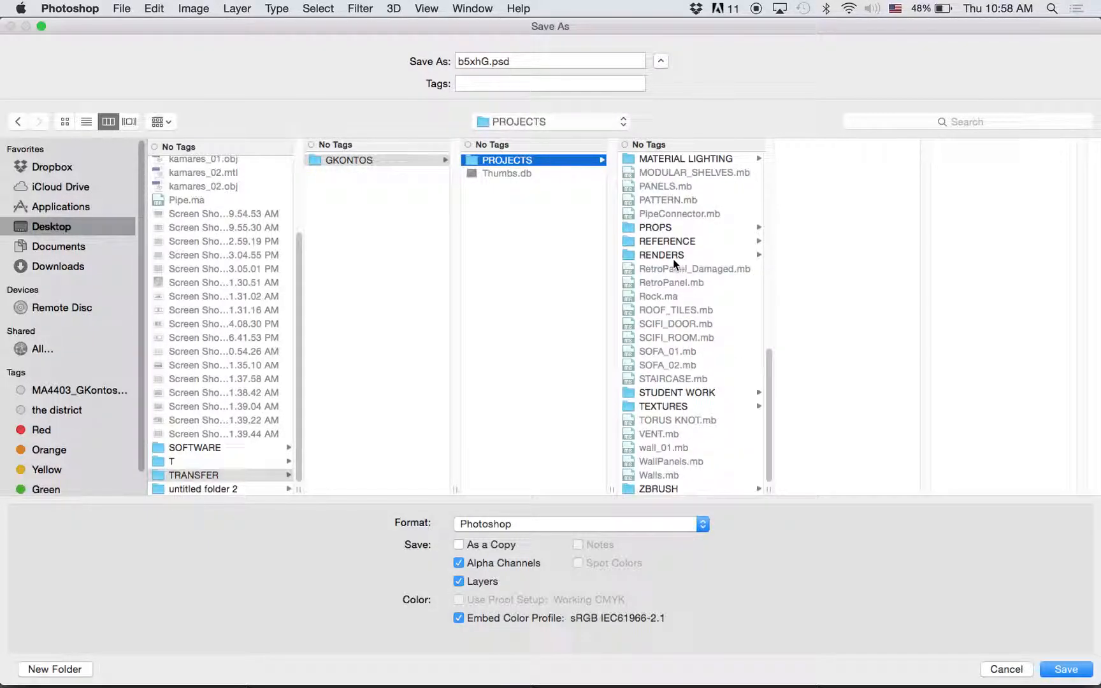
scroll(695, 242, "up", 1)
left_click(732, 170)
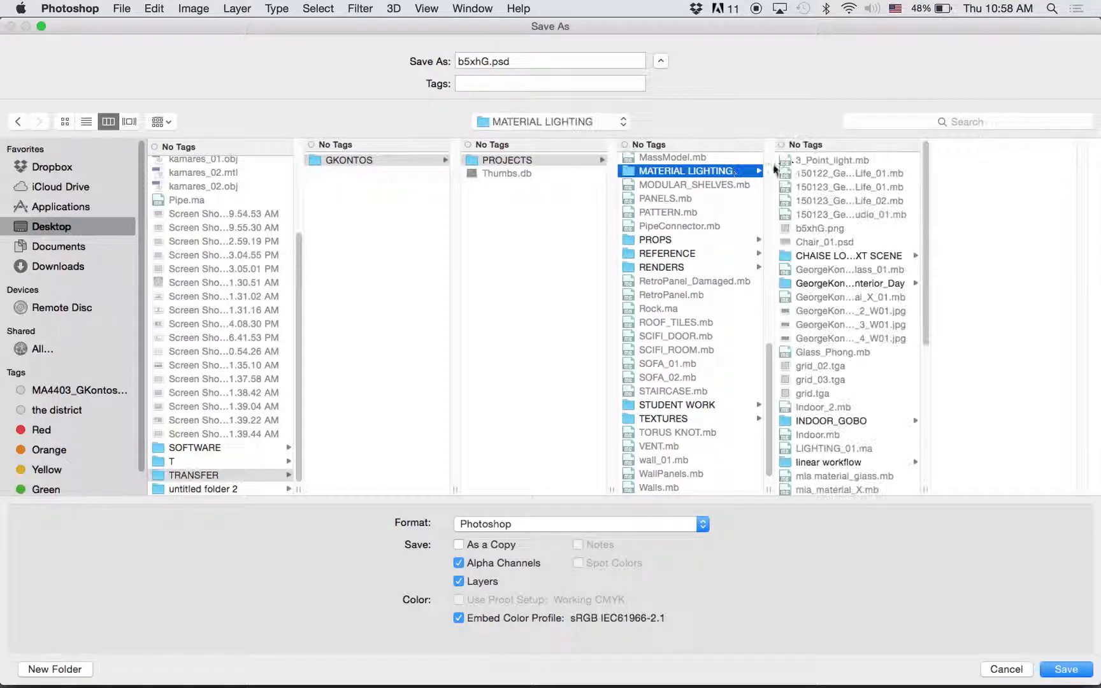
left_click(844, 424)
left_click(974, 311)
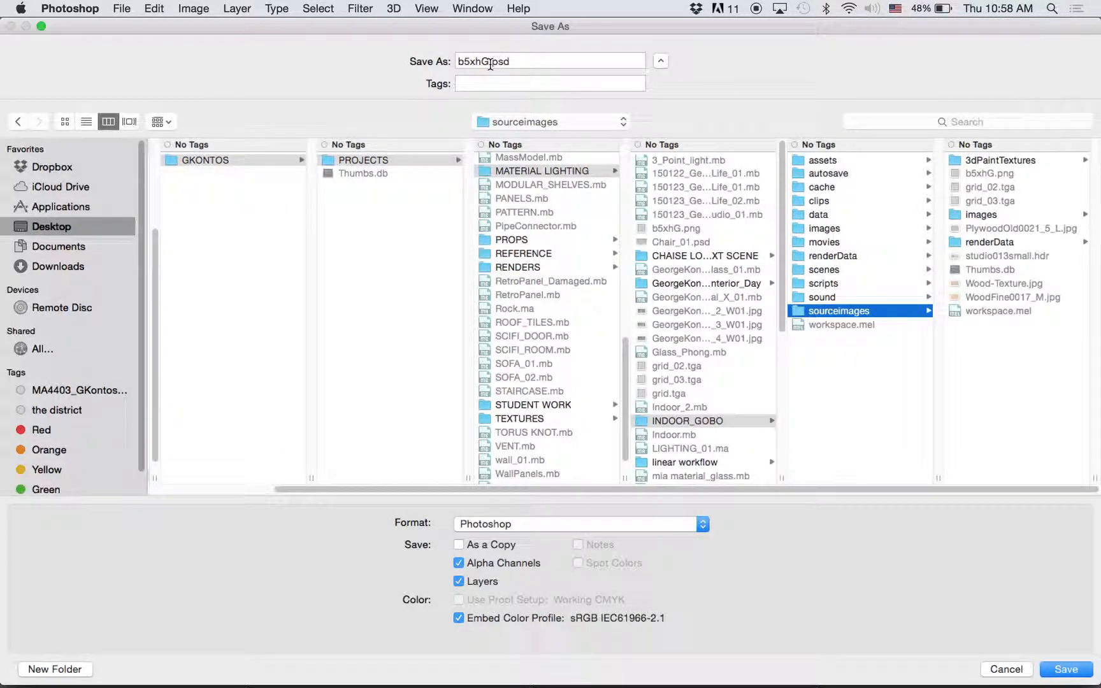
Save the image as GridFinal.tga in Targa format with alpha channels at 32 bits/pixel.
double_click(489, 61)
type("Grid")
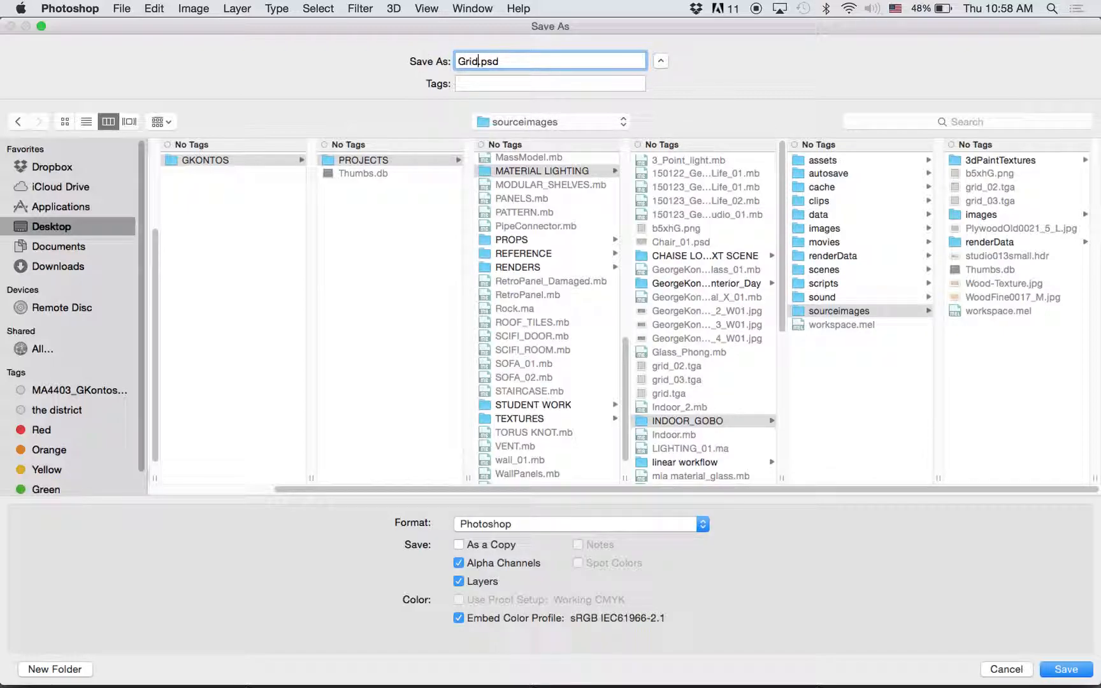
type("Final")
left_click(504, 528)
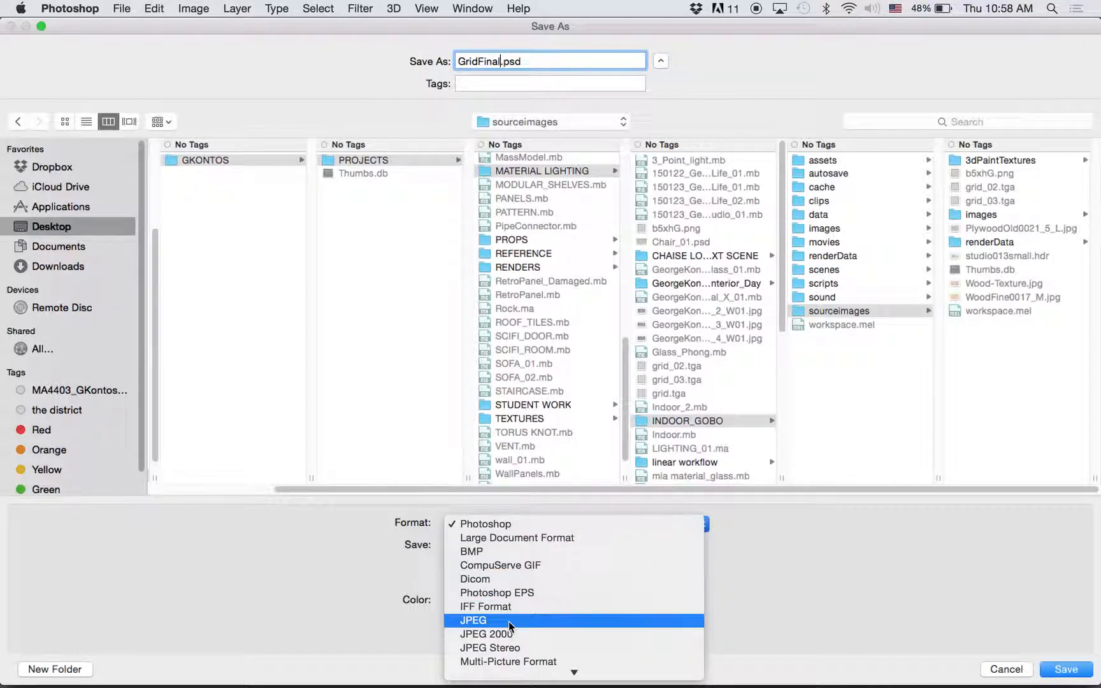
scroll(509, 623, "down", 3)
scroll(501, 625, "down", 5)
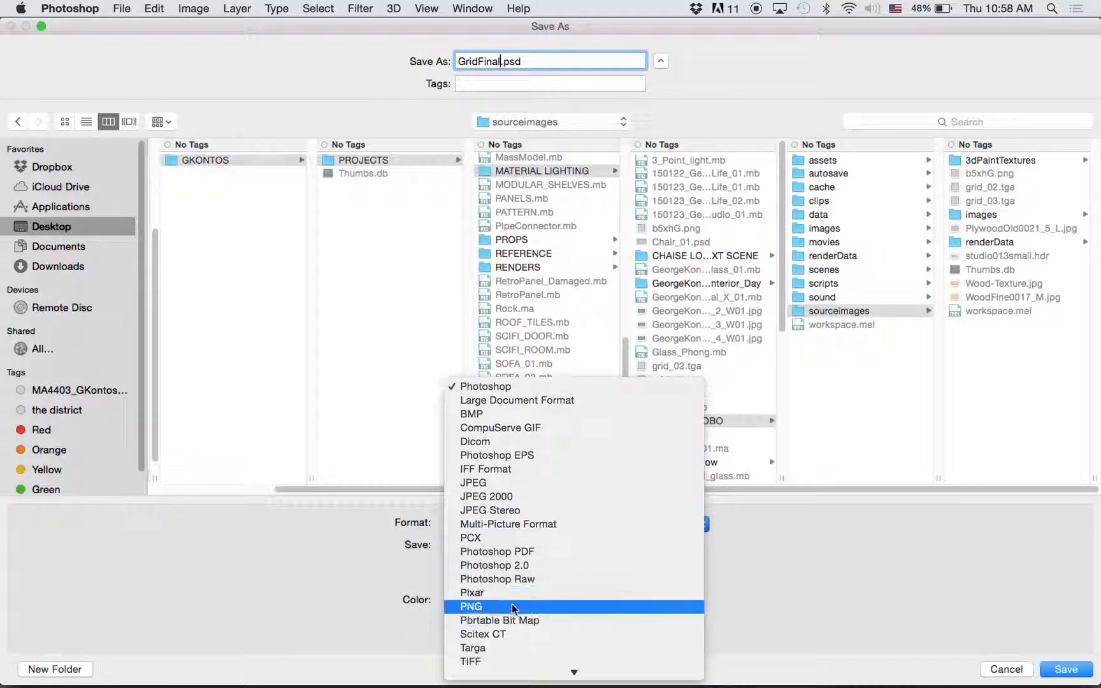
left_click(499, 630)
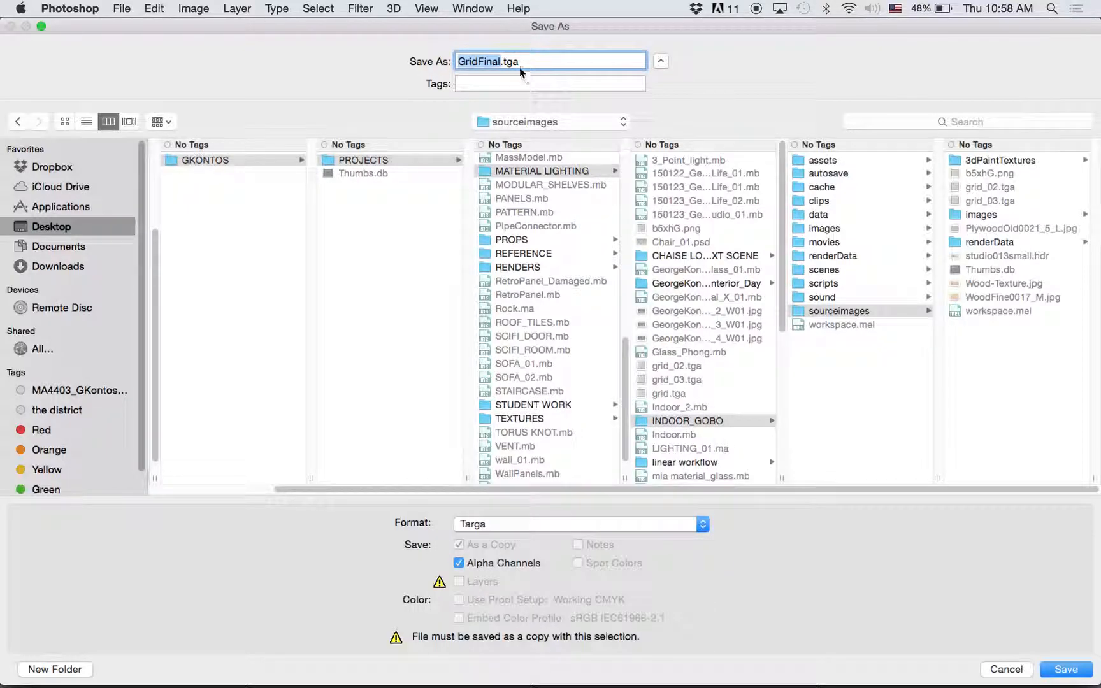
left_click(1070, 669)
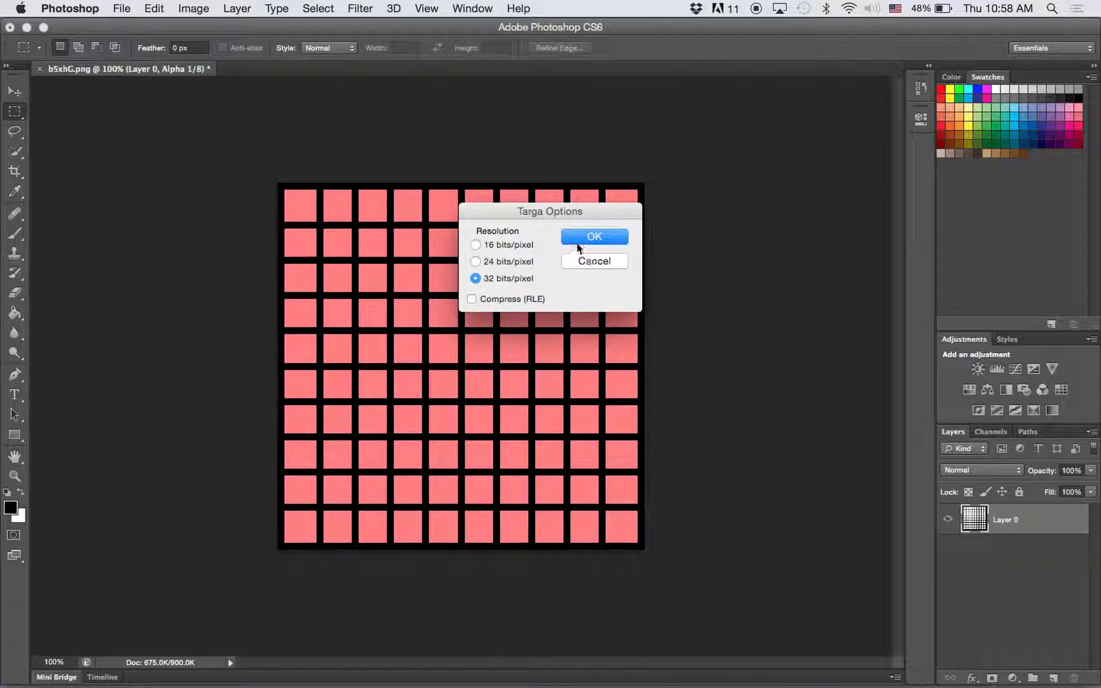
left_click(576, 243)
Switch to Maya, draw a polygon plane of about 37.7 by 27.9 near the knot, and raise it to about 41.3 in Y.
key("super+Tab")
left_click(454, 338)
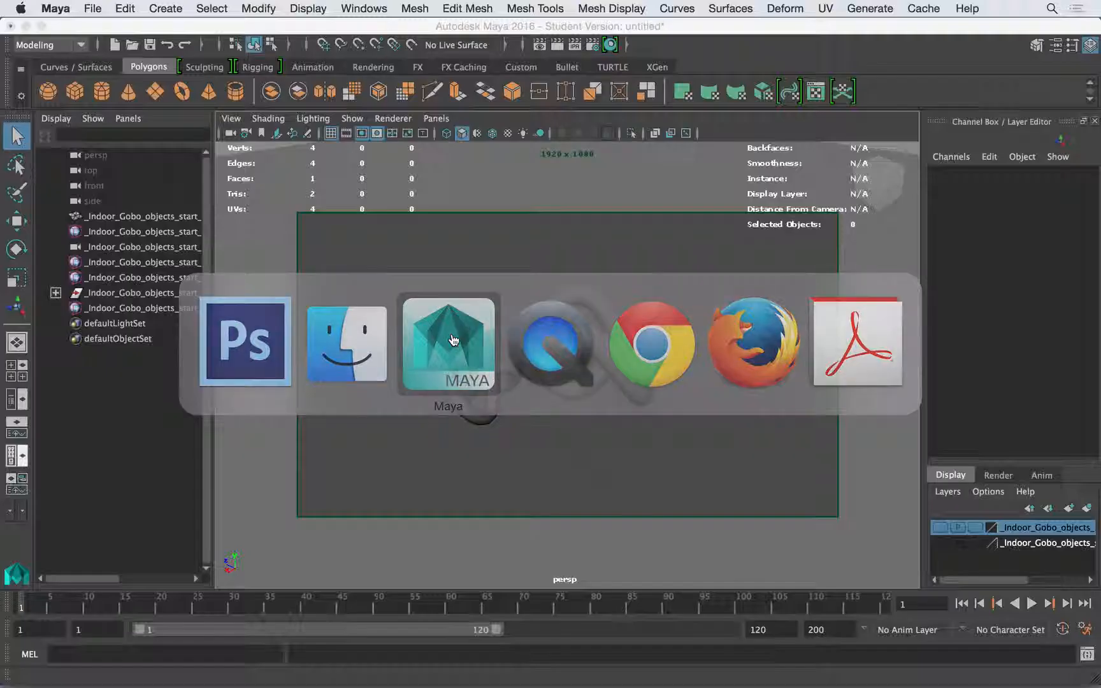
left_click_drag(611, 357, 497, 293, "alt")
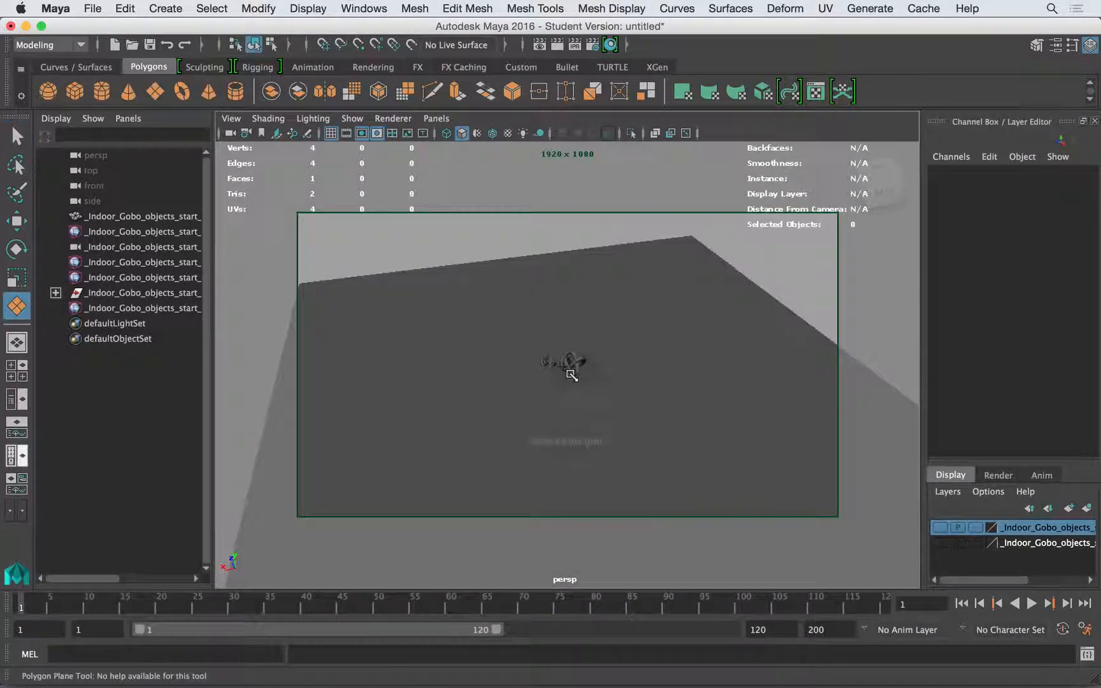
left_click_drag(562, 368, 663, 395)
left_click_drag(620, 315, 615, 255)
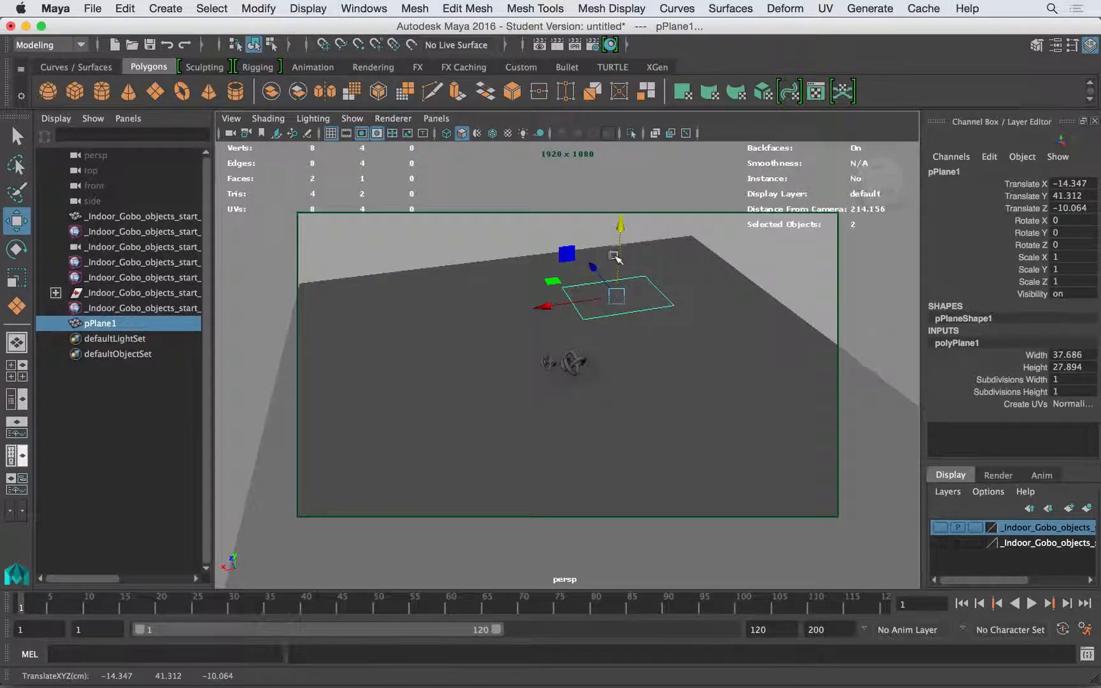
Rotate the new plane -90 degrees about Z and set its width and height to 30.
key("e")
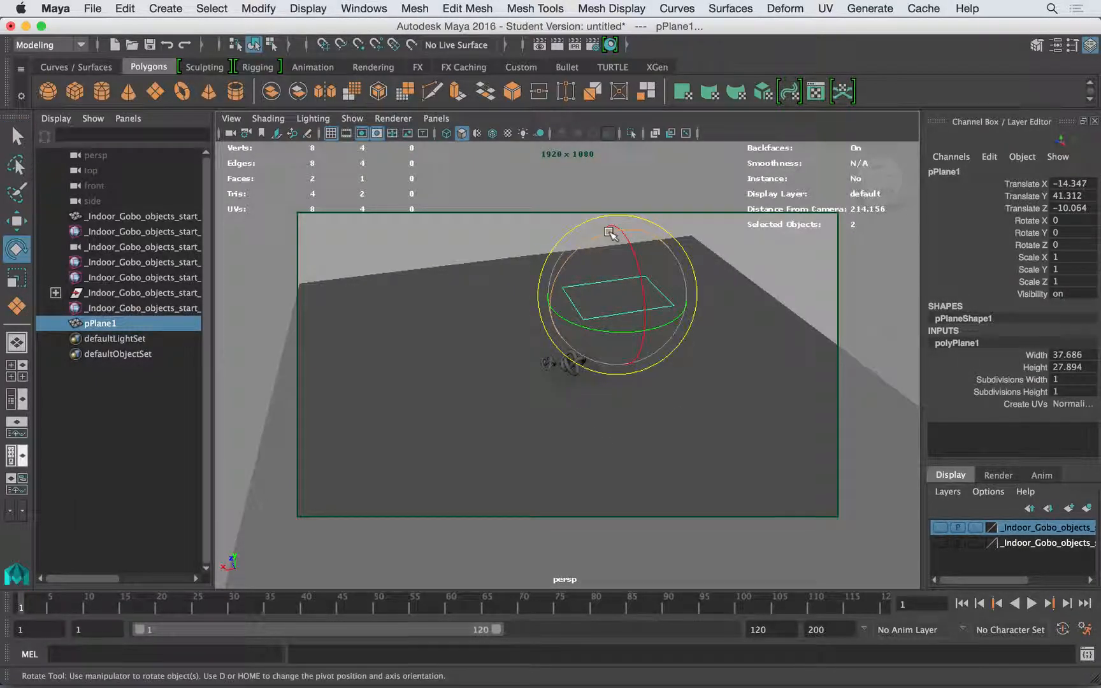
left_click_drag(611, 231, 753, 271)
right_click_drag(753, 270, 705, 292, "alt")
left_click_drag(706, 292, 636, 382, "alt")
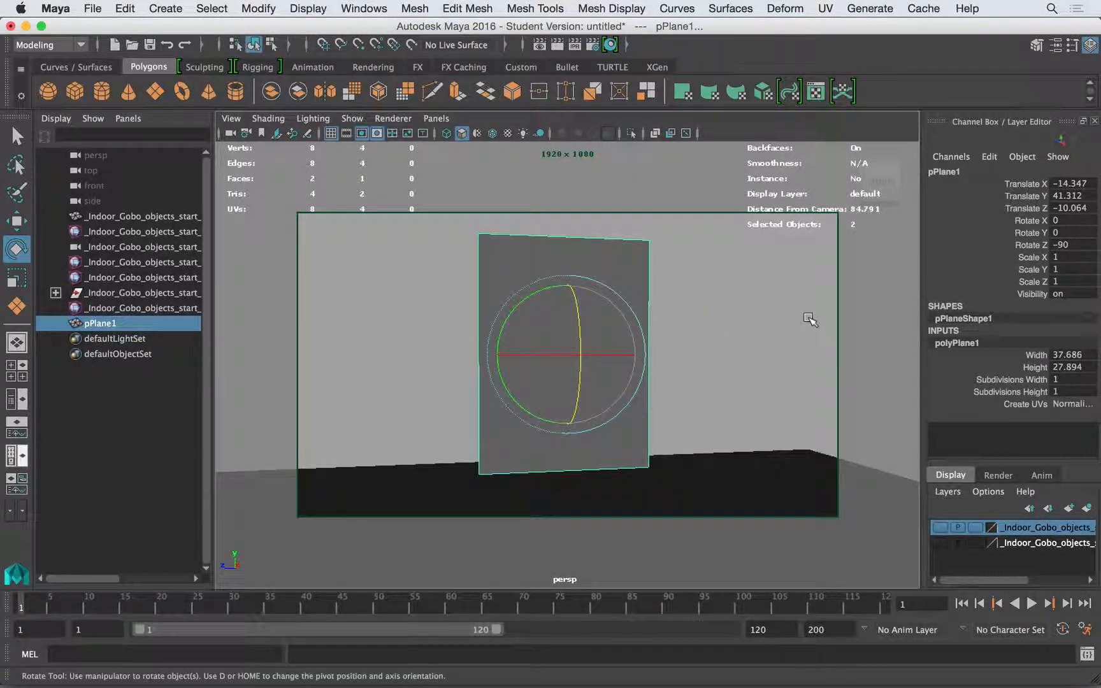
left_click_drag(1065, 355, 1070, 367)
key("Return")
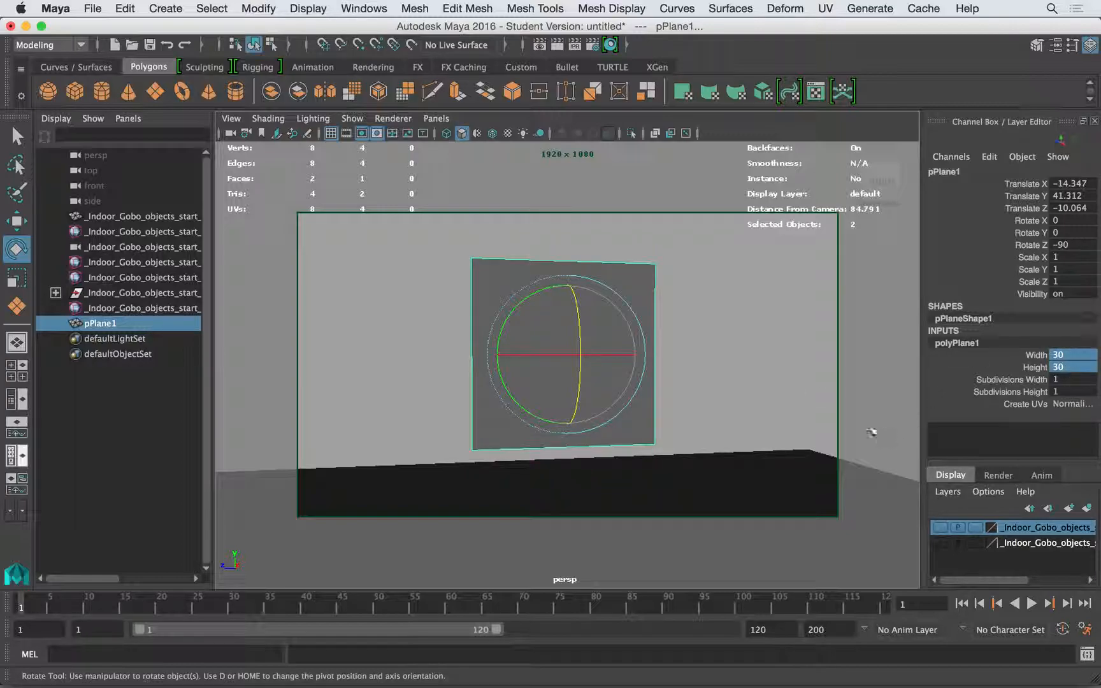
left_click(728, 347)
left_click_drag(728, 347, 694, 351, "alt")
Switch to Photoshop and check the grid image's size.
key("super+Tab")
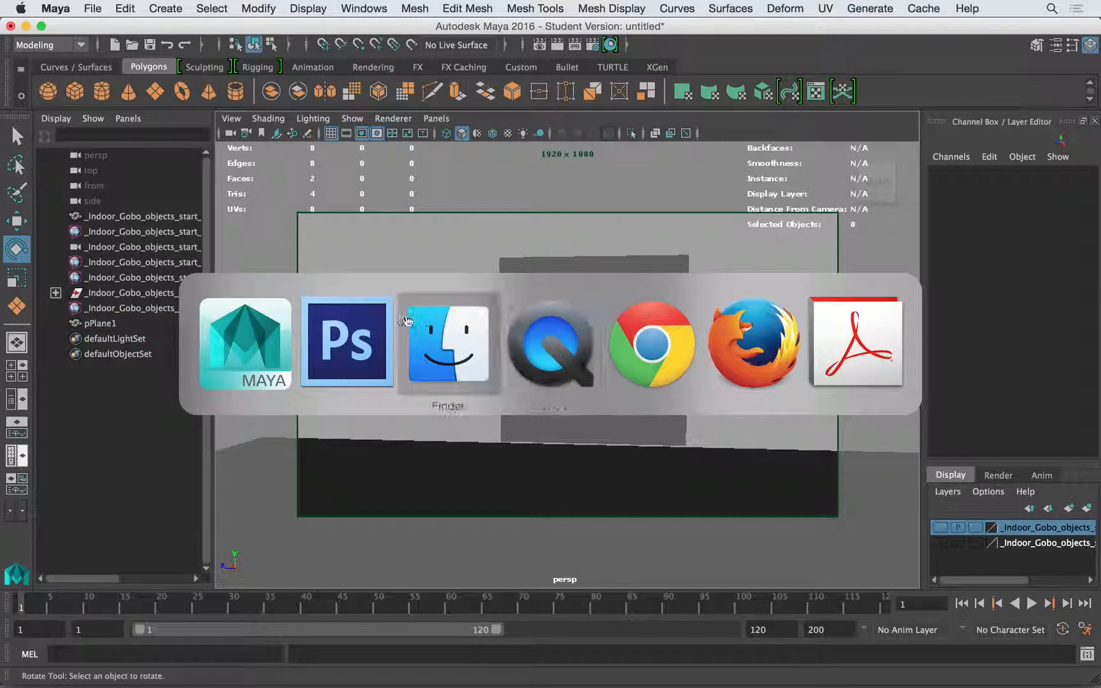
left_click(359, 323)
left_click(192, 8)
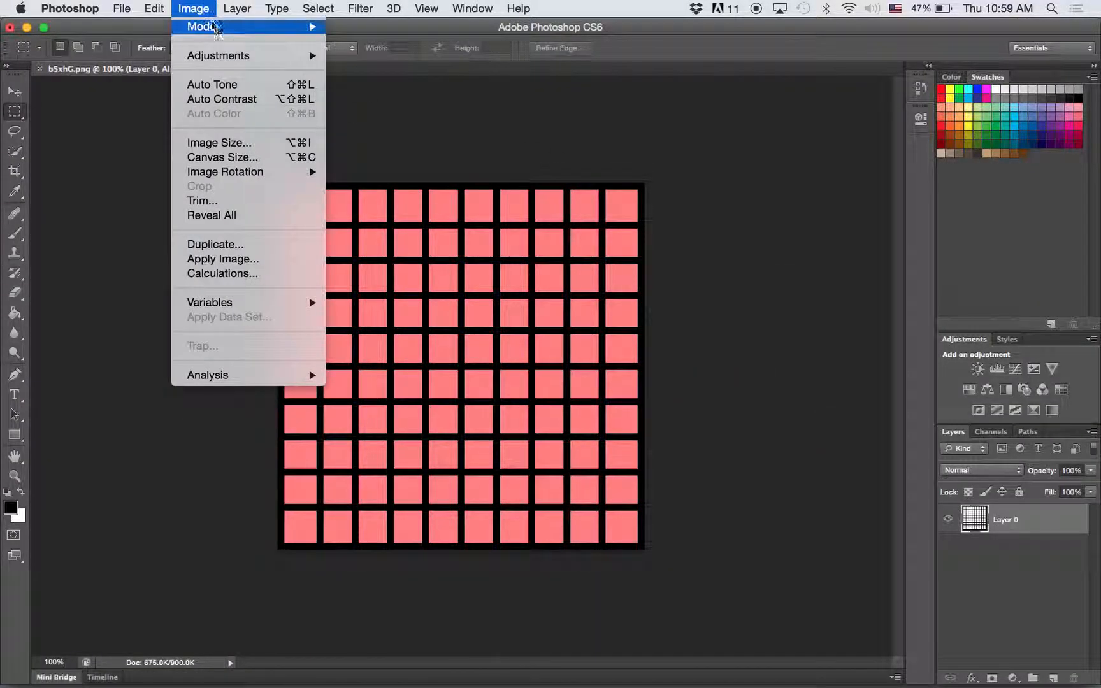
left_click(220, 140)
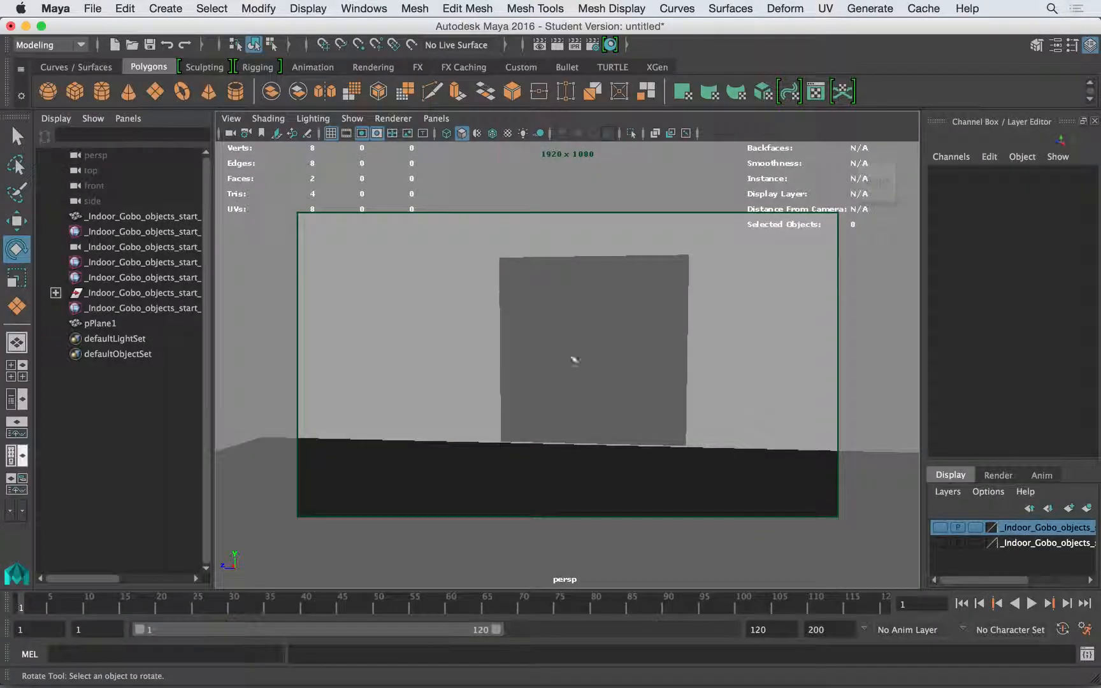
Back in Maya, assign a new Lambert material to the upright plane.
left_click(650, 321)
left_click_drag(620, 345, 640, 293, "alt")
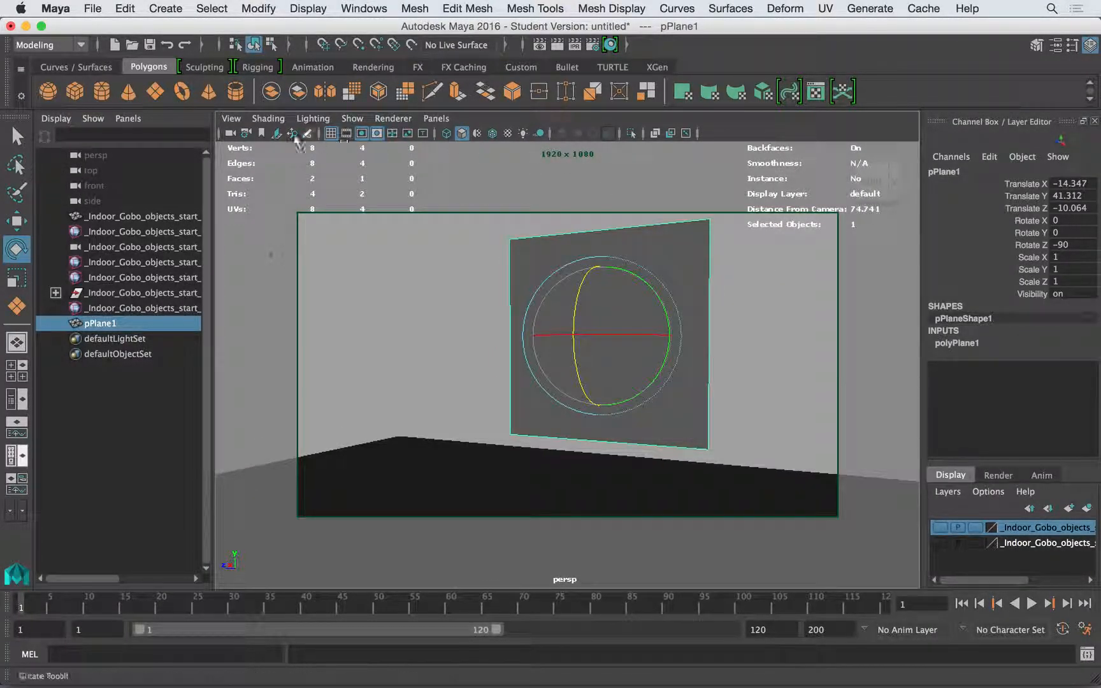
right_click(606, 231)
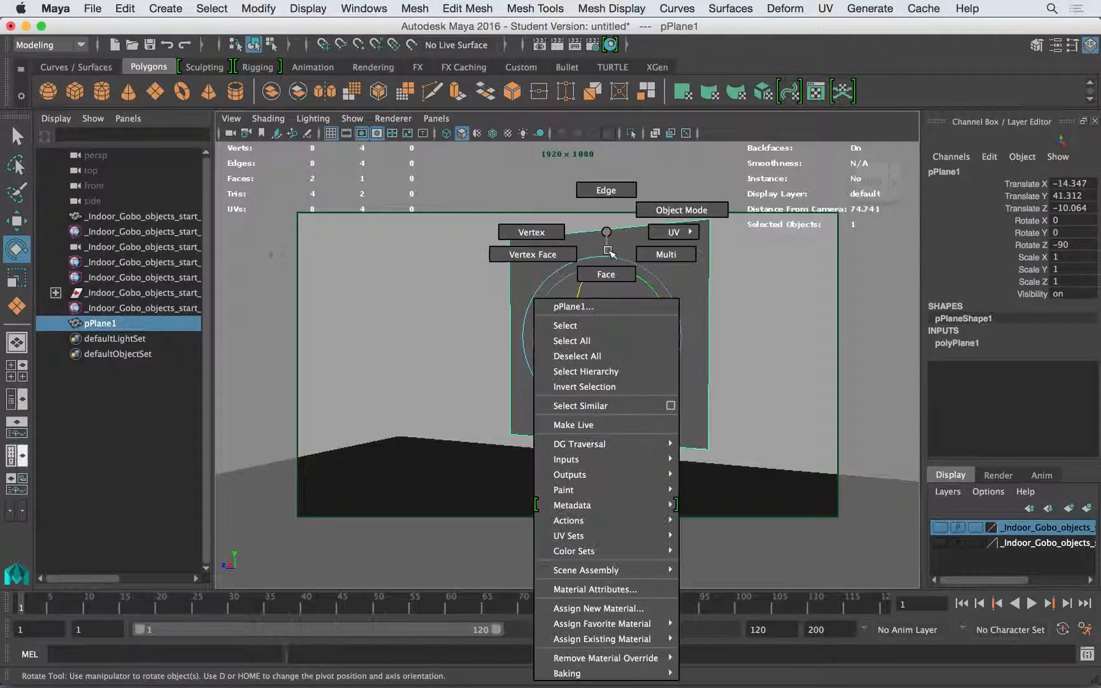
left_click(599, 608)
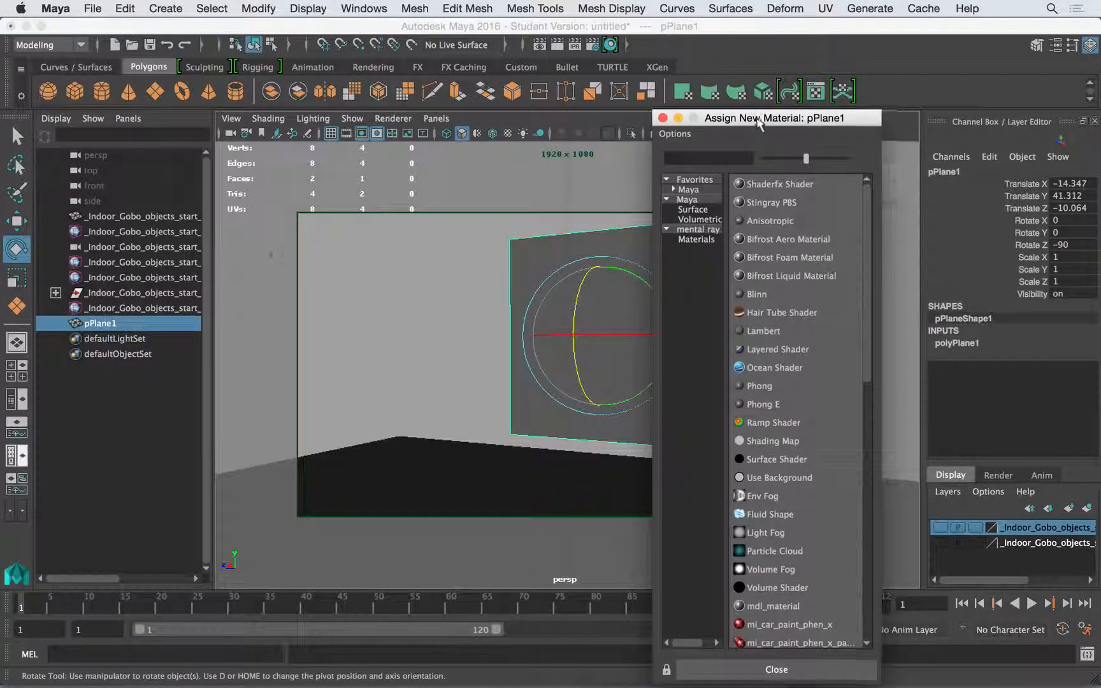
left_click_drag(758, 125, 517, 82)
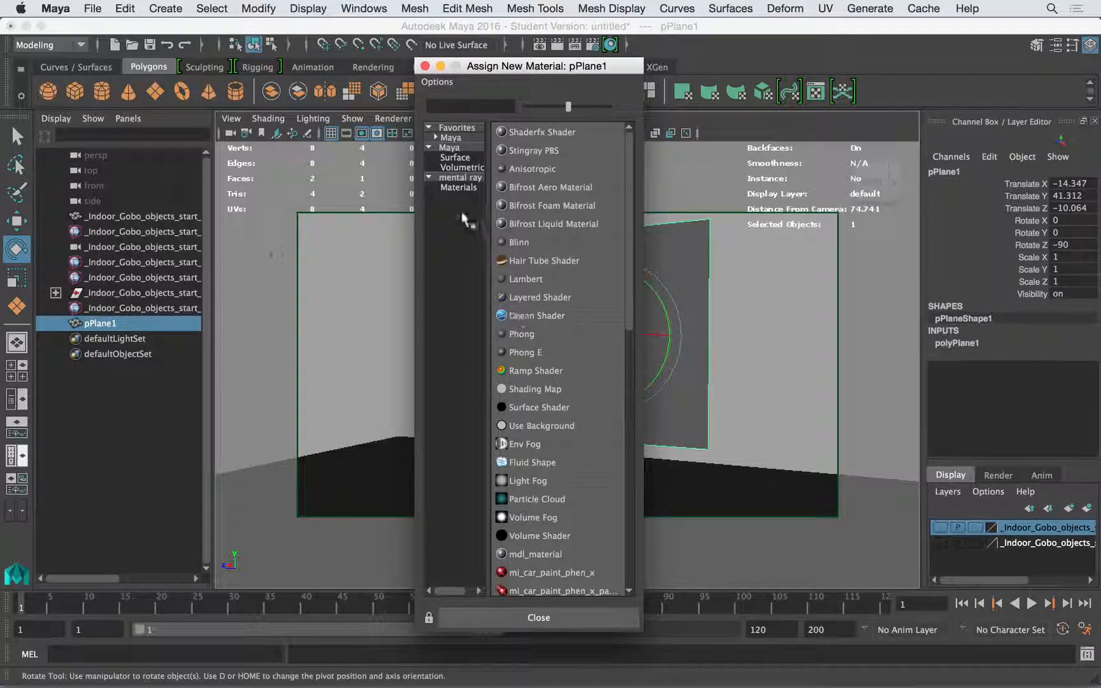
left_click(462, 150)
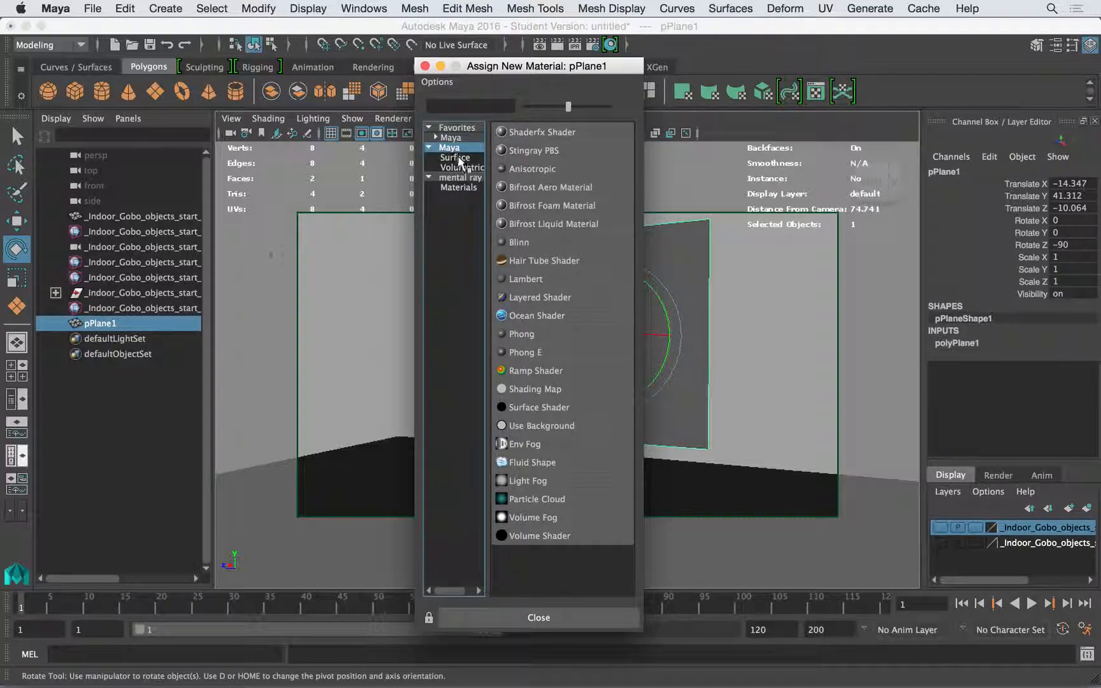
left_click(460, 160)
left_click(450, 148)
left_click(523, 279)
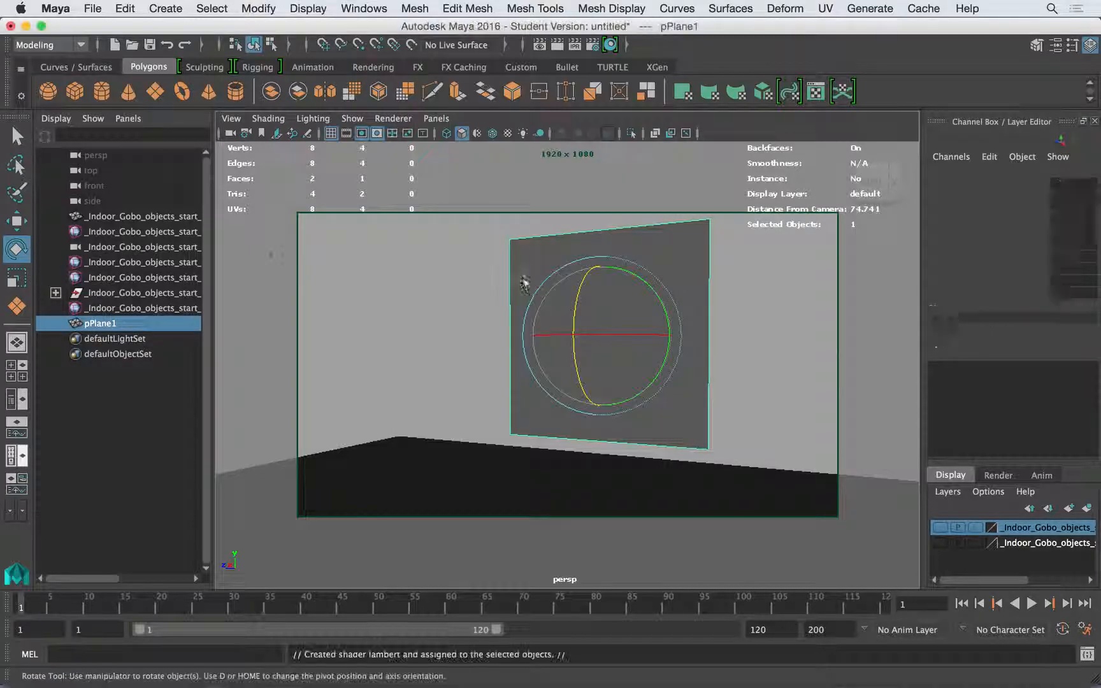
Rename the plane's Lambert material to Gobo_Grid_01.
double_click(908, 210)
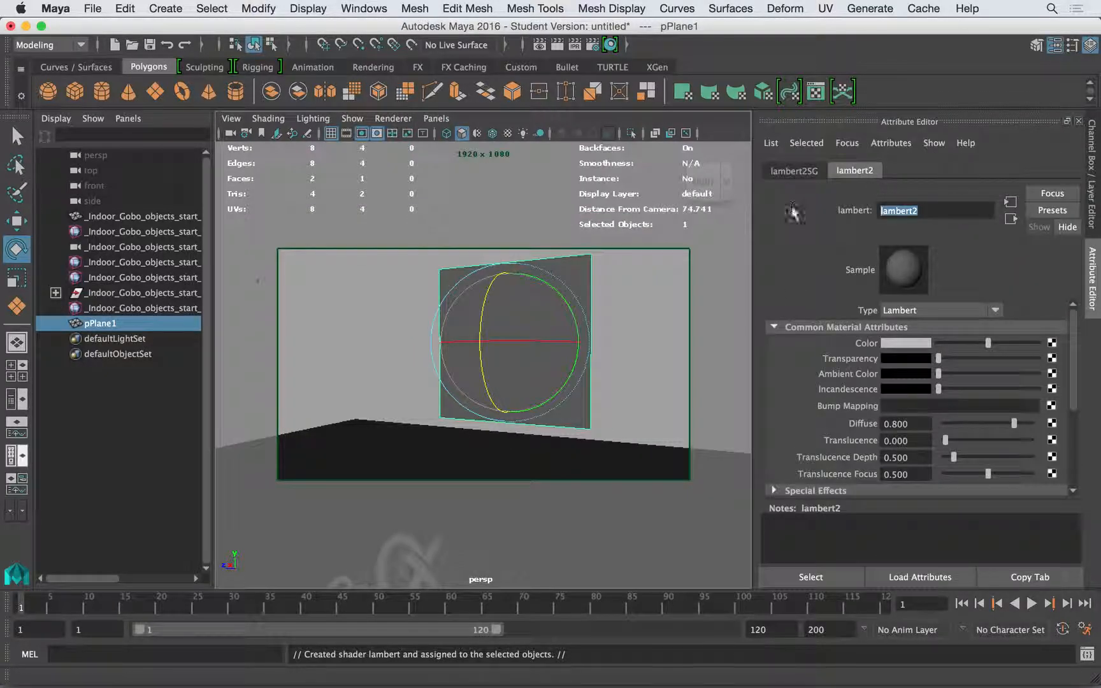
type("Gobo_Grid_01")
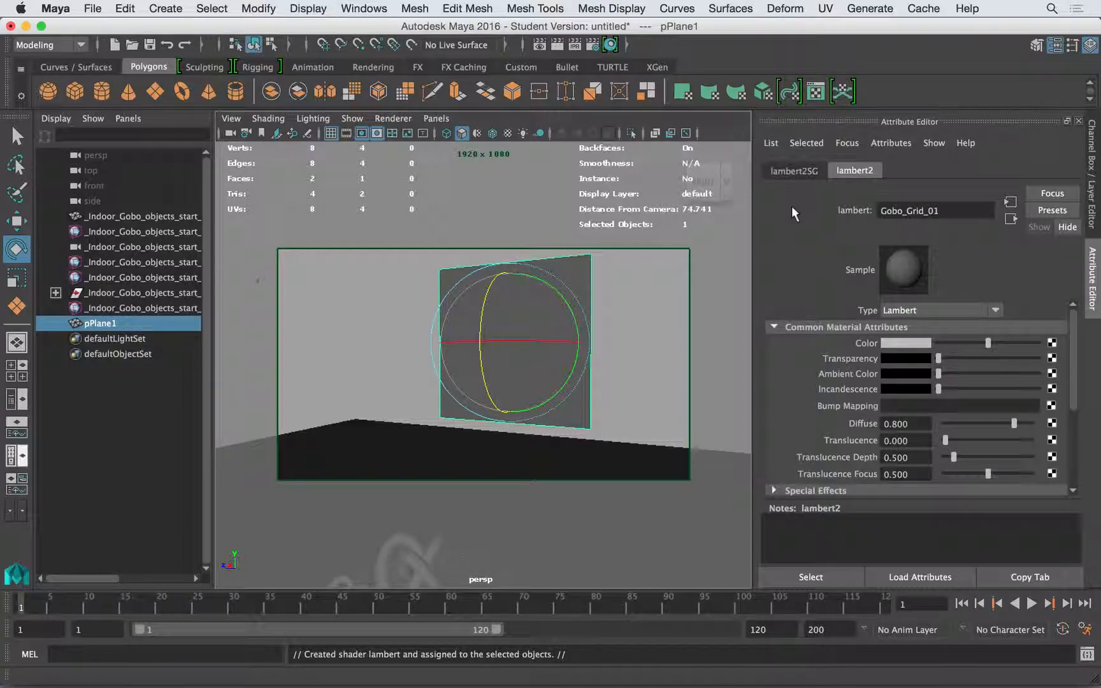
key("Return")
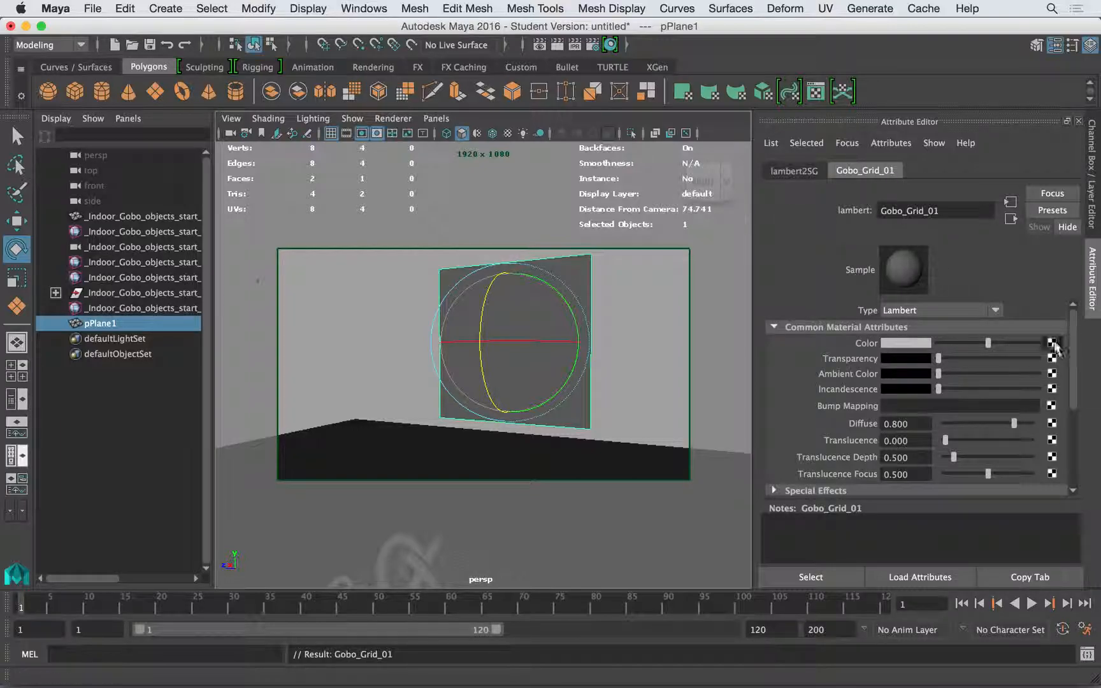
Map a file texture to the Gobo_Grid_01 material's color and load GridFinal.tga from sourceimages.
left_click(1052, 343)
left_click(563, 241)
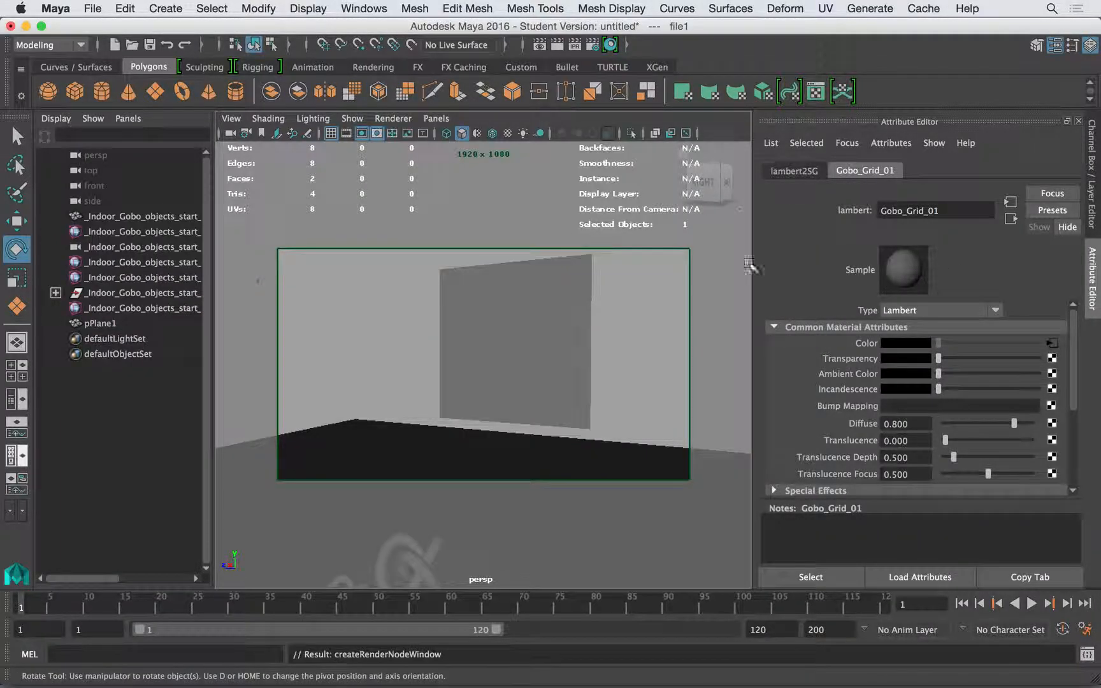
left_click(1056, 381)
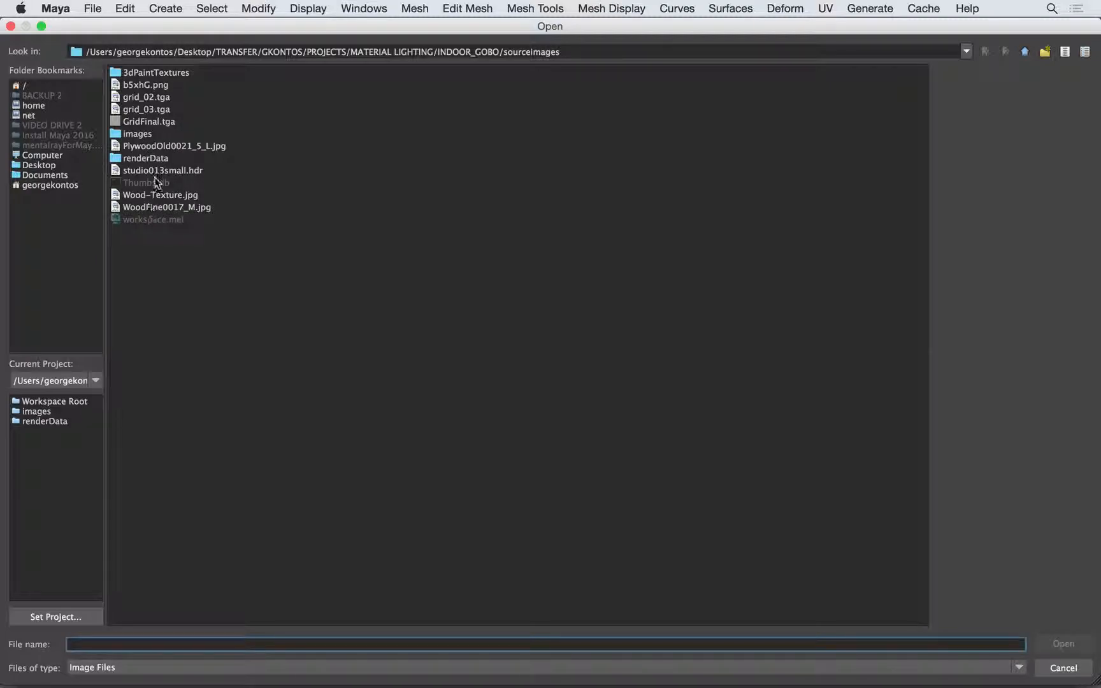
left_click(143, 120)
left_click(1063, 643)
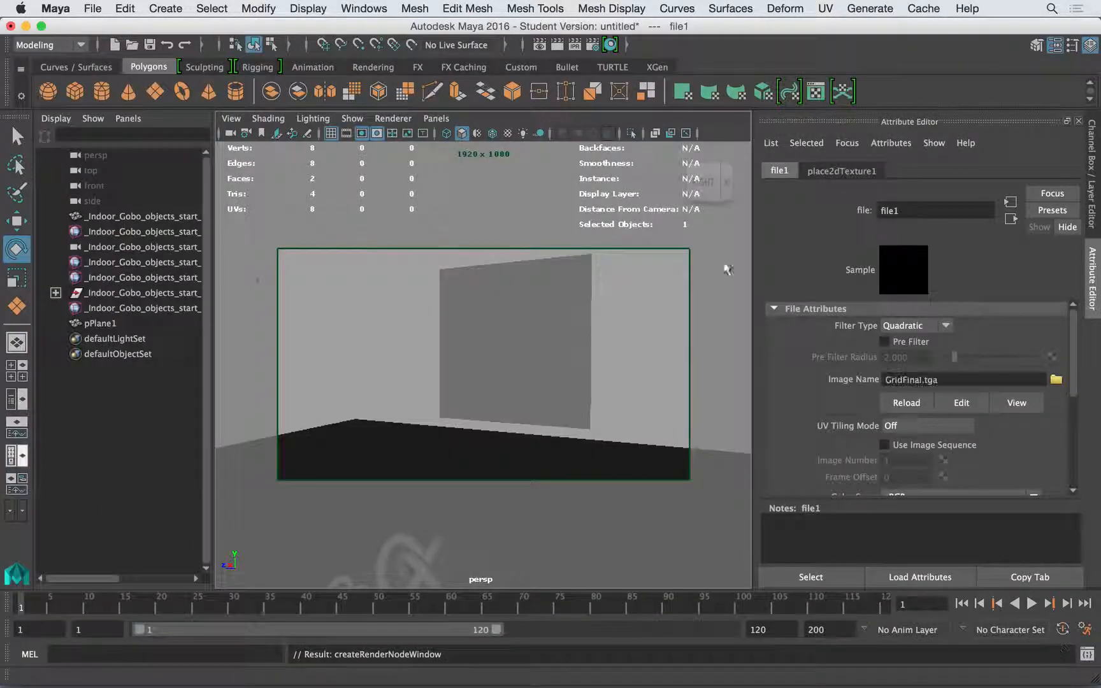
Turn on textured display in the viewport and examine the grid transparency on the plane.
left_click(546, 321)
key("6")
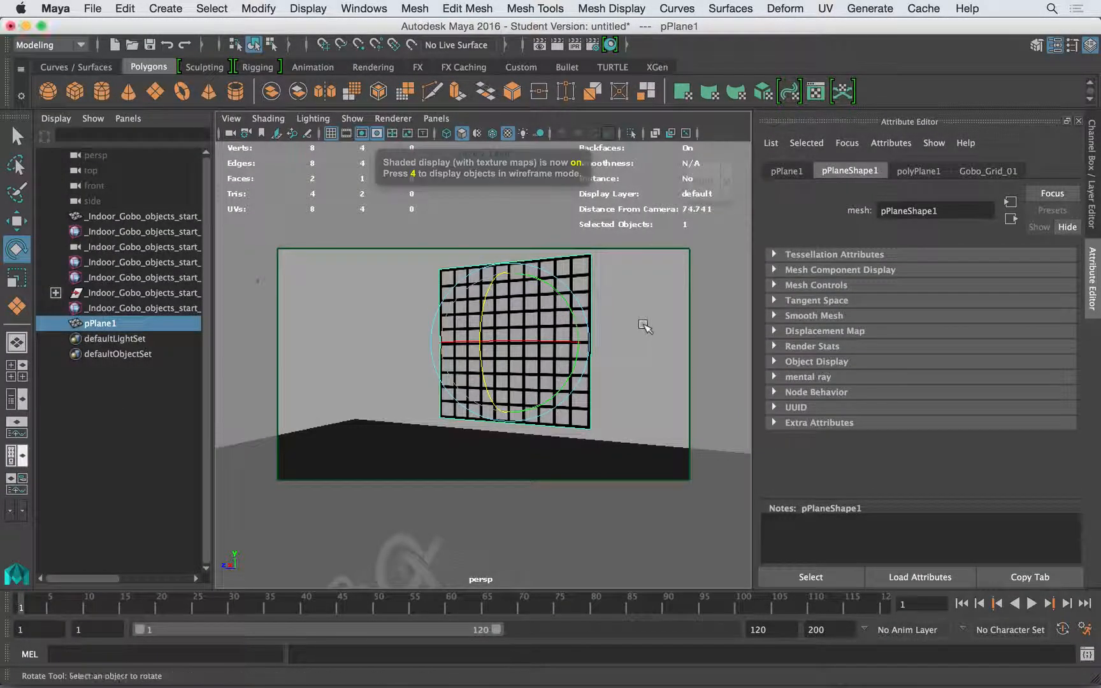
left_click(644, 336)
left_click_drag(565, 350, 344, 314, "alt")
middle_click_drag(413, 307, 339, 290, "alt")
left_click_drag(340, 290, 405, 319, "alt")
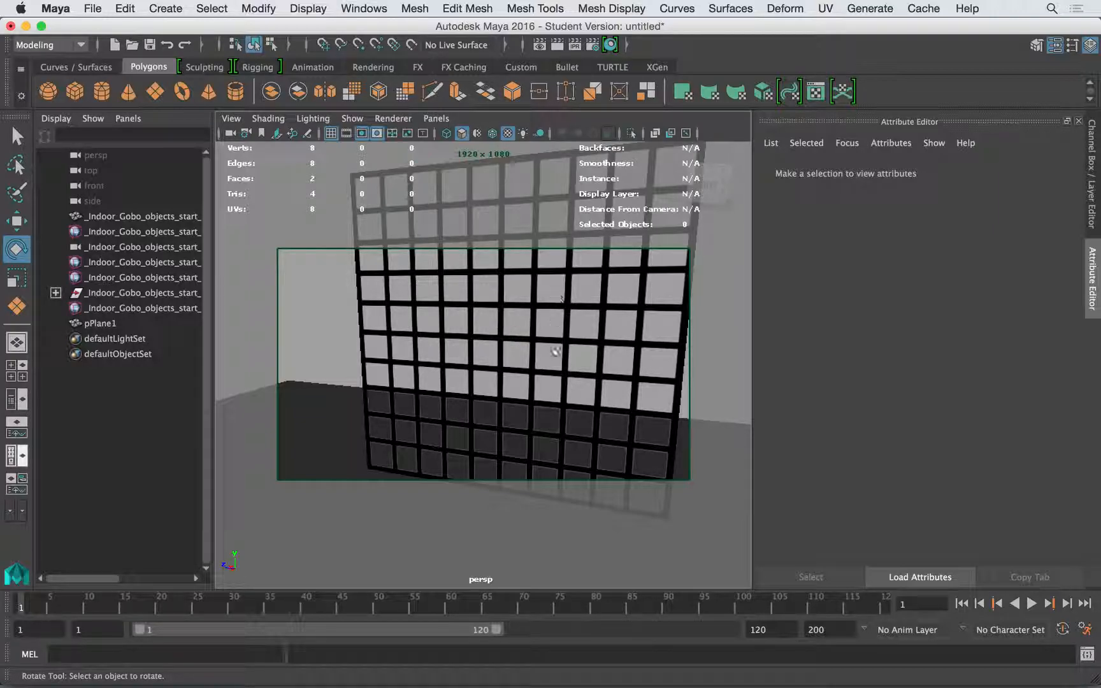
left_click_drag(570, 446, 521, 301, "alt")
Extrude the grid plane into a deep box, return to object mode, and check the box's sides.
left_click(504, 331)
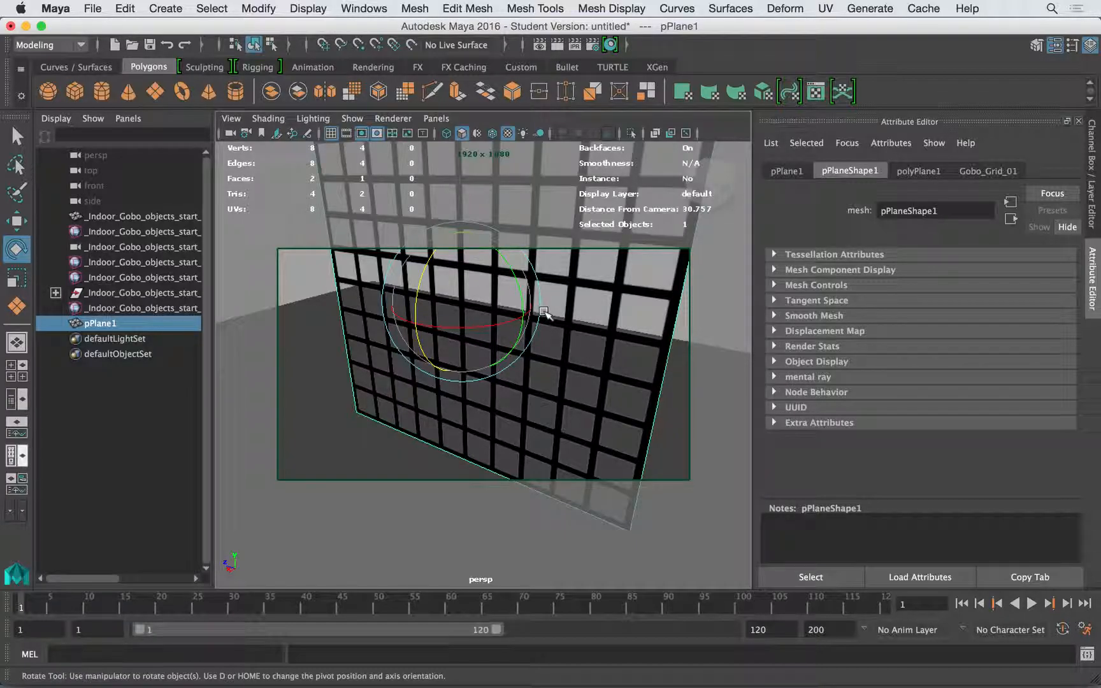
right_click_drag(606, 296, 488, 220, "alt")
left_click(458, 92)
left_click_drag(528, 330, 288, 393, "alt")
left_click_drag(344, 375, 560, 285, "alt")
right_click_drag(560, 284, 639, 213)
left_click(636, 313)
left_click_drag(616, 315, 650, 313, "alt")
left_click(537, 301)
left_click_drag(537, 300, 611, 309, "alt")
left_click_drag(457, 306, 430, 313, "alt")
Select a solid side face of the extruded box, assign the existing Gobo_Grid_01 material to it, and return to object mode.
right_click_drag(475, 232, 485, 278)
left_click(490, 337)
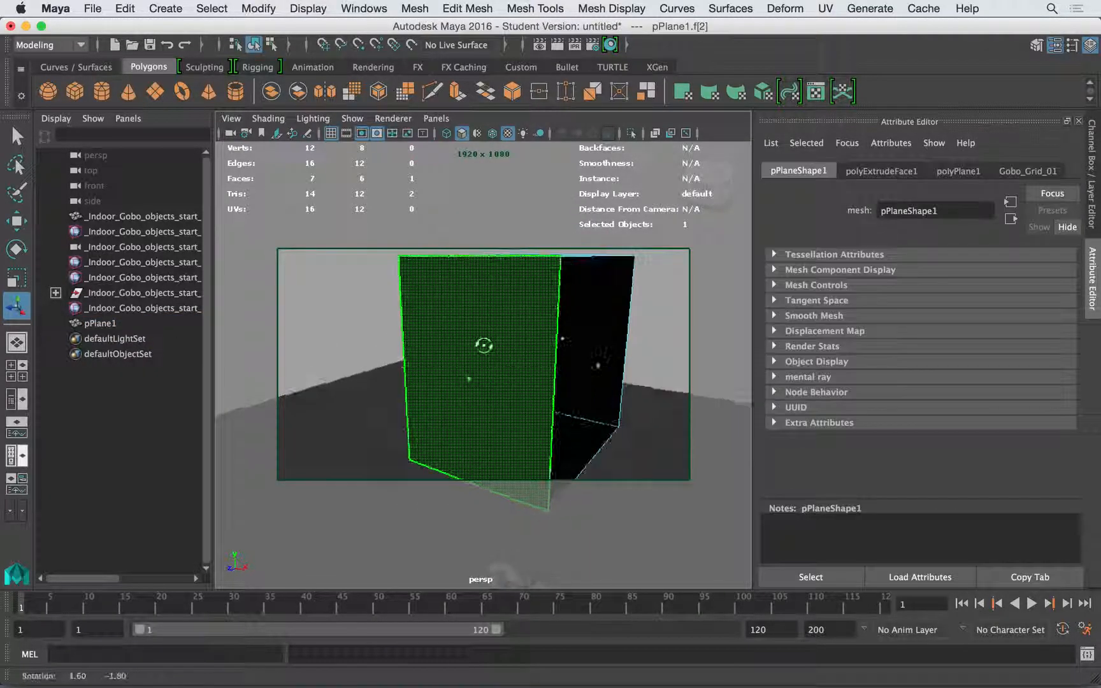
right_click_drag(499, 232, 500, 326)
right_click_drag(485, 606, 612, 646)
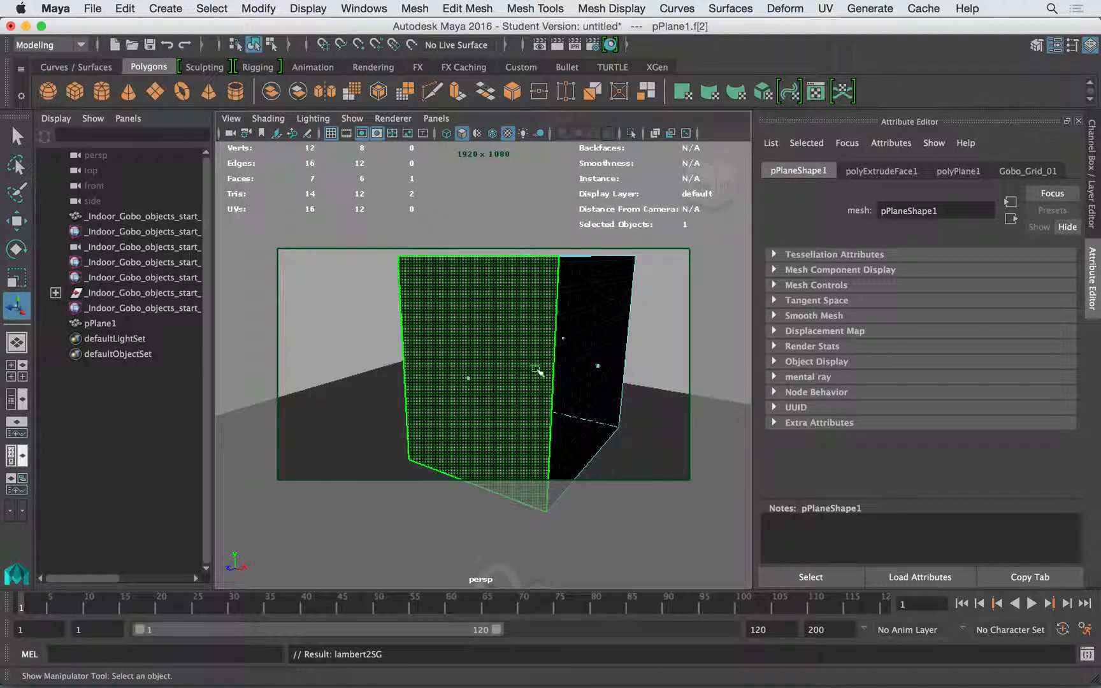
left_click_drag(552, 344, 609, 327, "alt")
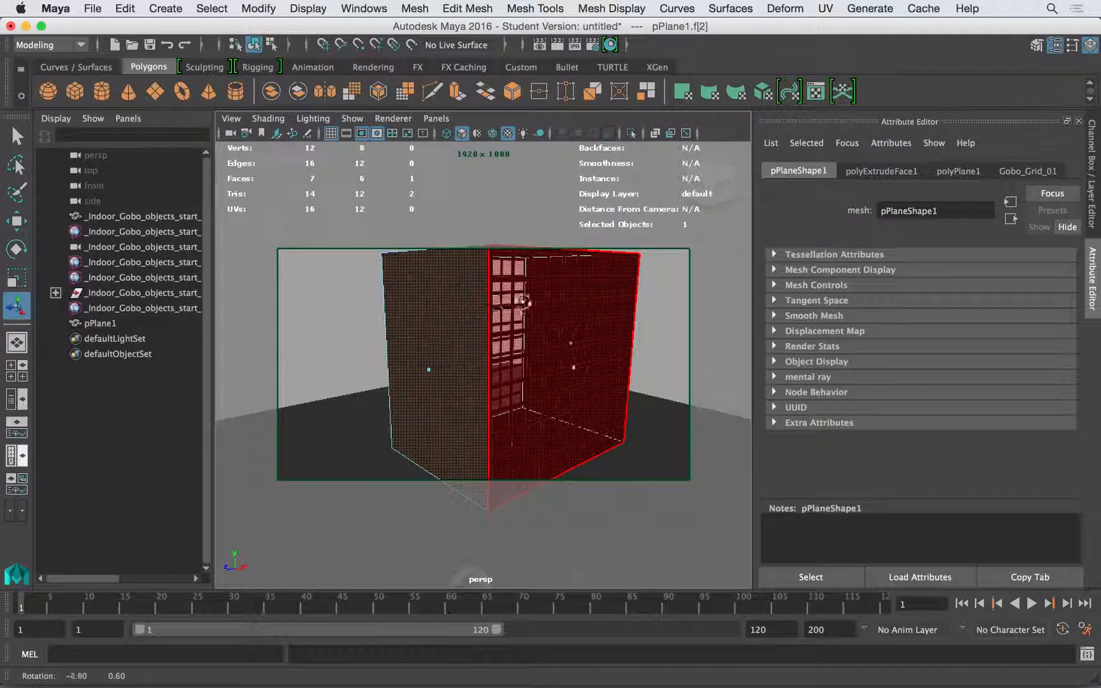
left_click_drag(561, 357, 531, 258, "alt")
right_click_drag(573, 231, 640, 211)
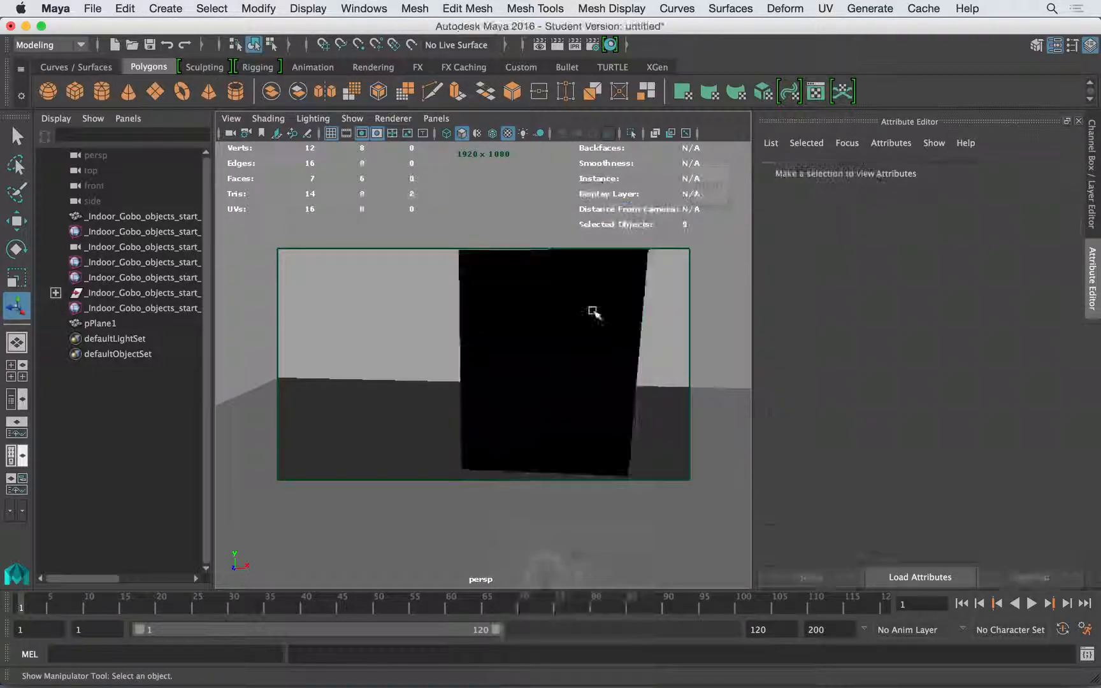
Select the box's solid side face and apply a planar UV projection from the Z axis, fitted to the bounding box.
left_click(535, 313)
right_click_drag(534, 231, 540, 276)
left_click(481, 367)
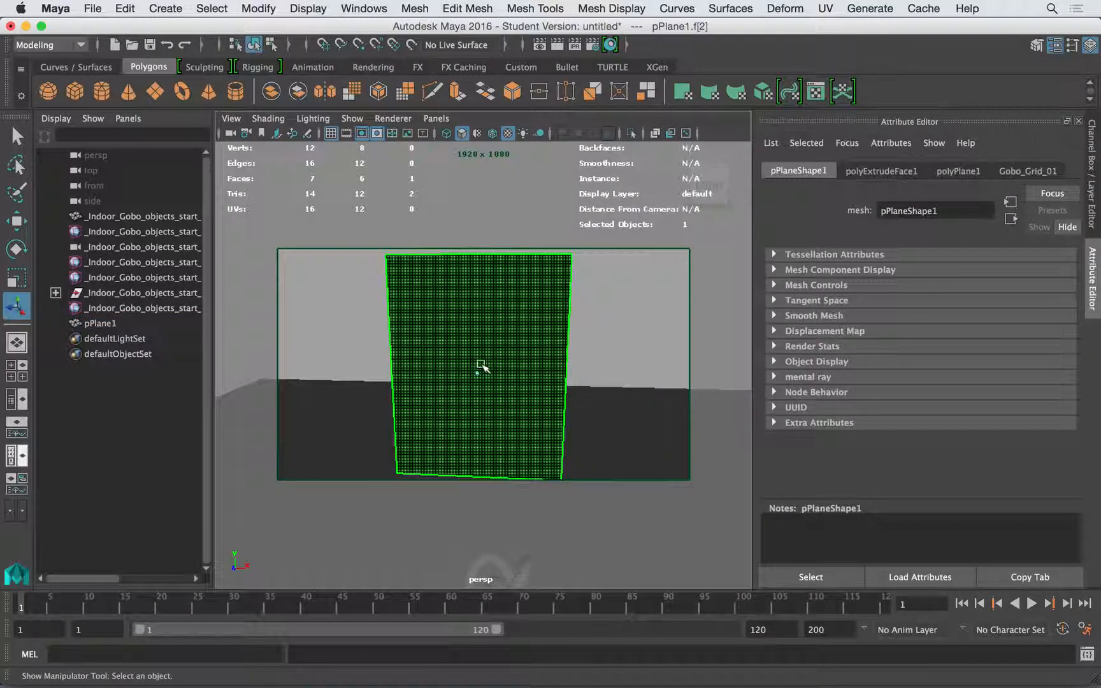
left_click_drag(586, 359, 619, 119, "alt")
left_click_drag(584, 361, 476, 332, "alt")
mouse_move(476, 331)
right_mouse_down("alt")
mouse_move(523, 356)
mouse_move(479, 344)
right_mouse_up("alt")
left_click_drag(479, 345, 471, 315, "alt")
right_click_drag(471, 316, 504, 322, "alt")
left_click_drag(504, 322, 570, 322, "alt")
right_click_drag(570, 321, 487, 305, "alt")
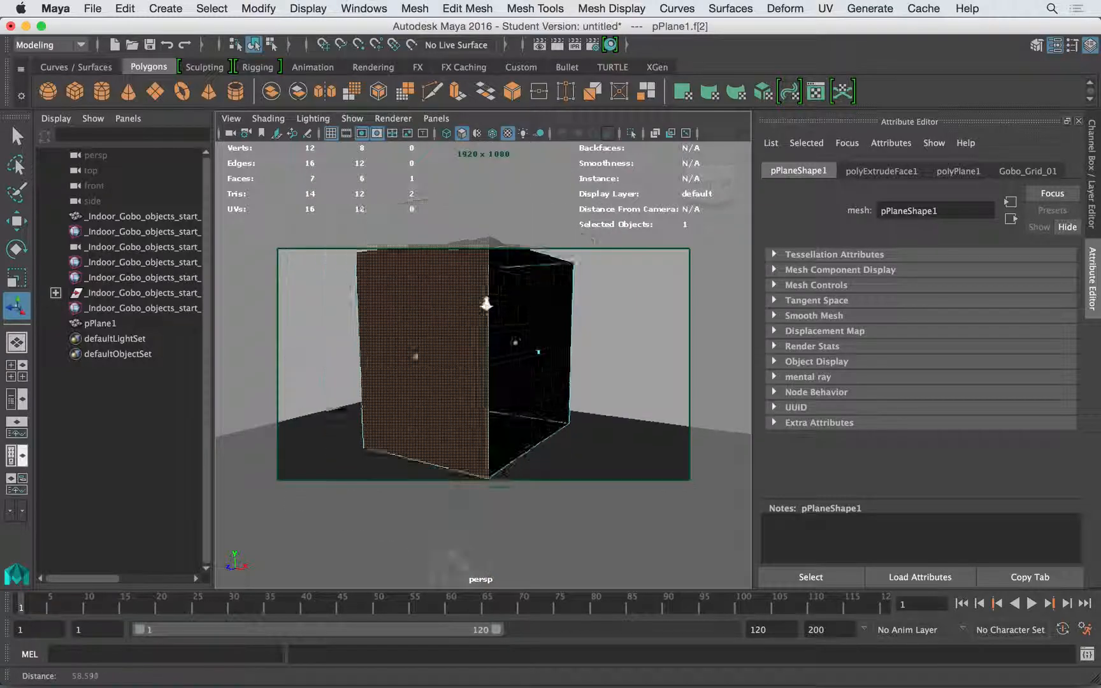
left_click_drag(486, 304, 521, 293, "alt")
left_click(826, 8)
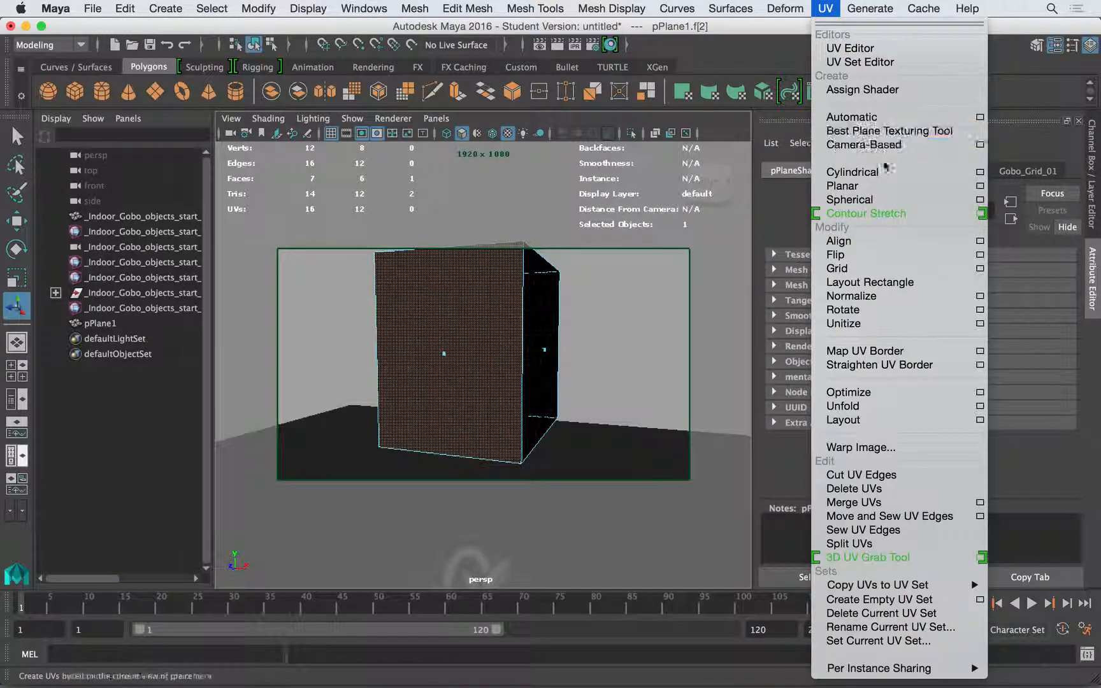
left_click(979, 185)
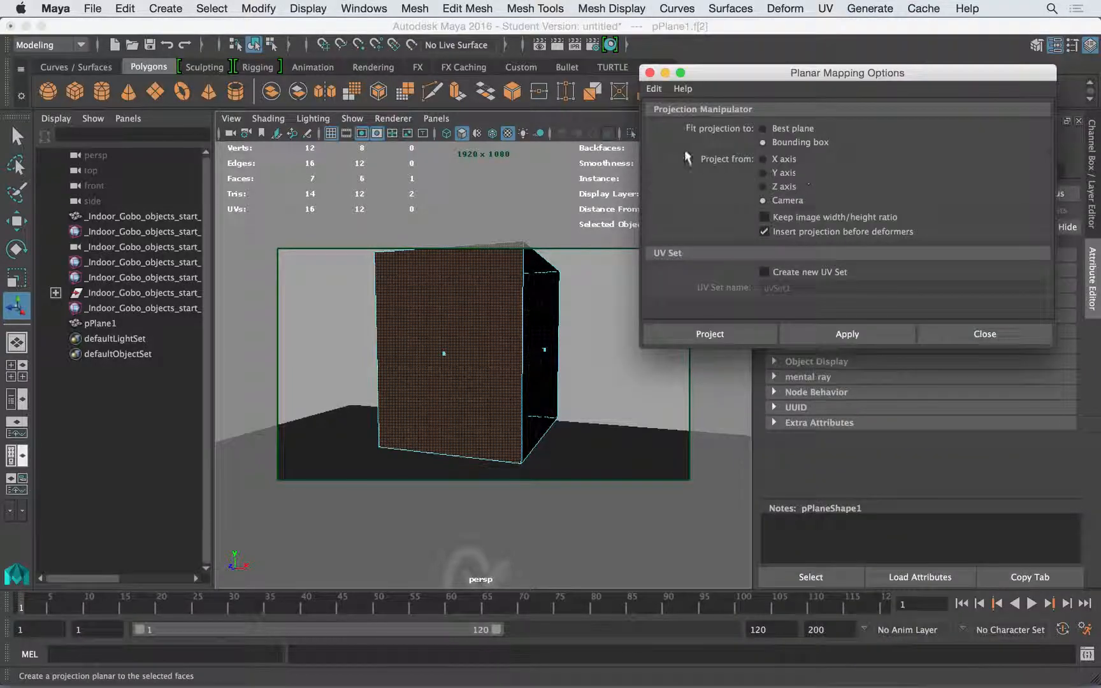
left_click_drag(423, 326, 406, 352, "alt")
left_click(763, 186)
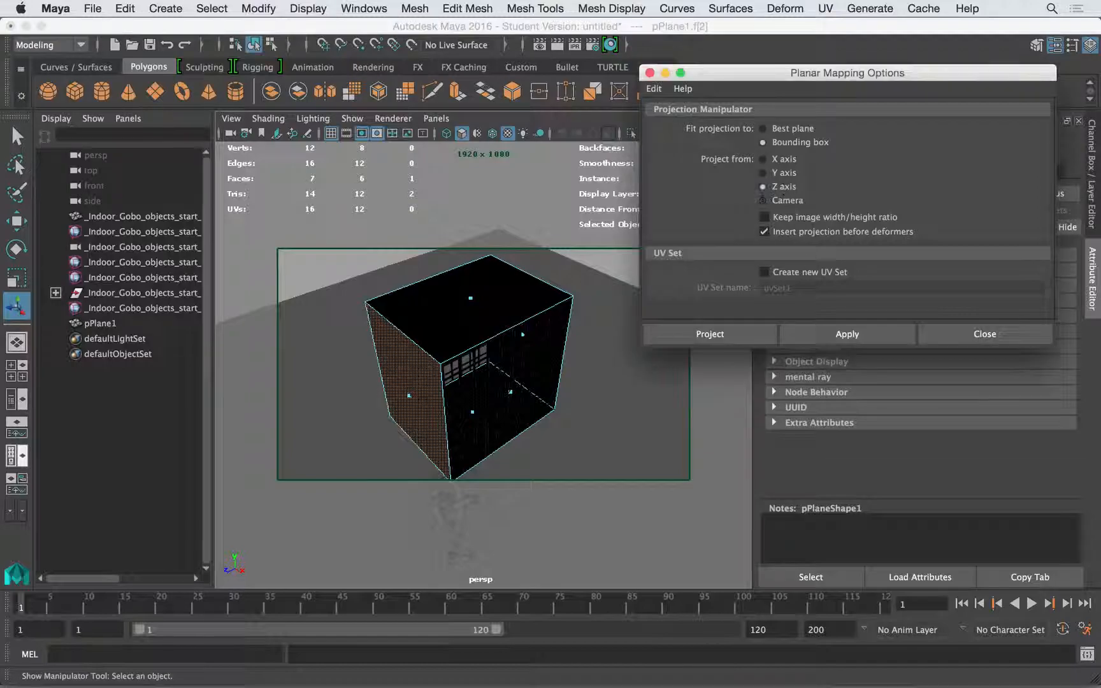
left_click(848, 334)
Apply the same Z-axis planar UV projection to another side face of the box.
left_click_drag(543, 361, 503, 302, "alt")
scroll(445, 296, "up", 3)
left_click(502, 342)
left_click(836, 335)
Return to object mode, deselect the box, and examine the grid pattern on its sides.
scroll(443, 285, "down", 5)
right_click_drag(503, 321, 530, 306)
left_click(569, 294)
left_click_drag(510, 306, 484, 313, "alt")
scroll(484, 312, "up", 5)
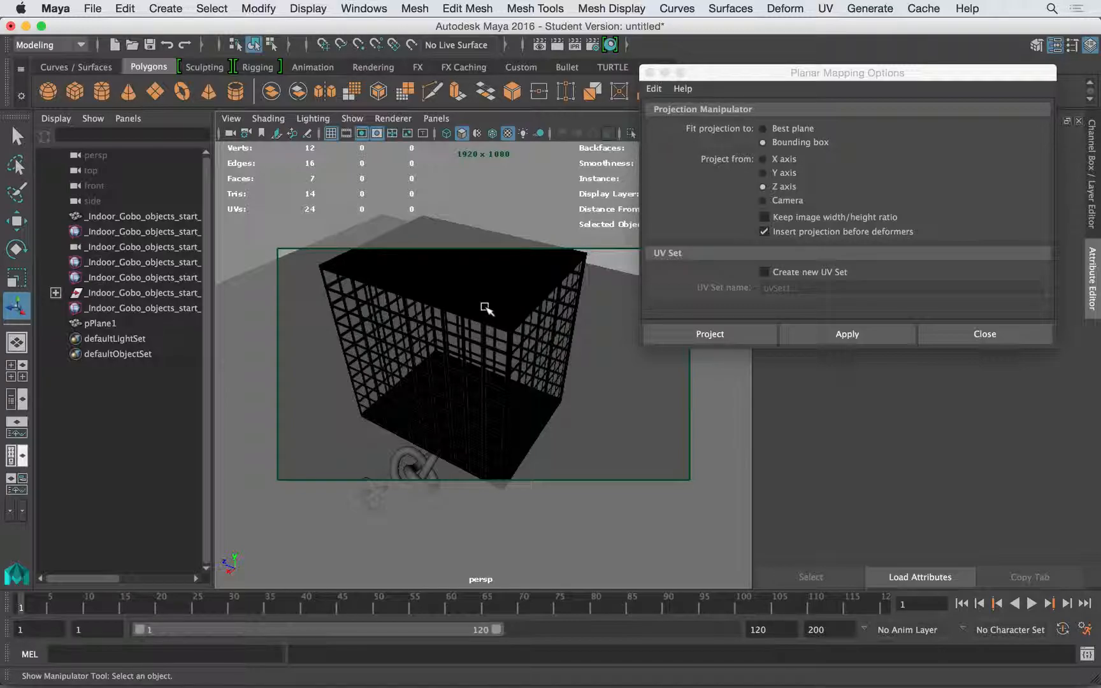
left_click_drag(504, 292, 422, 283, "alt")
scroll(519, 295, "down", 5)
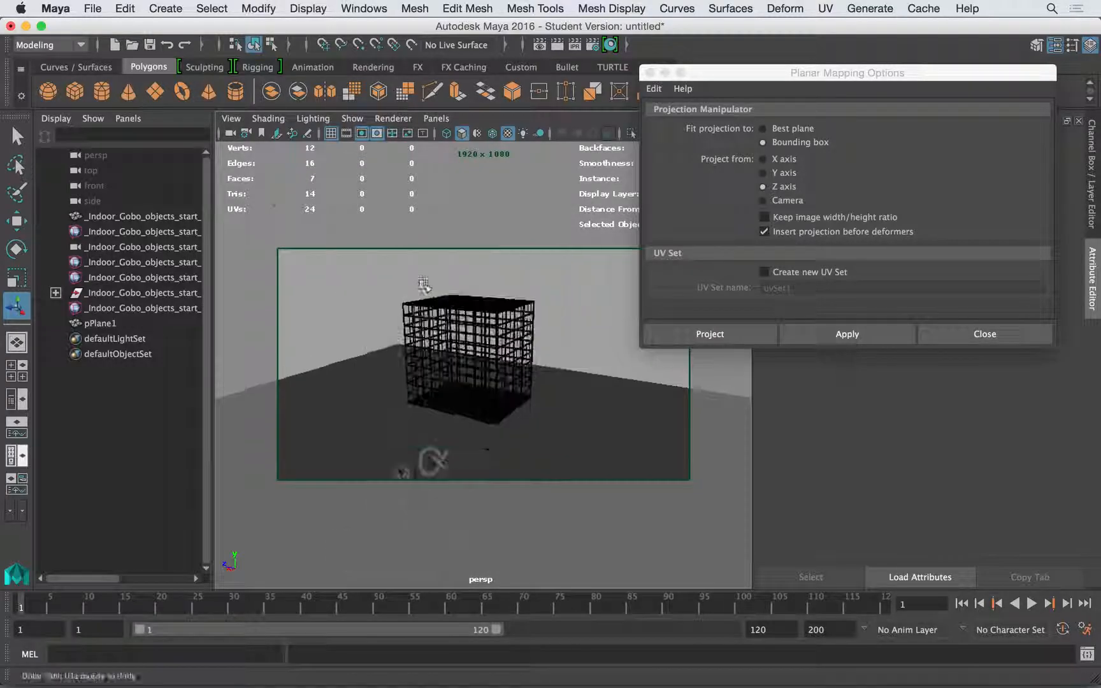
Return the extruded box to object mode and examine its grid-patterned faces from several angles.
left_click(472, 315)
right_click_drag(475, 315, 546, 209)
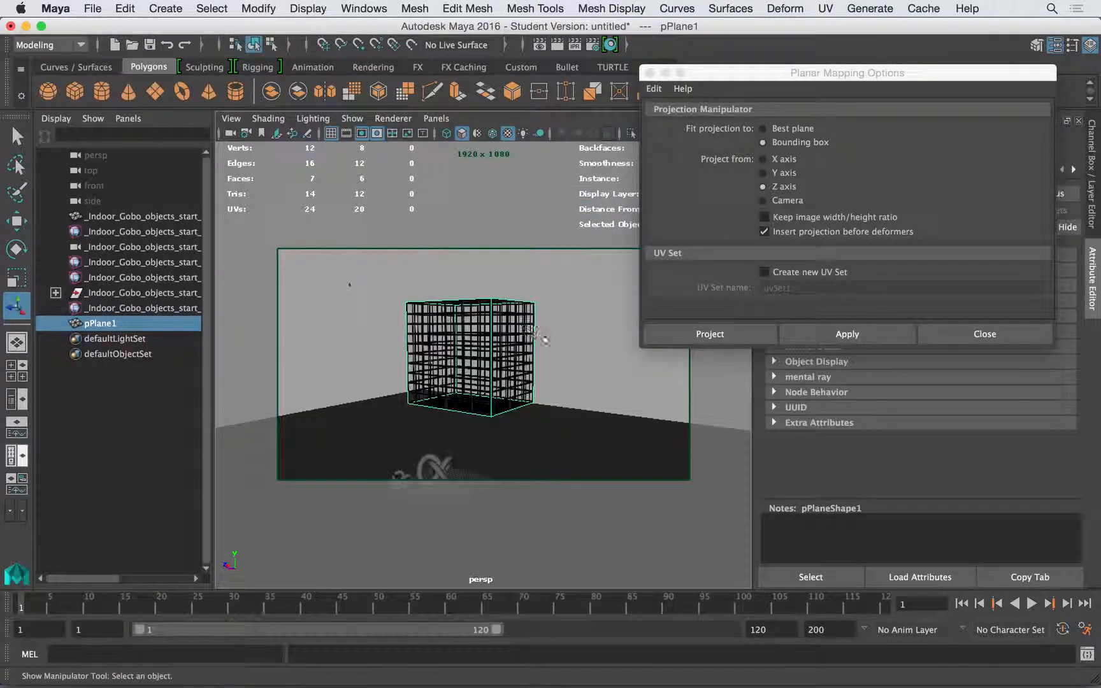
key("w")
left_click_drag(477, 344, 576, 291, "alt")
scroll(555, 361, "up", 3)
middle_click_drag(556, 361, 567, 302, "alt")
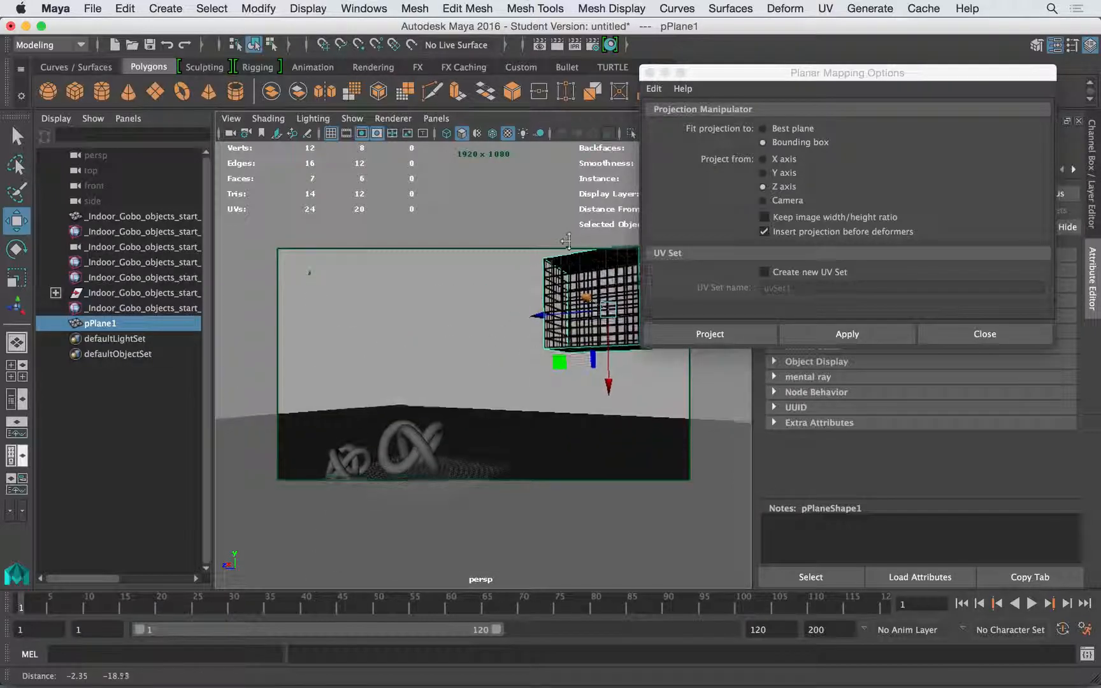
left_click(481, 295)
left_click_drag(481, 295, 557, 280, "alt")
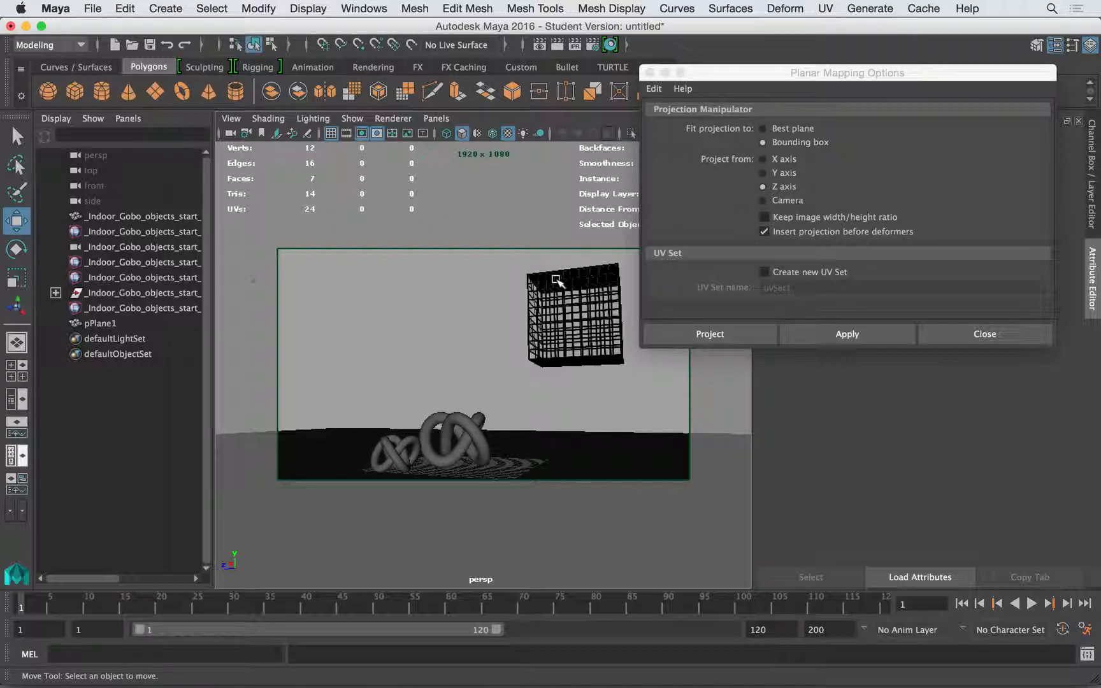
left_click(591, 297)
left_click_drag(583, 328, 302, 346, "alt")
Undo the box's UV projections, material assignments and extrusion back to the flat grid plane, and return to object mode.
key("super+z")
key("super+z")
key("super+z")
key("super+z")
key("super+z")
key("super+z")
key("super+z")
key("super+z")
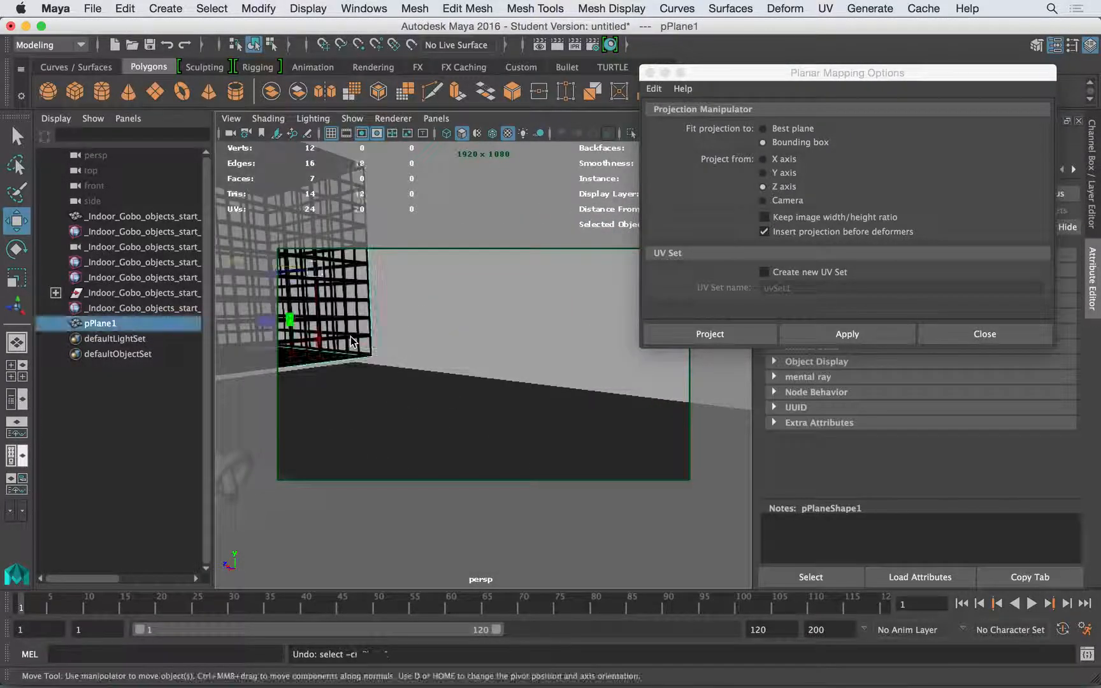
key("super+z")
key("super+z")
key("super+z")
key("super+z")
key("super+z")
key("super+z")
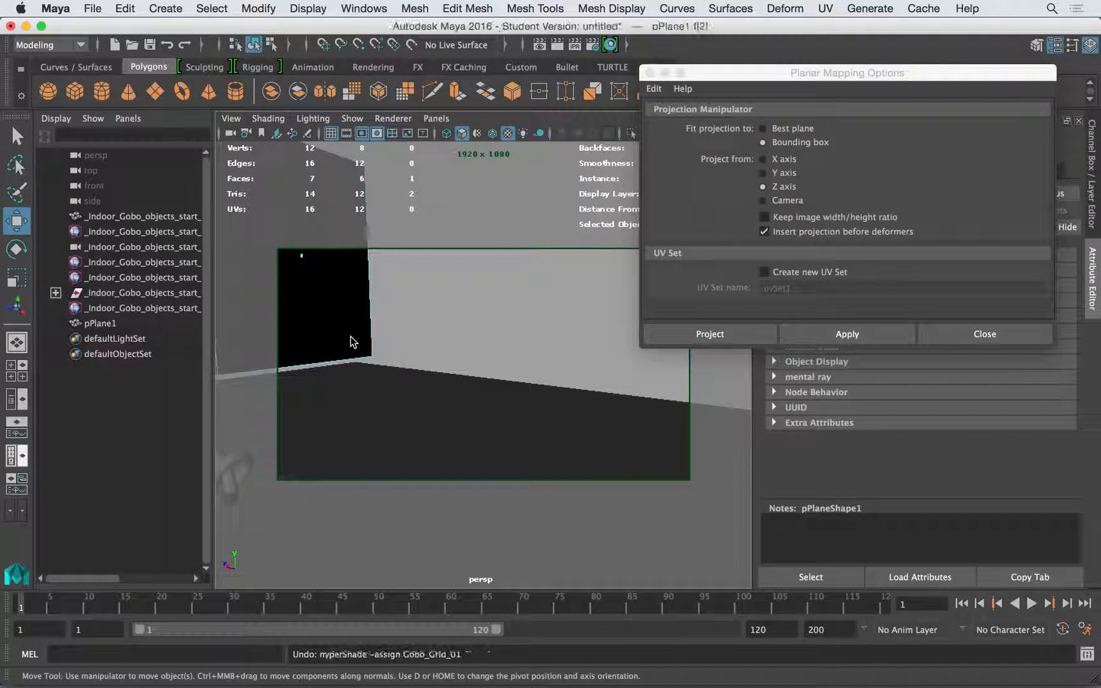
middle_click_drag(422, 280, 473, 300, "alt")
right_click_drag(474, 298, 545, 212)
right_click_drag(549, 294, 442, 321, "alt")
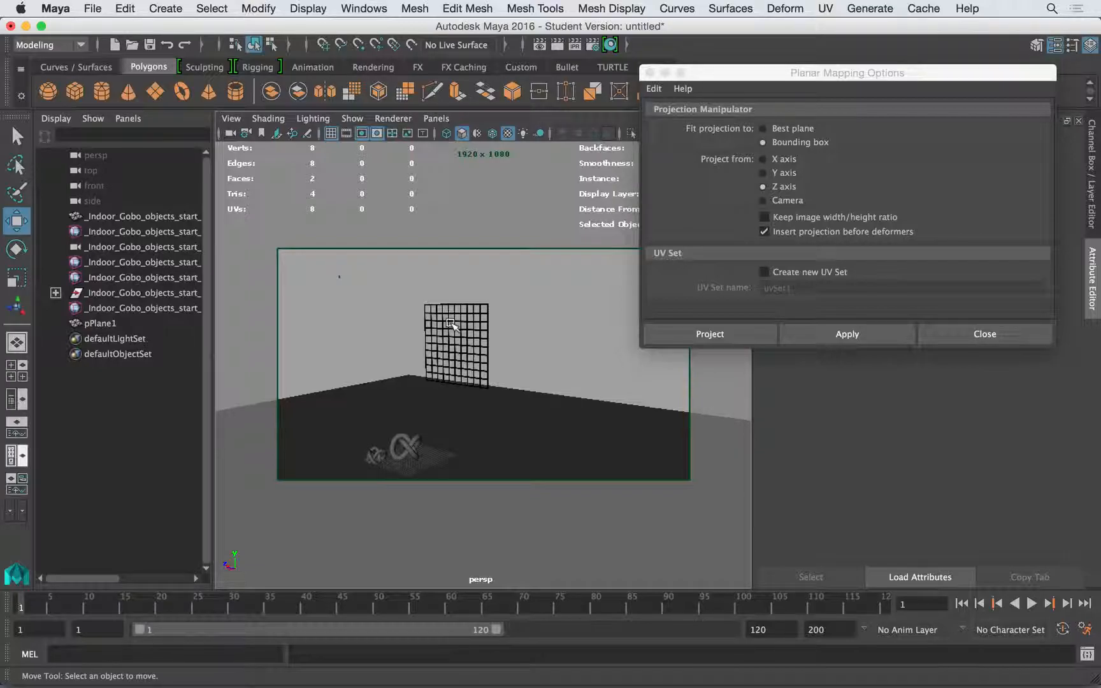
Close the planar mapping options and select the flat grid plane above the floor.
middle_click_drag(413, 335, 423, 302, "alt")
right_click_drag(450, 300, 508, 297, "alt")
left_click_drag(509, 297, 496, 302, "alt")
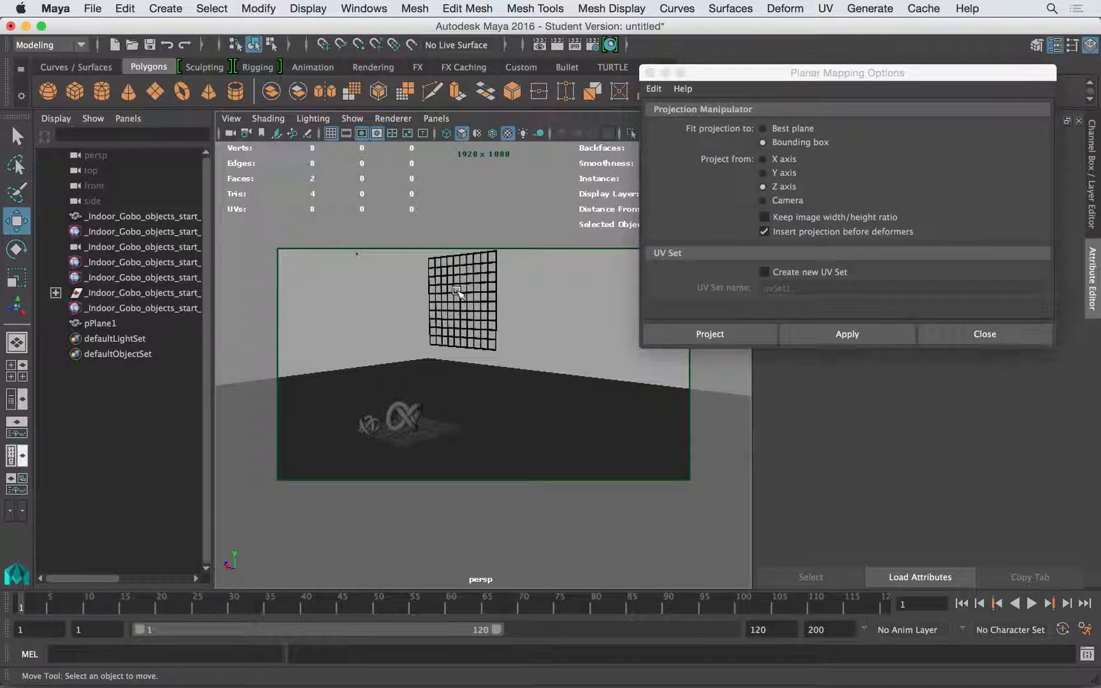
middle_click_drag(468, 328, 475, 344, "alt")
right_click_drag(475, 344, 454, 351, "alt")
left_click(649, 73)
left_click_drag(454, 351, 439, 360, "alt")
left_click(497, 348)
left_click(488, 339)
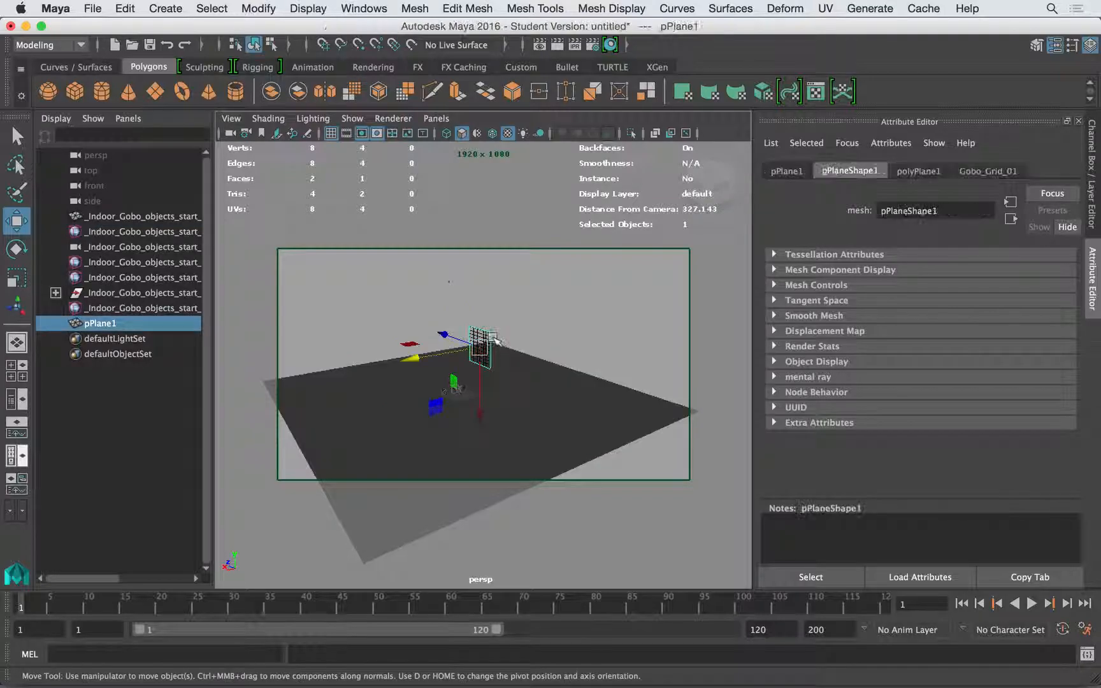
Rotate the grid plane to a slanted angle above the knots, about 12° in Y and -124° in Z.
right_click_drag(519, 313, 514, 313, "alt")
left_click_drag(515, 313, 487, 280, "alt")
key("e")
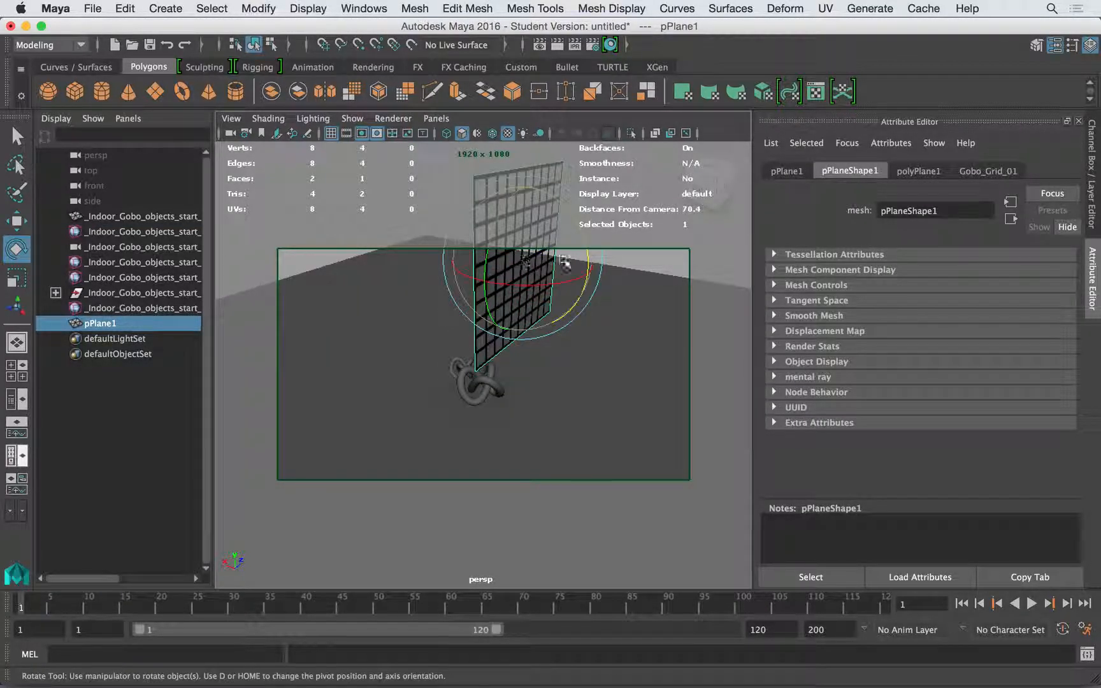
left_click_drag(577, 218, 526, 239)
left_click_drag(551, 198, 548, 196)
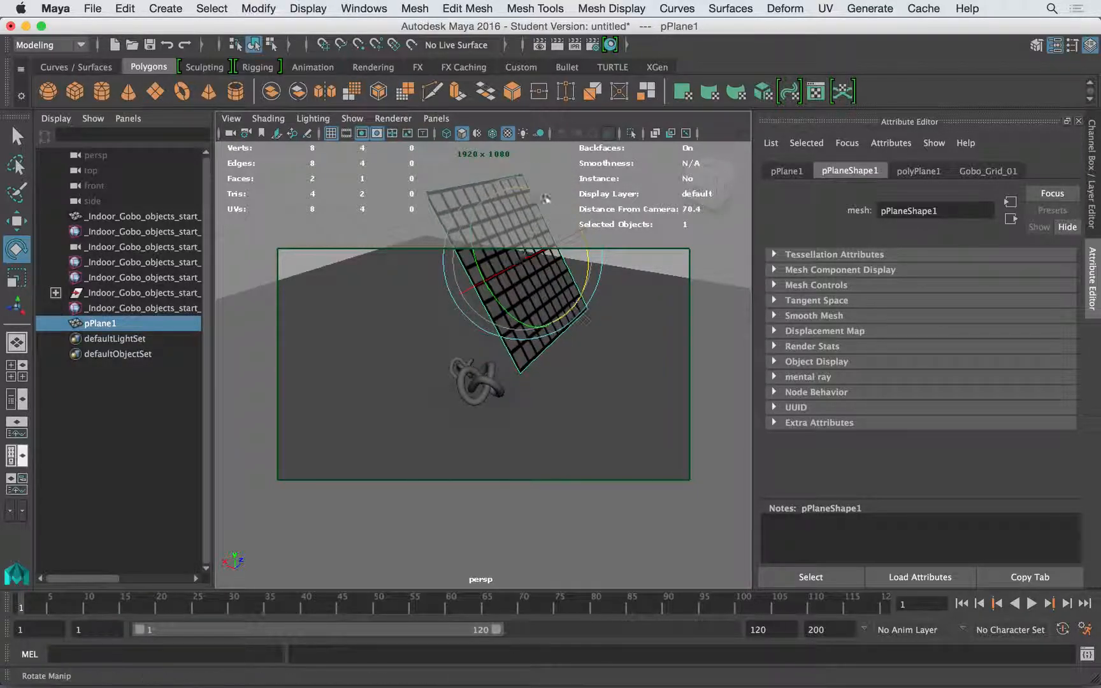
left_click_drag(484, 271, 481, 256)
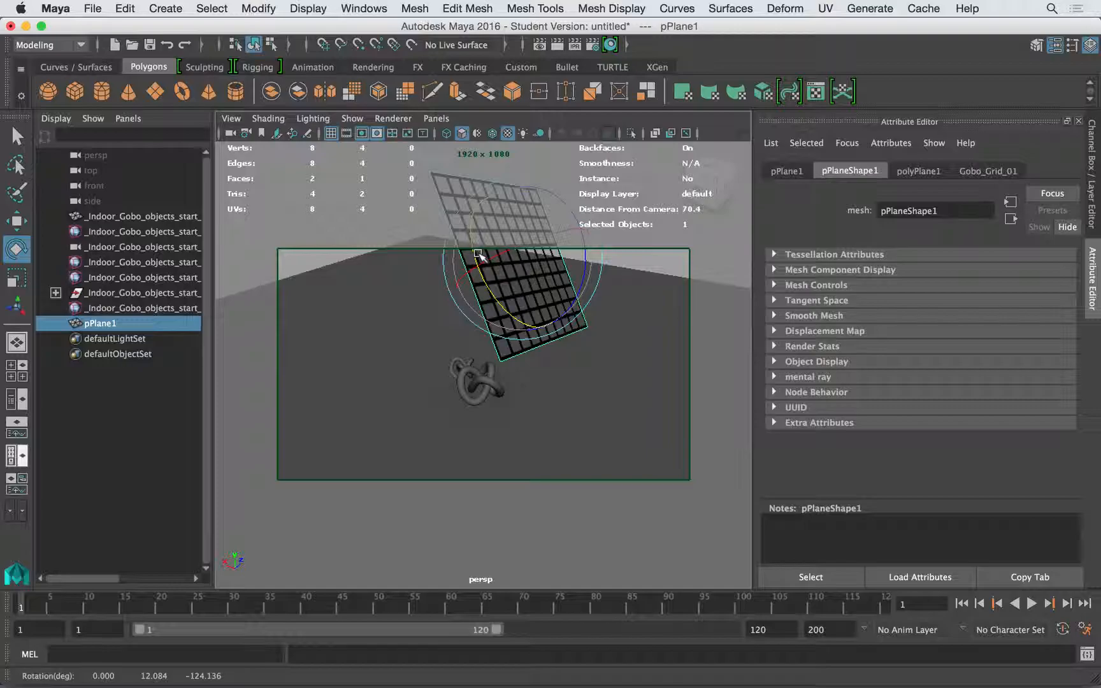
Deselect the grid plane, frame both knots in the perspective view, and save that view as a new camera bookmark.
key("w")
left_click_drag(500, 297, 433, 300, "alt")
left_click_drag(245, 317, 606, 341, "alt")
left_click(519, 342)
right_click_drag(606, 341, 551, 374, "alt")
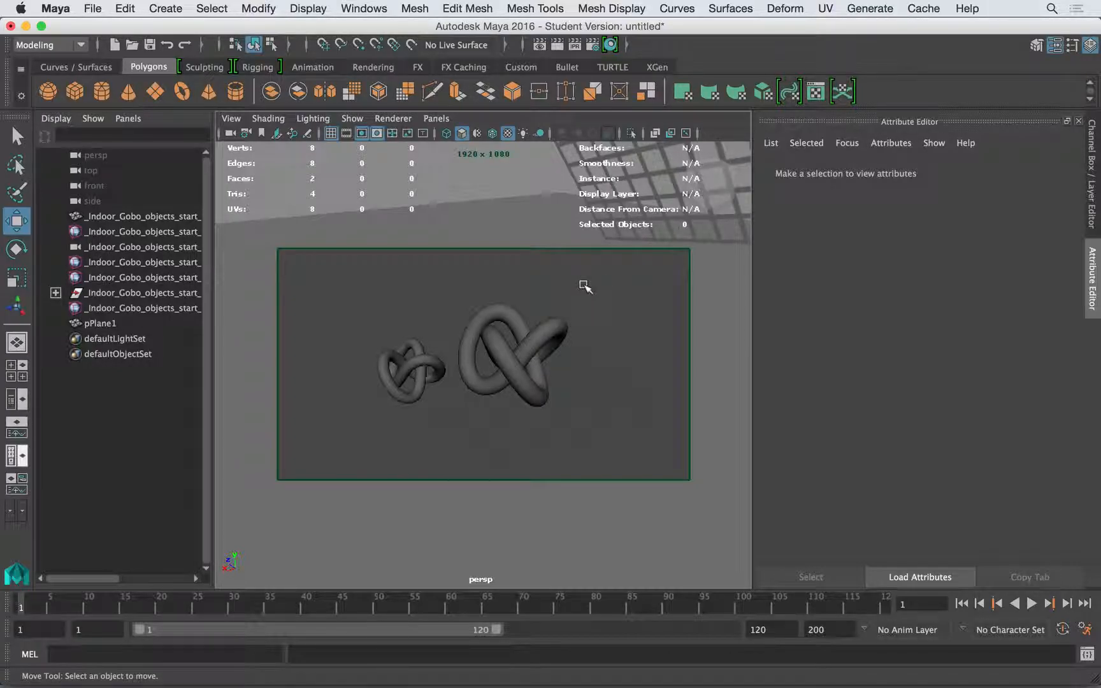
left_click(231, 118)
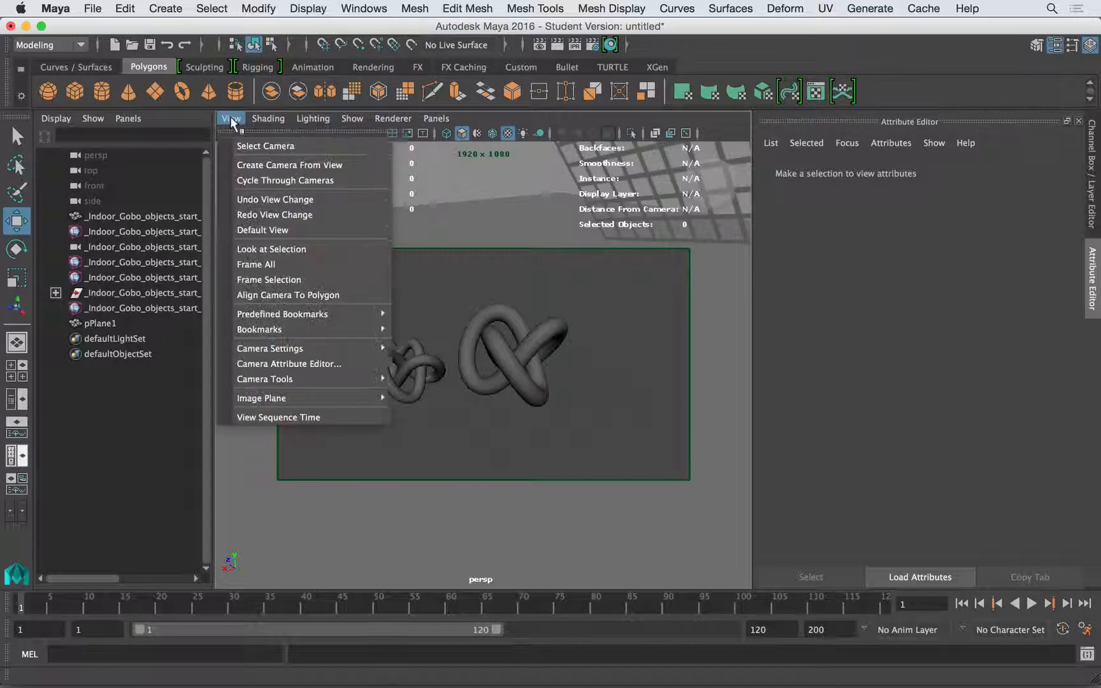
mouse_move(401, 329)
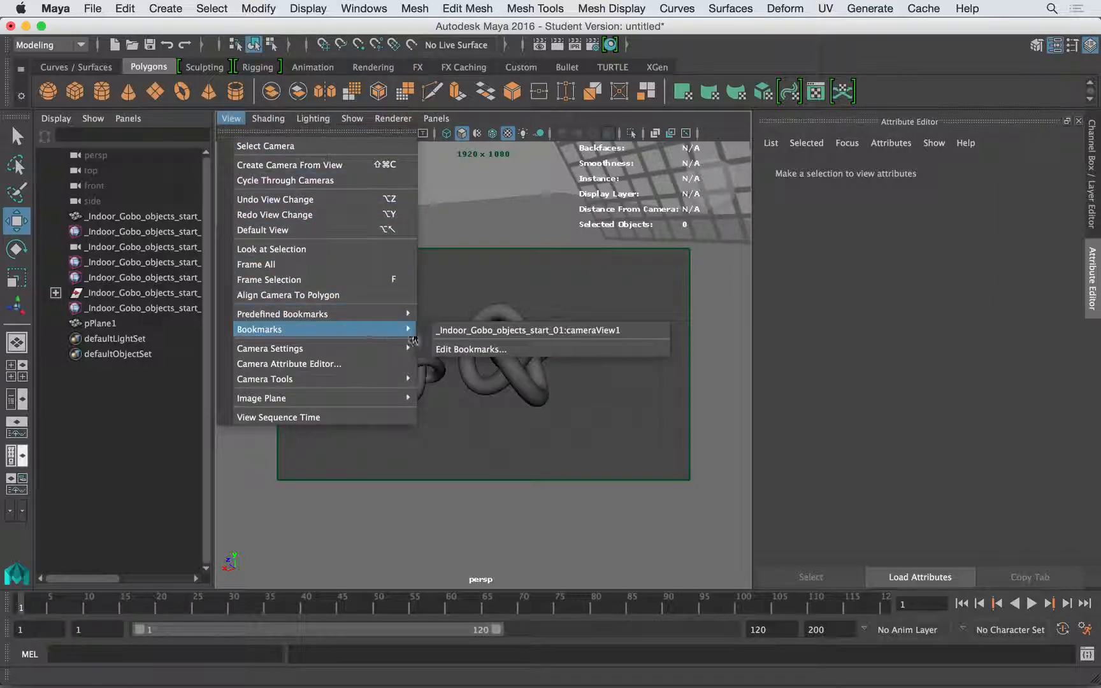
left_click(454, 350)
left_click(500, 474)
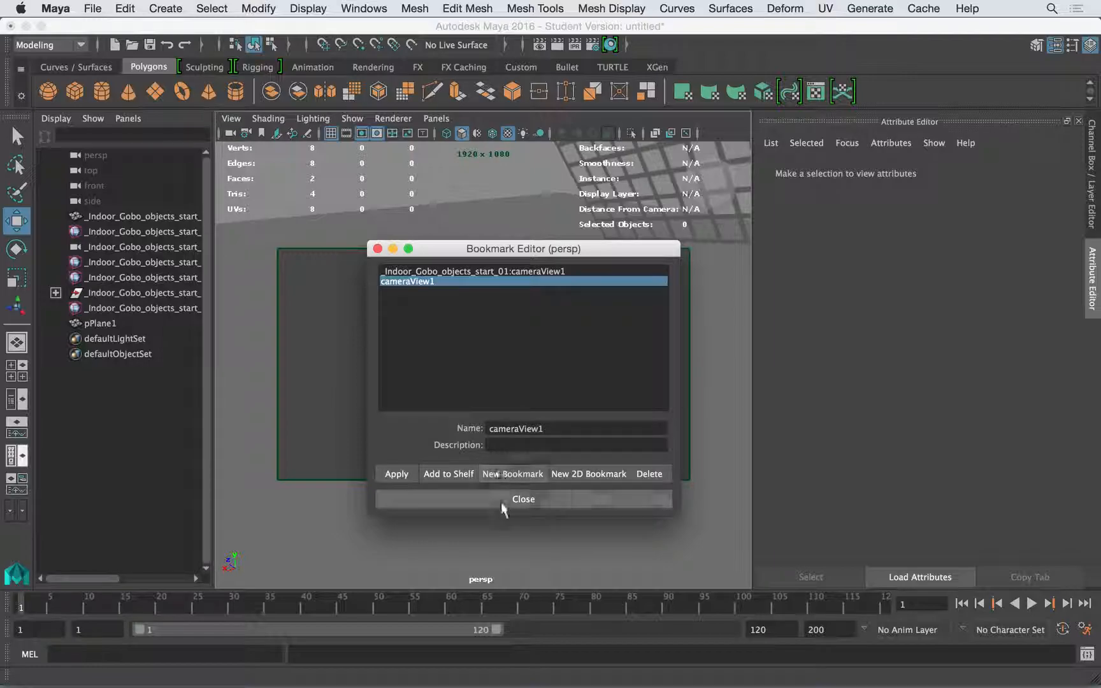
left_click(504, 499)
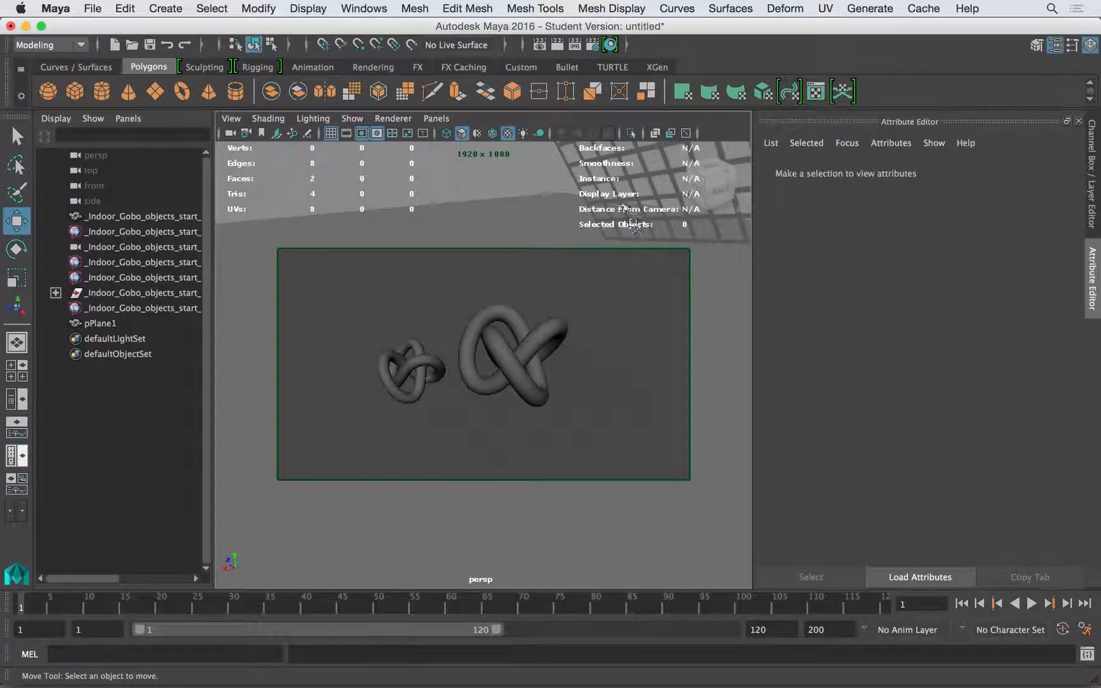
Create a spot light and raise it about 12.8 cm along the Y axis.
left_click(147, 9)
left_click(162, 8)
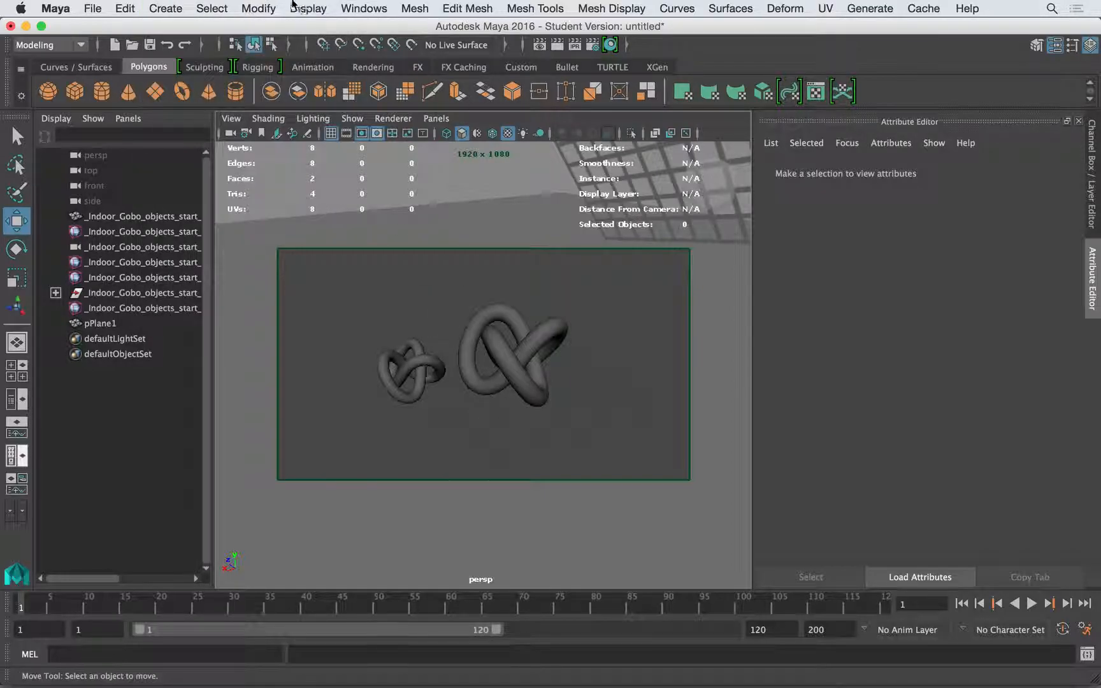
left_click(212, 8)
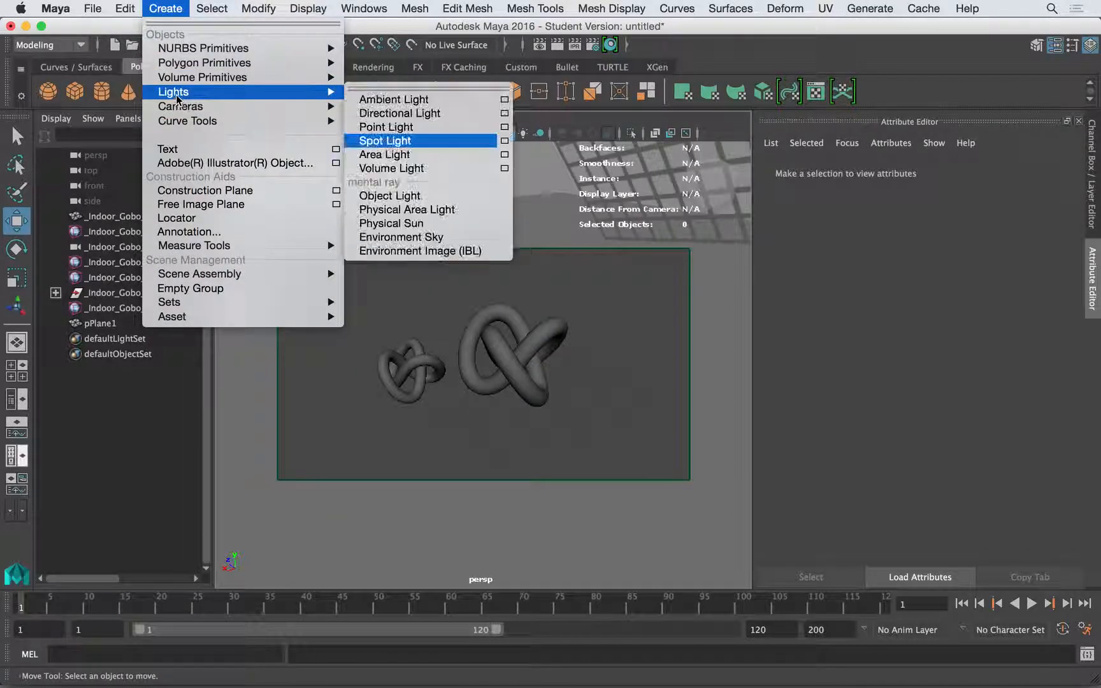
mouse_move(267, 92)
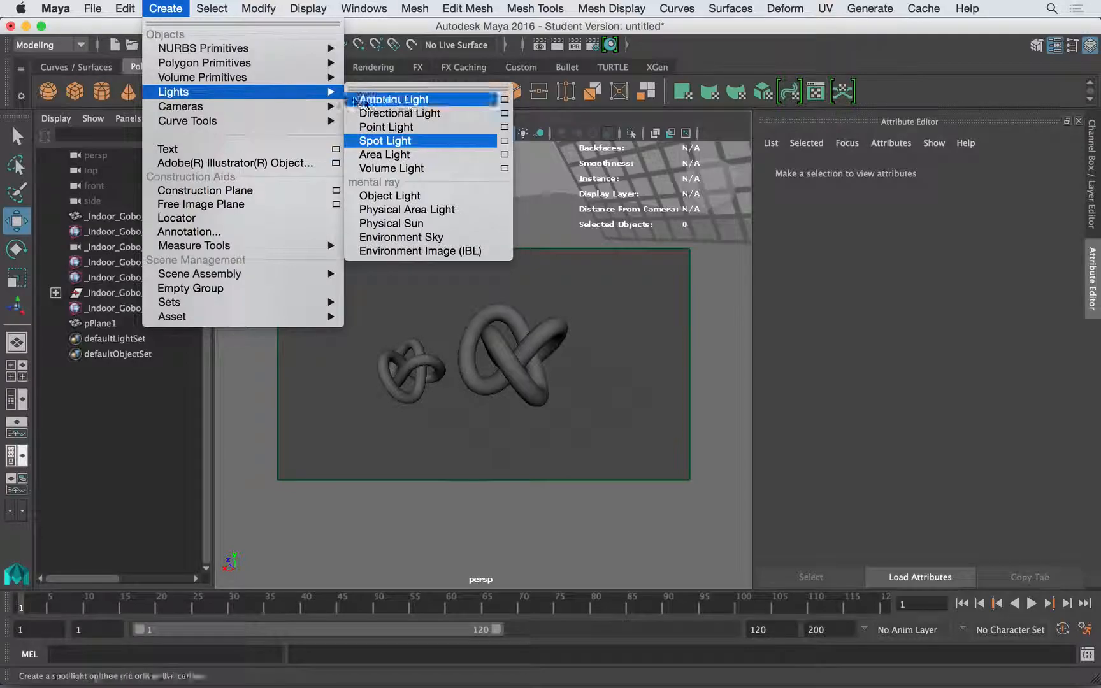
left_click(395, 140)
left_click_drag(549, 202, 556, 184)
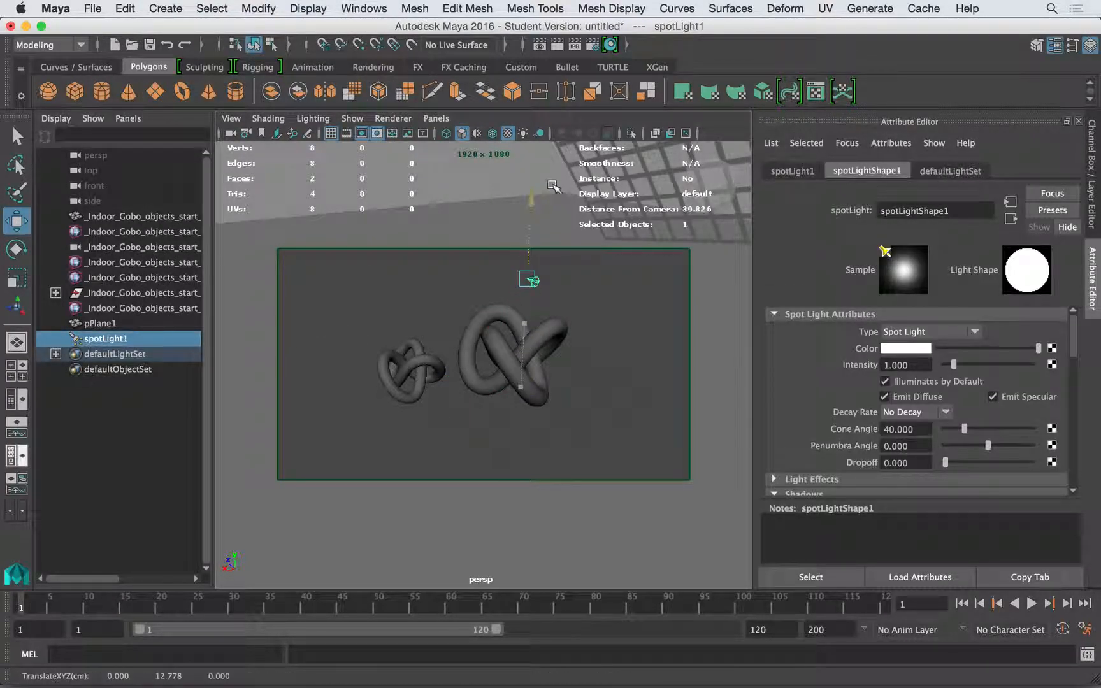
Set the spot light's locator scale to 5 in its object display attributes.
left_click(860, 315)
left_click(820, 346)
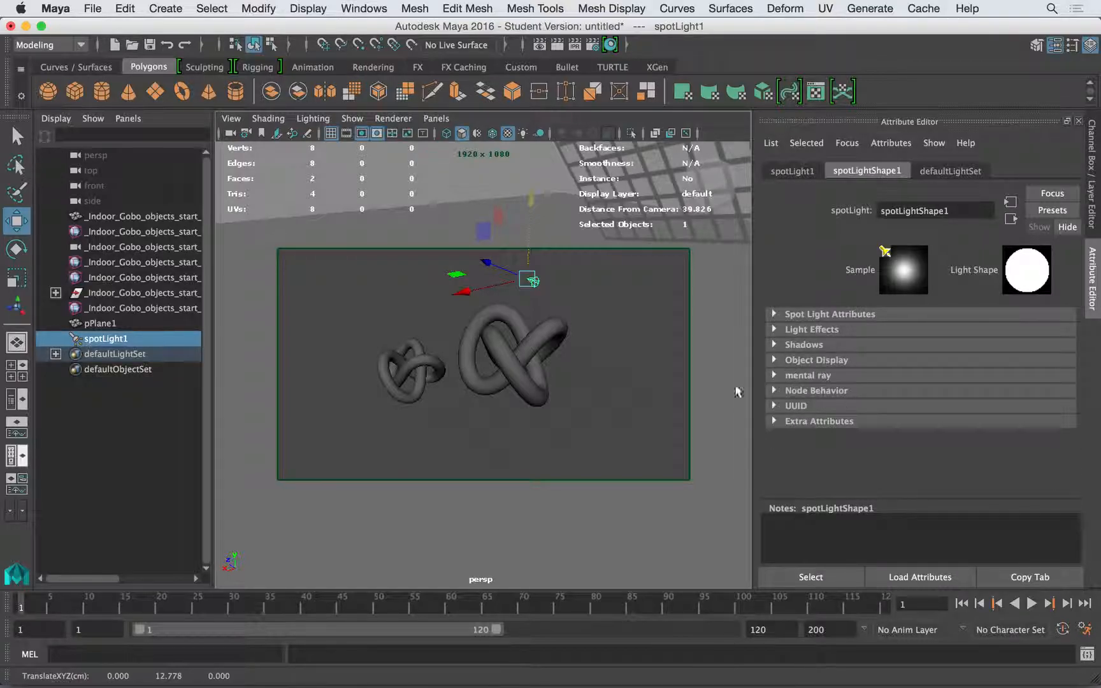
left_click(794, 360)
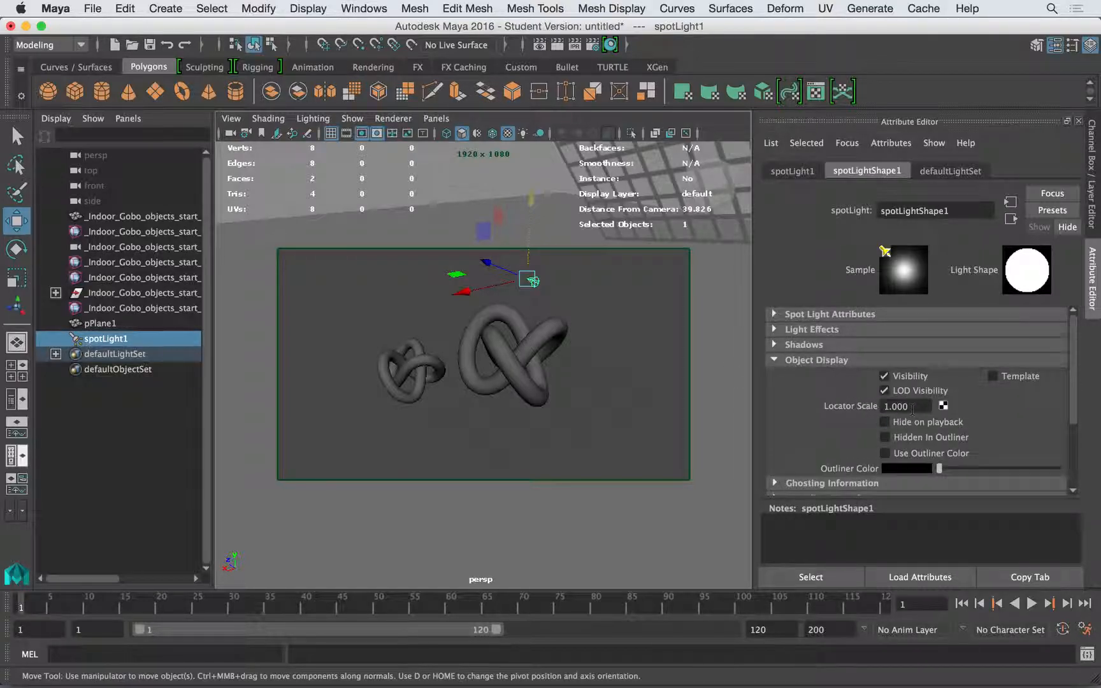
type("5")
key("Return")
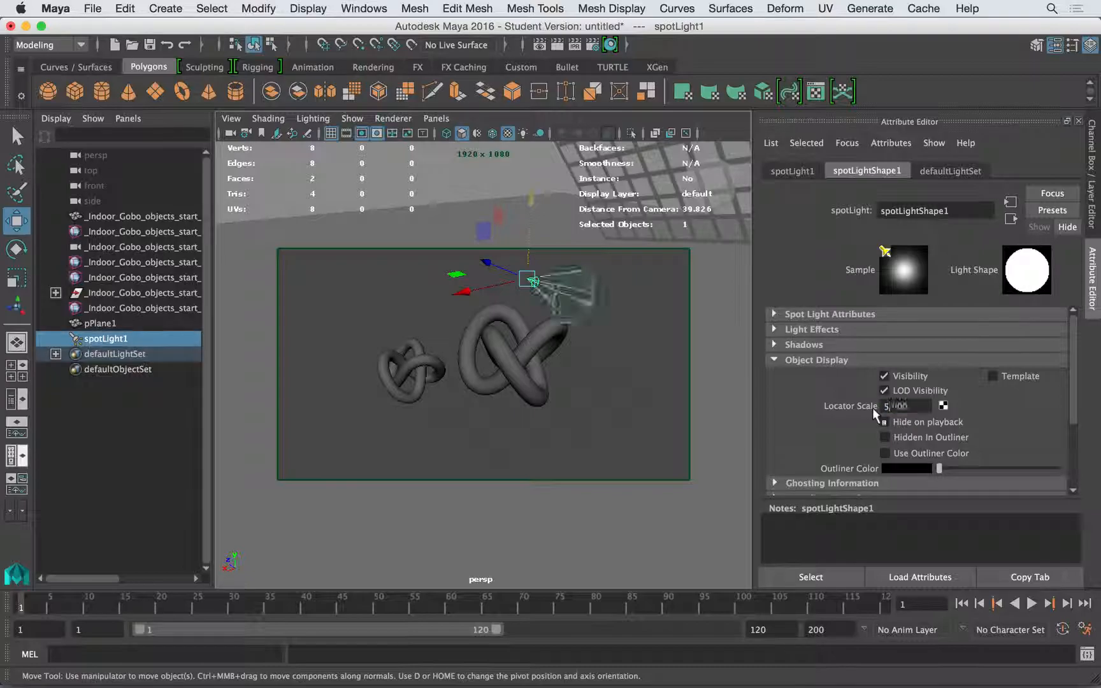
Look through the selected spot light and position it so its cone aims through the grid plane at the knots.
left_click(394, 119)
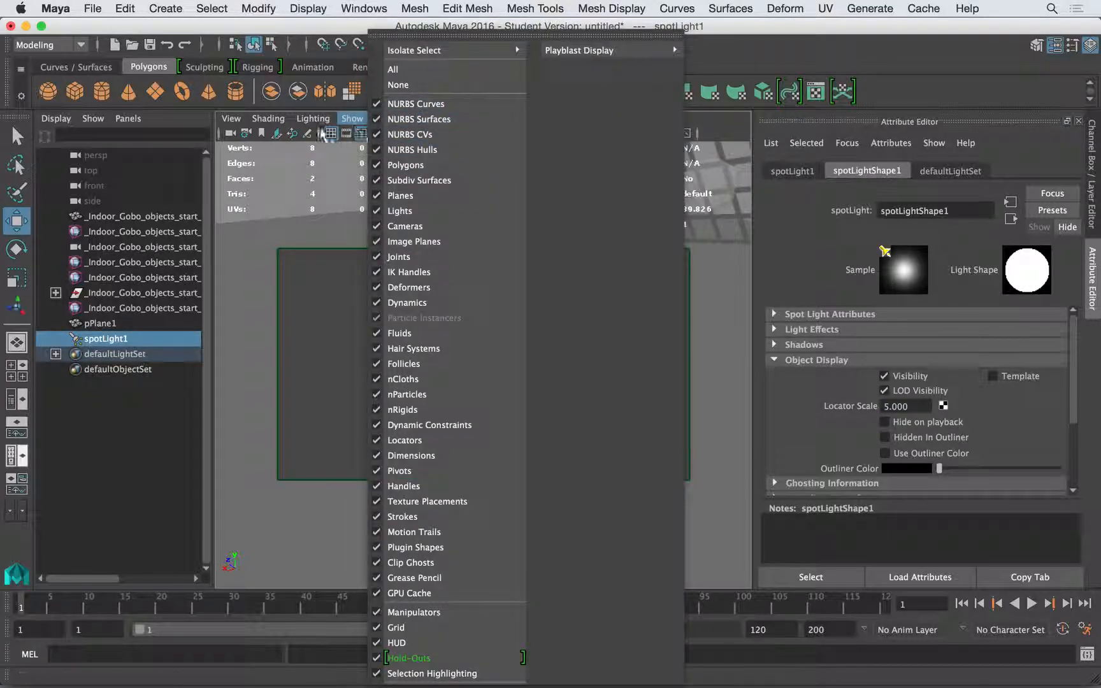
left_click(328, 117)
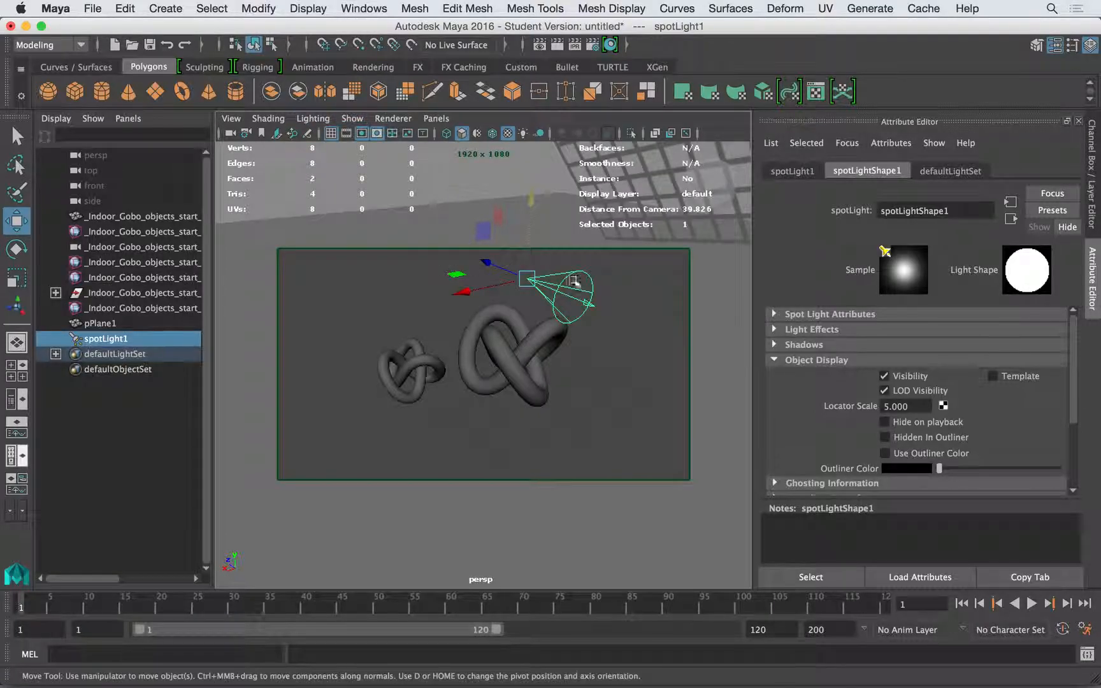
left_click(436, 118)
left_click(450, 180)
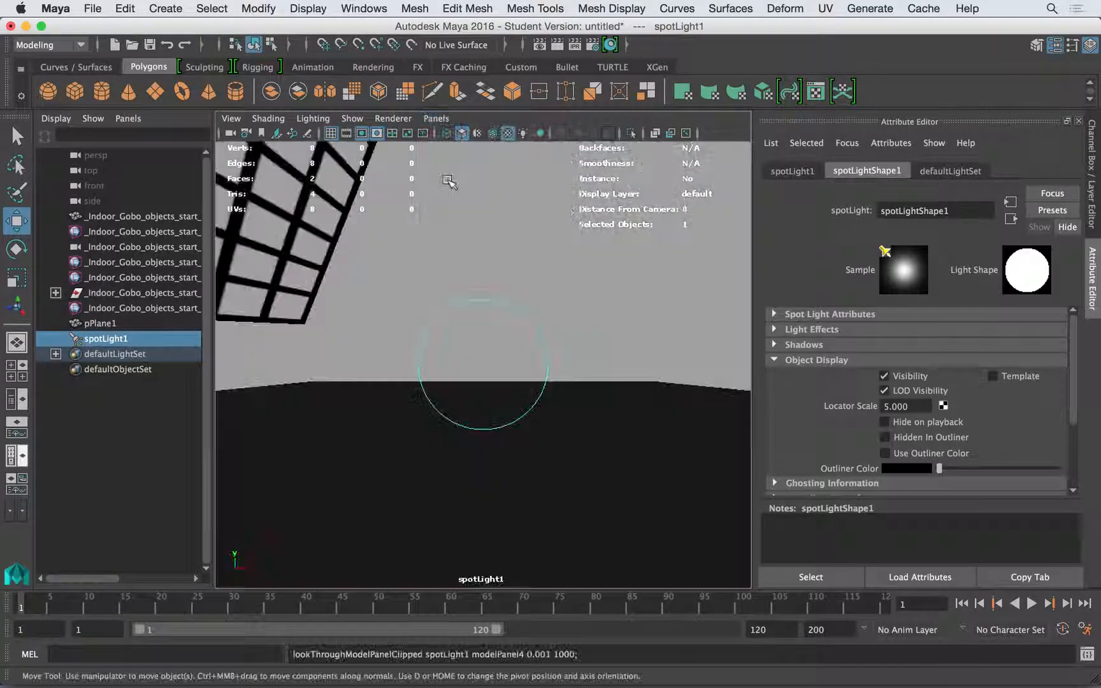
right_click_drag(495, 291, 320, 288, "alt")
left_click_drag(319, 288, 382, 309, "alt")
middle_click_drag(382, 309, 385, 259, "alt")
right_click_drag(385, 258, 336, 253, "alt")
middle_click_drag(337, 253, 335, 265, "alt")
right_click_drag(335, 265, 369, 280, "alt")
middle_click_drag(369, 280, 363, 258, "alt")
right_click_drag(363, 258, 373, 264, "alt")
left_click_drag(373, 264, 373, 272, "alt")
middle_click_drag(373, 273, 371, 263, "alt")
left_click_drag(370, 264, 368, 273, "alt")
right_click_drag(349, 268, 338, 267, "alt")
middle_click_drag(369, 269, 376, 278, "alt")
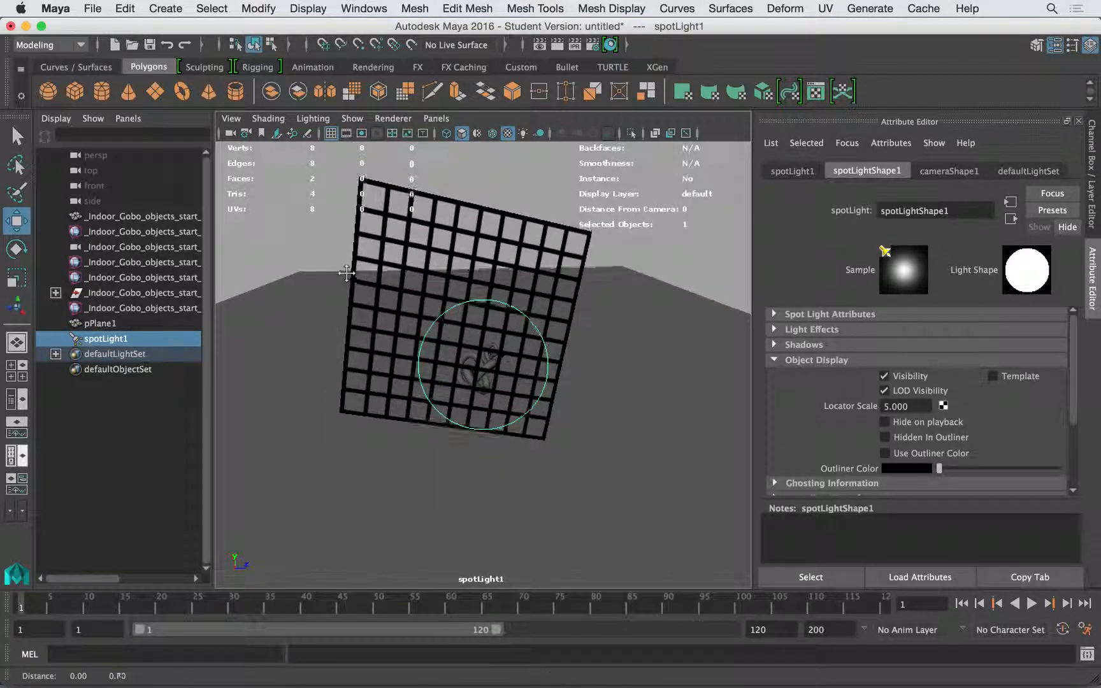
Set the spot light's color to pale yellow with blue at about 0.63, and its decay rate to Quadratic.
left_click(990, 314)
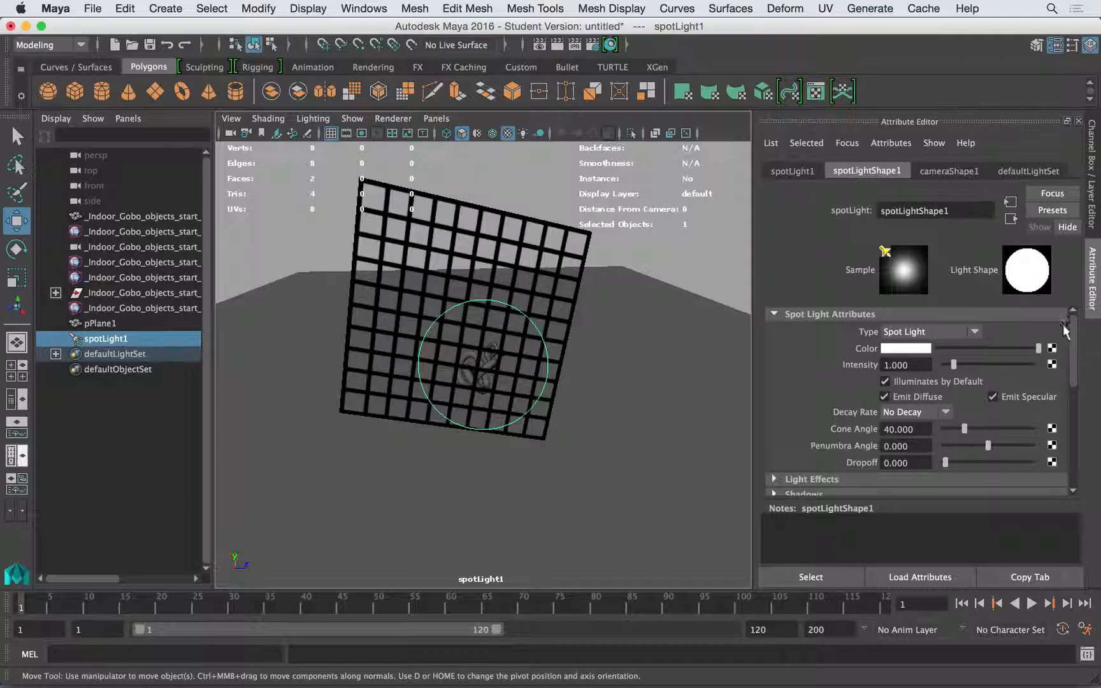
left_click(914, 351)
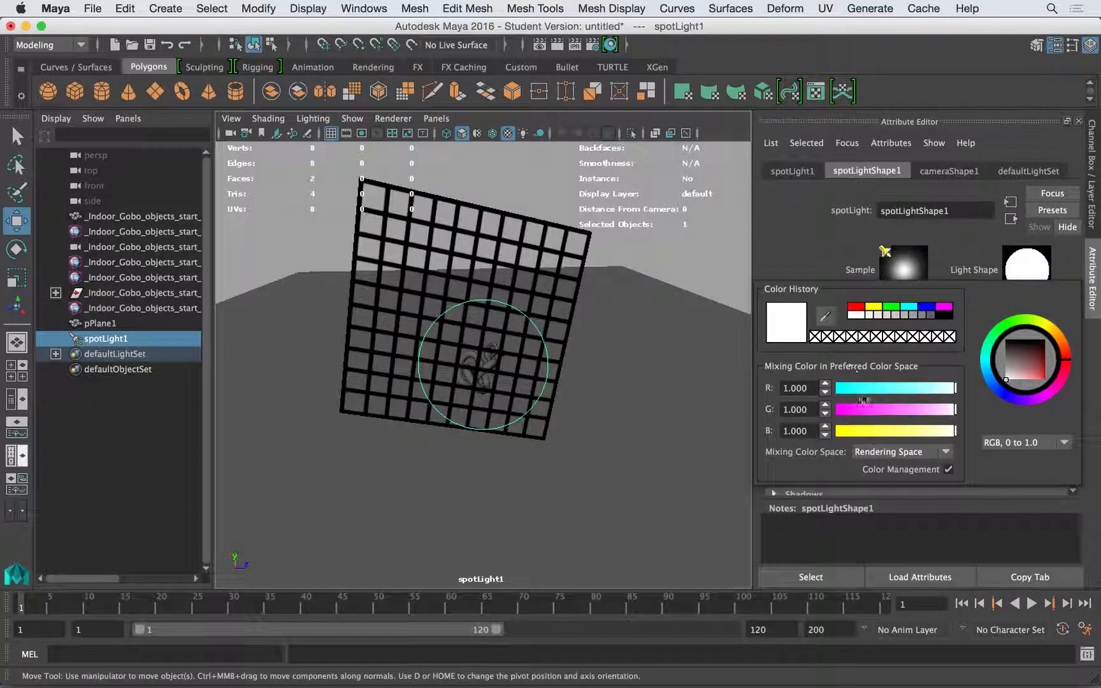
left_click_drag(954, 431, 944, 440)
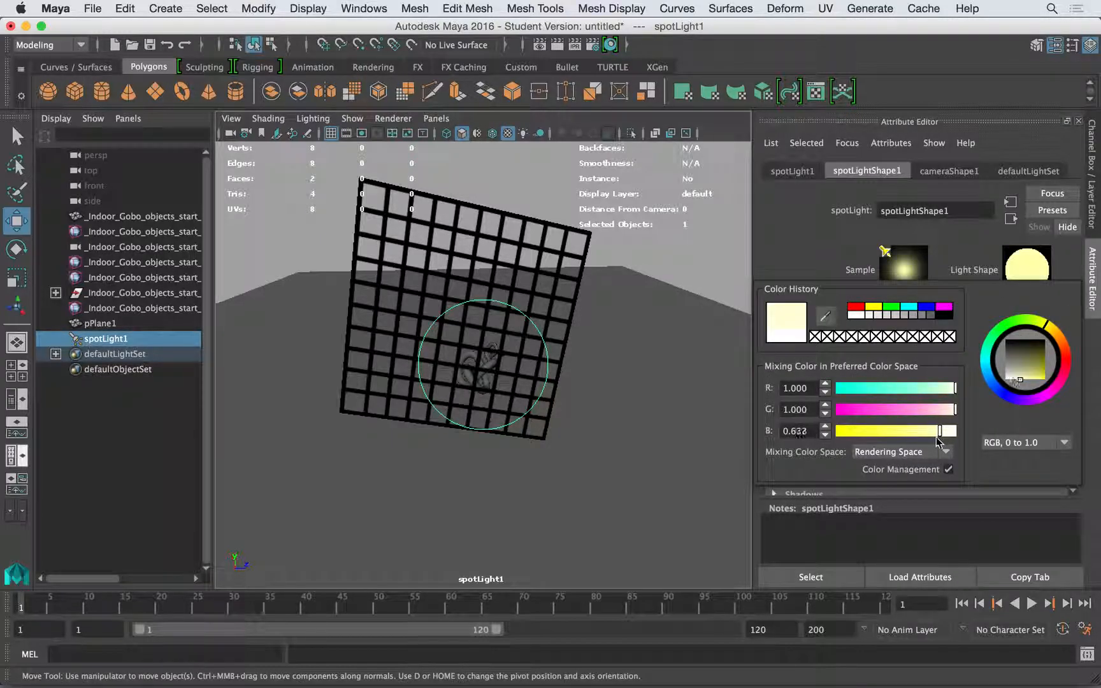
left_click(902, 415)
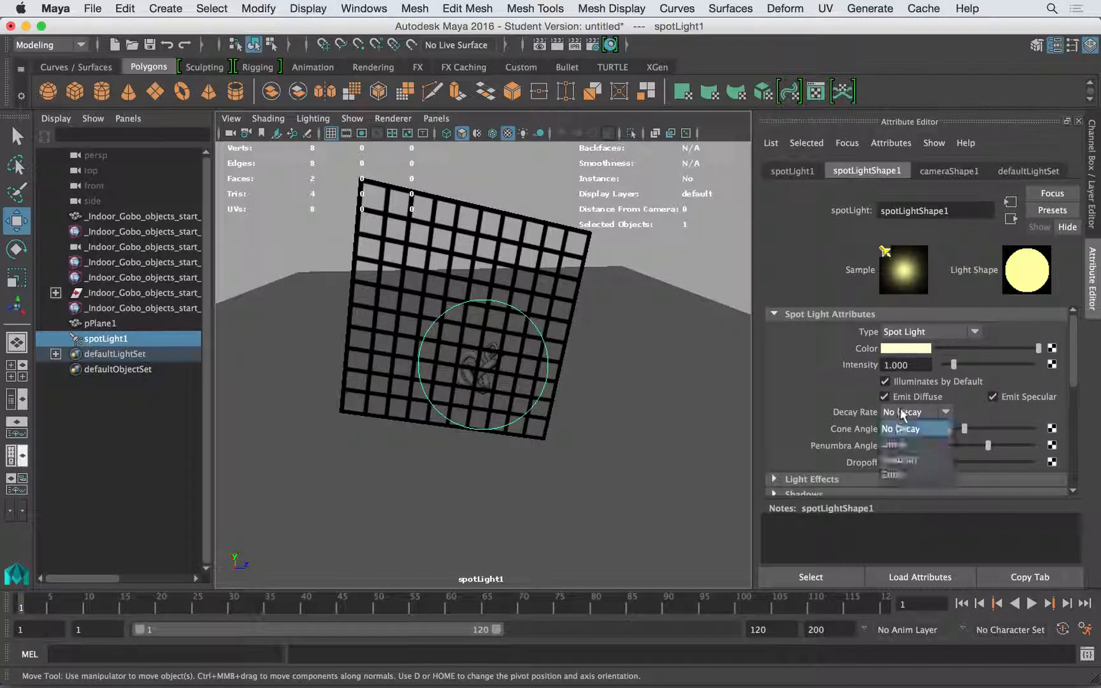
left_click(904, 446)
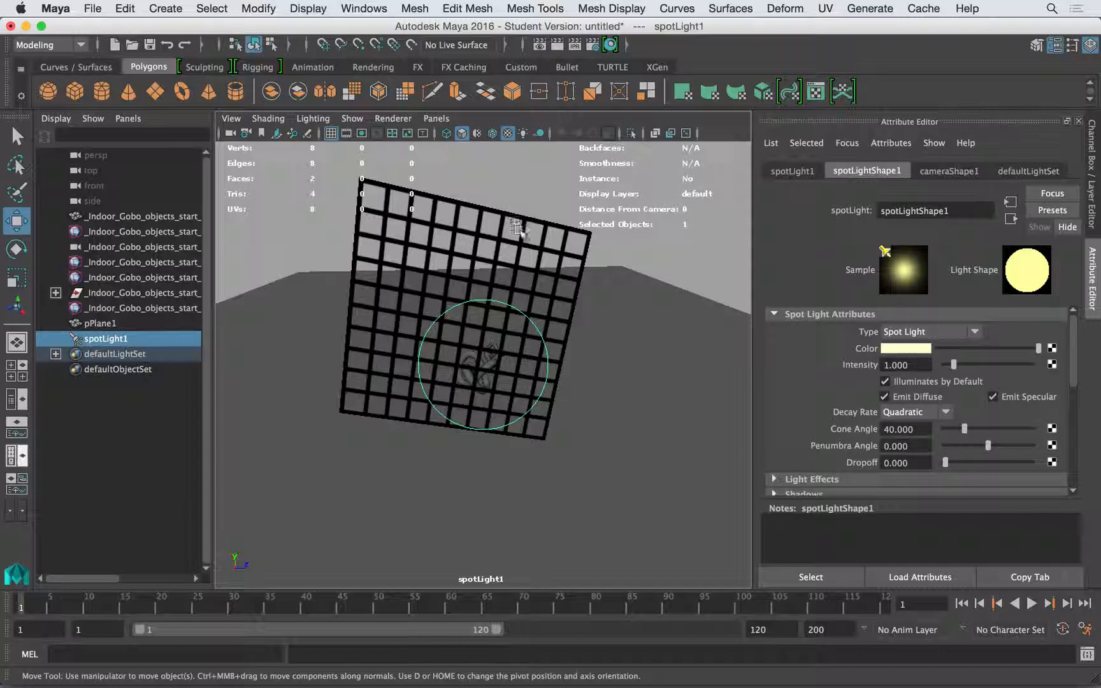
Light the viewport with all scene lights and set the spot light's intensity to 1000.
left_click(604, 262)
key("7")
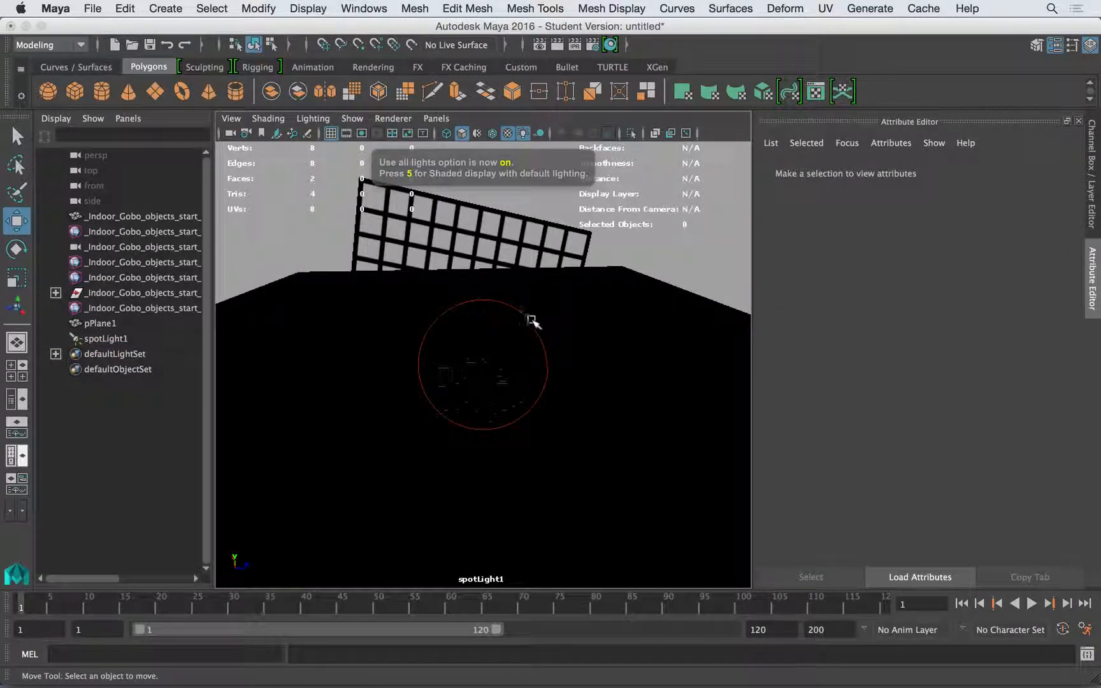
left_click(534, 323)
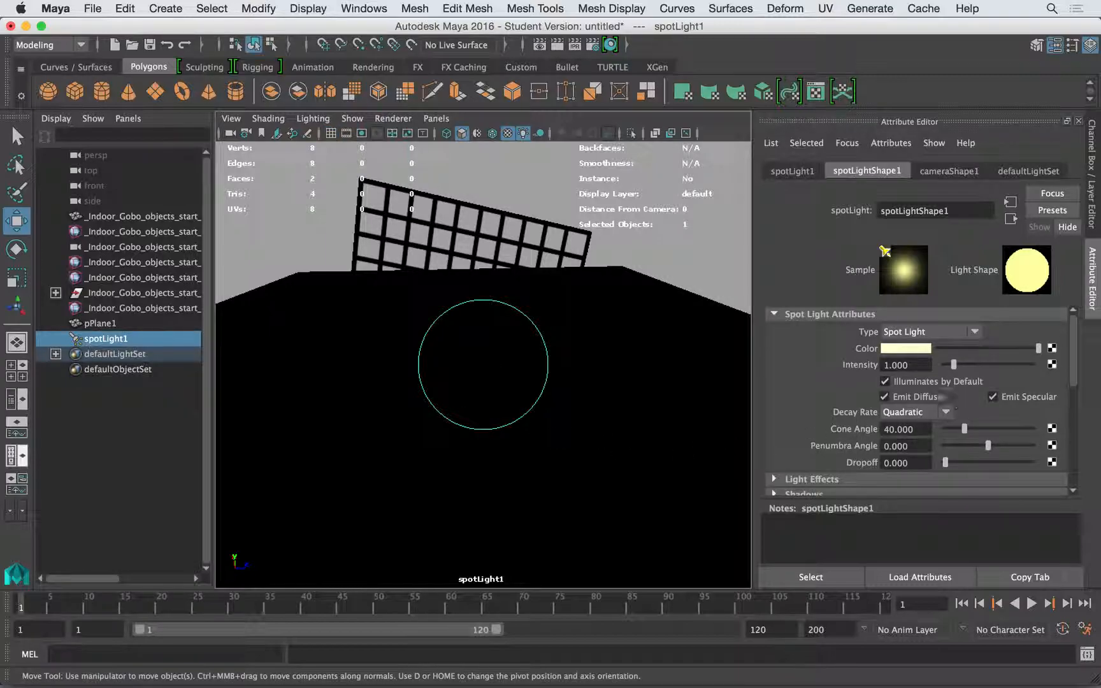
left_click_drag(906, 363, 865, 366)
type("100")
key("Return")
left_click_drag(915, 363, 849, 355)
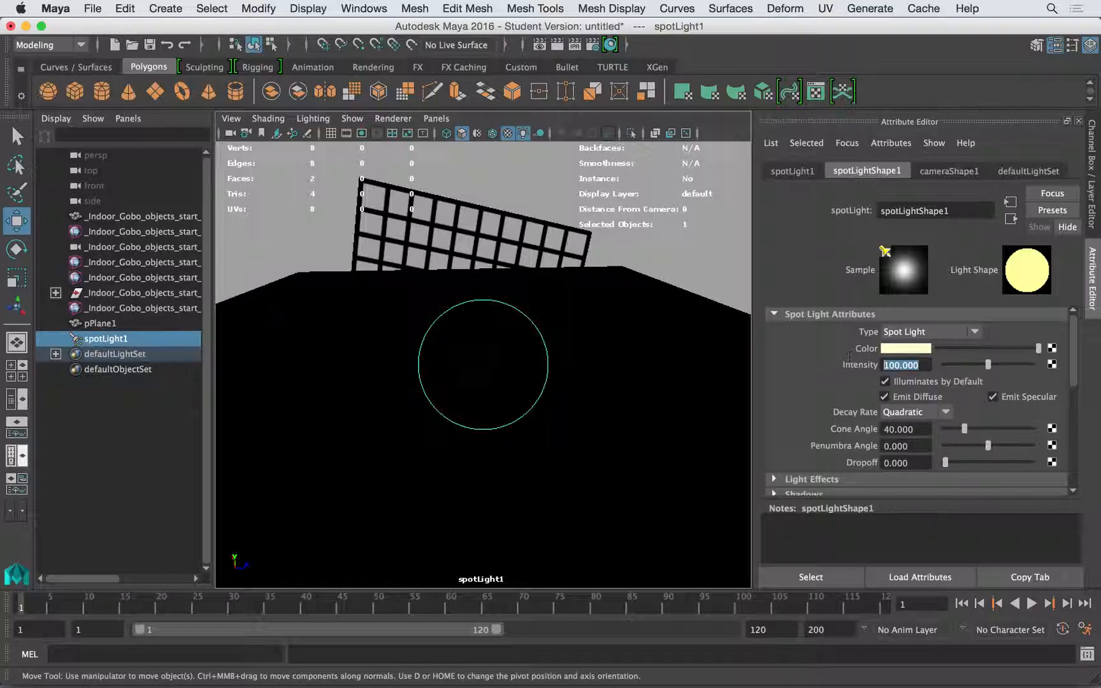
type("1000")
key("Return")
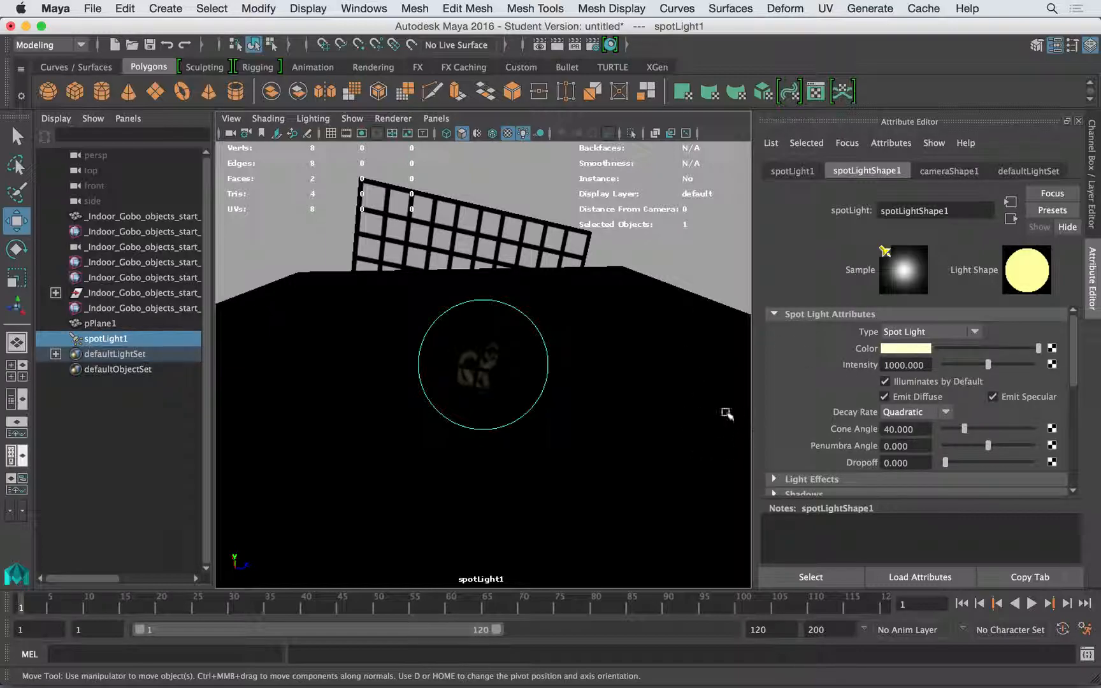
Set the spot light's cone angle to about 58.38, penumbra angle to about -9.1 and dropoff to 1.
left_click_drag(968, 430, 945, 466)
double_click(925, 462)
type("0.200")
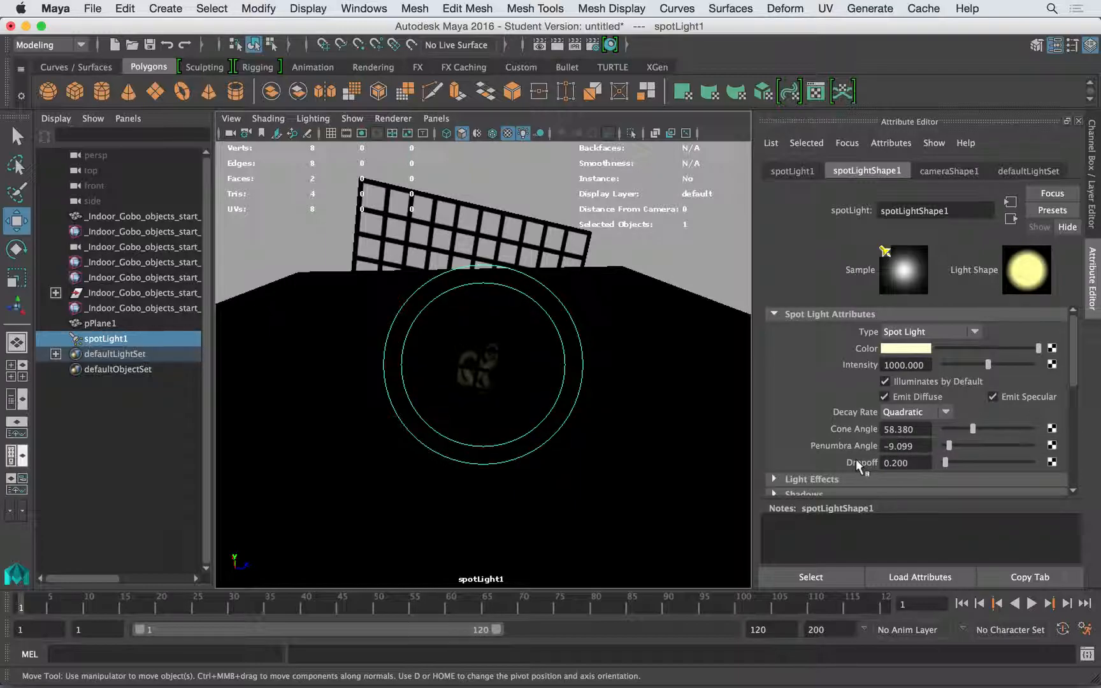
key("Return")
left_click_drag(945, 462, 861, 461)
type("1")
key("Return")
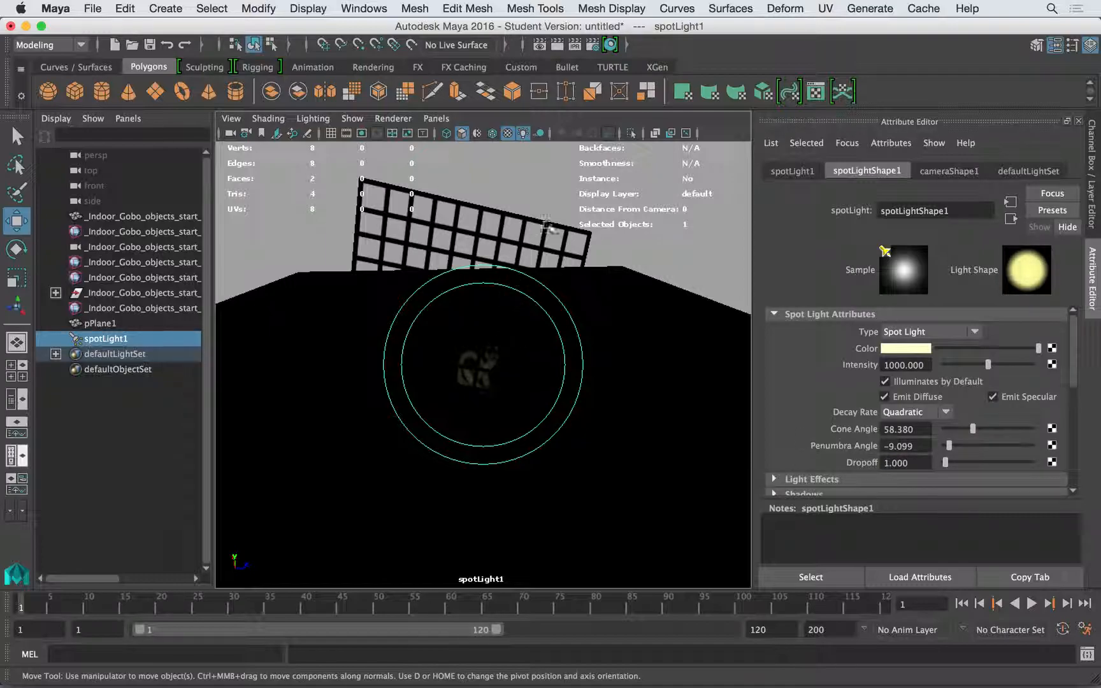
Switch the viewport to the persp camera and set the spot light's intensity to 3000.
left_click(550, 202)
left_click(393, 119)
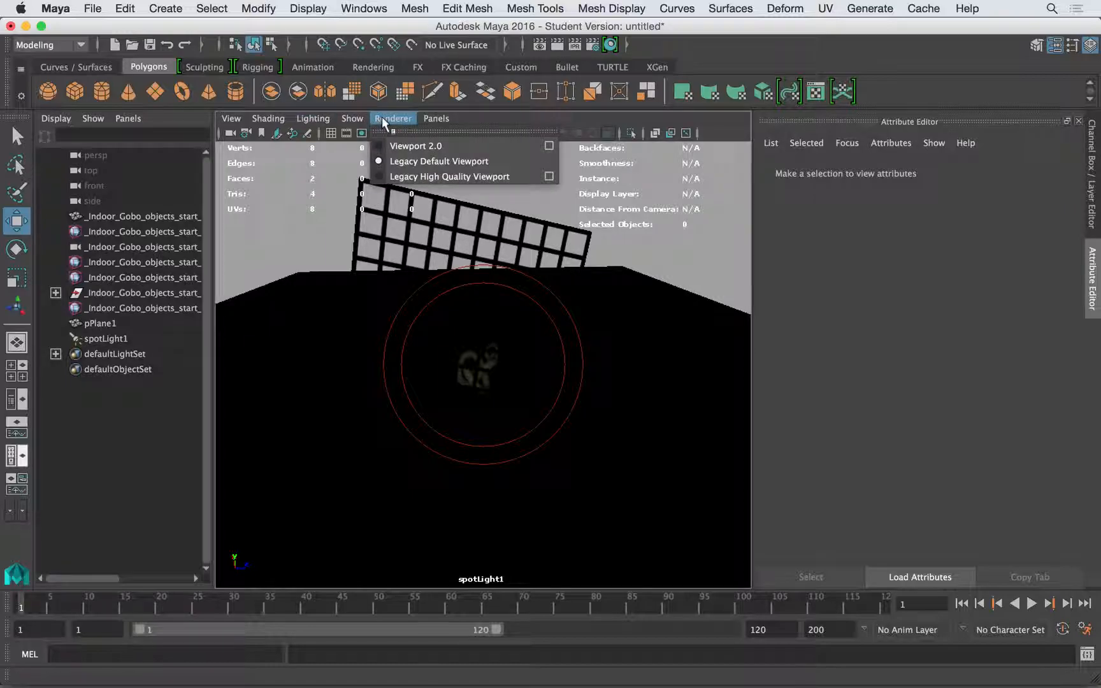
mouse_move(460, 134)
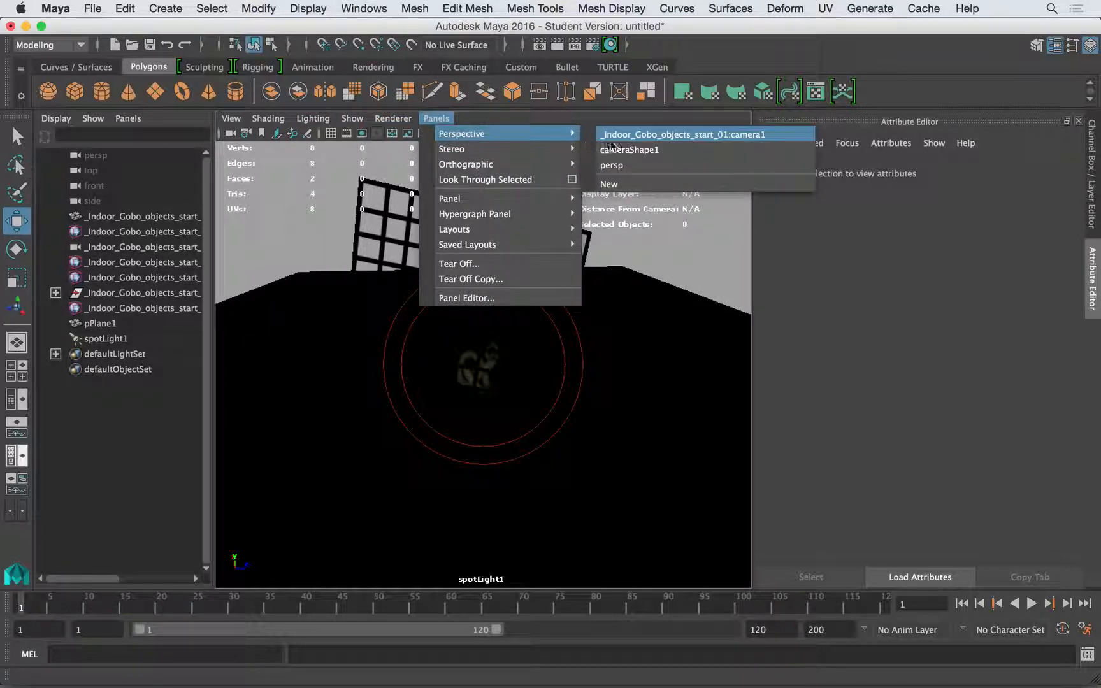
left_click(629, 169)
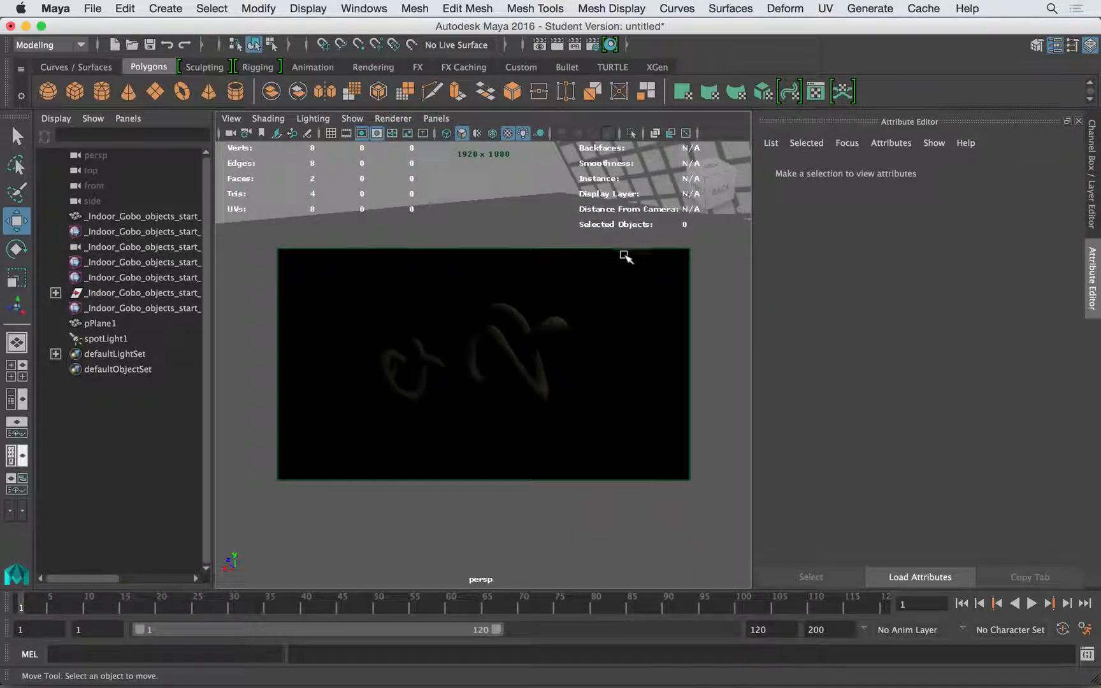
left_click(109, 338)
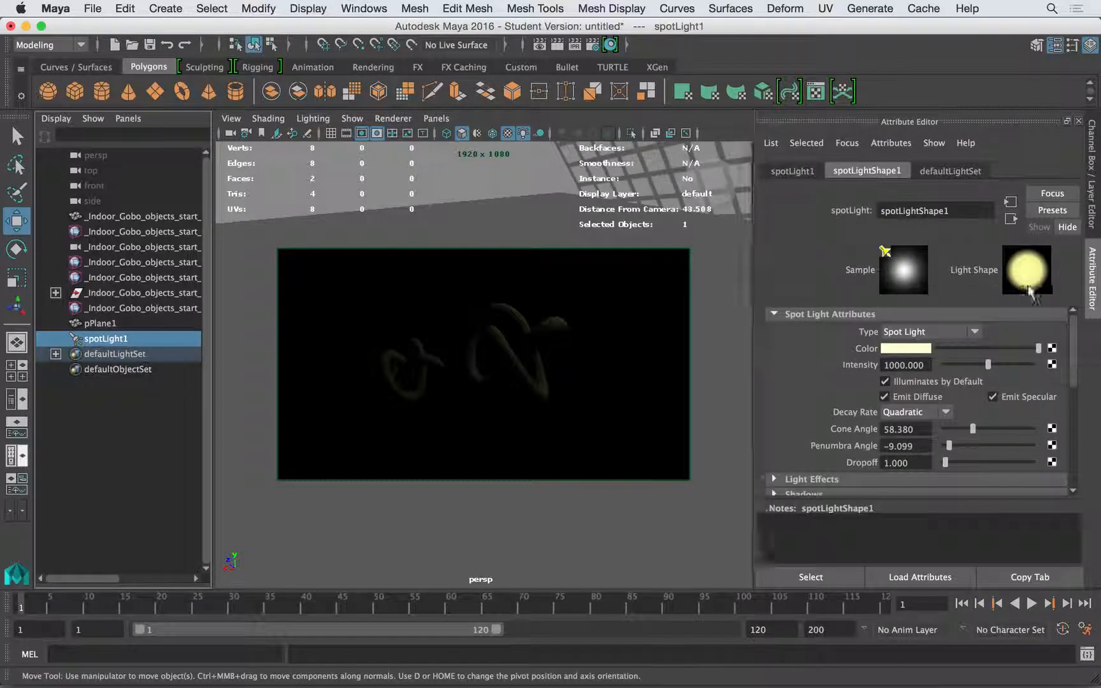
double_click(913, 364)
type("3000")
key("Return")
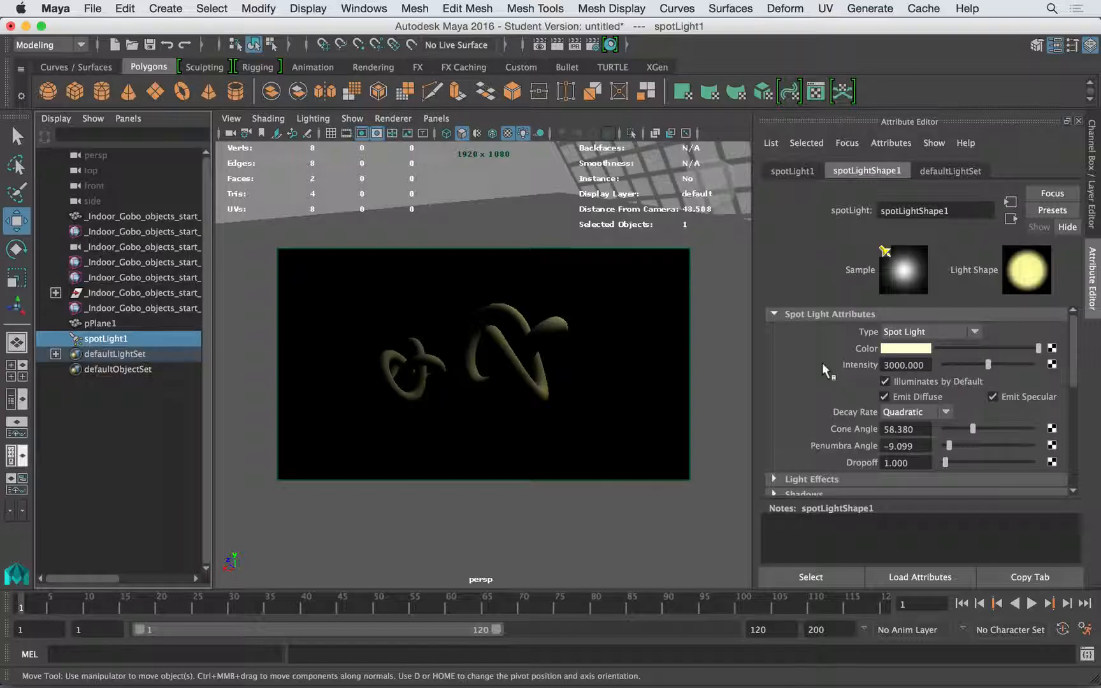
Lighten the spot light's color to a near-white yellow and set its intensity to 5000.
left_click(925, 349)
left_click_drag(964, 441, 958, 439)
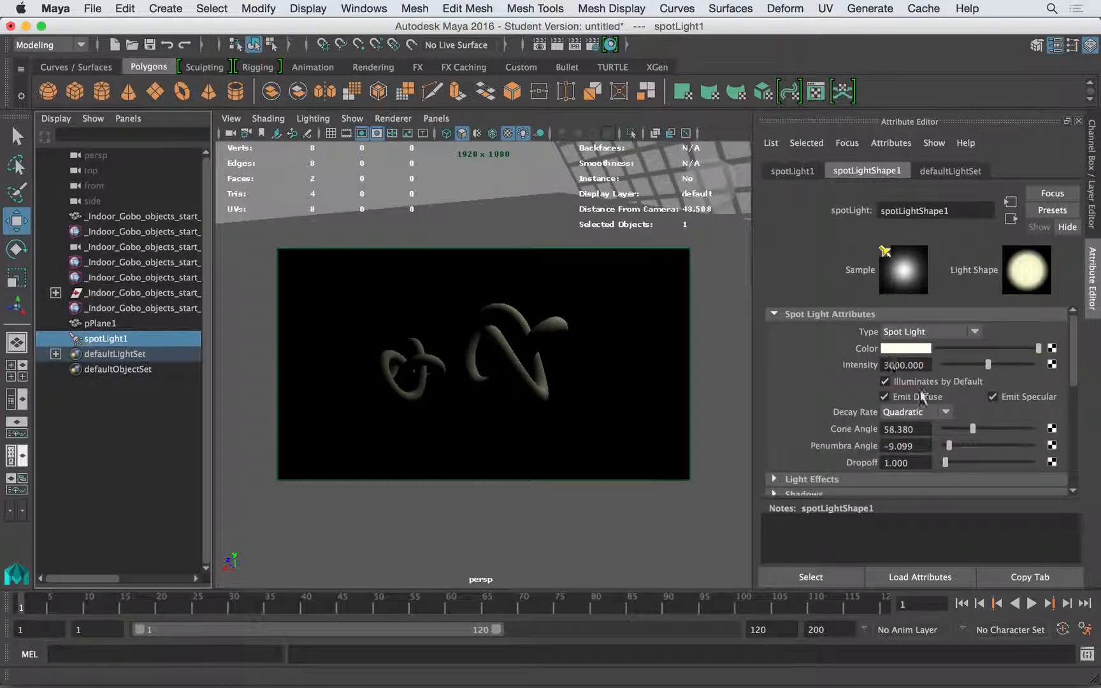
double_click(904, 365)
type("5000")
key("Return")
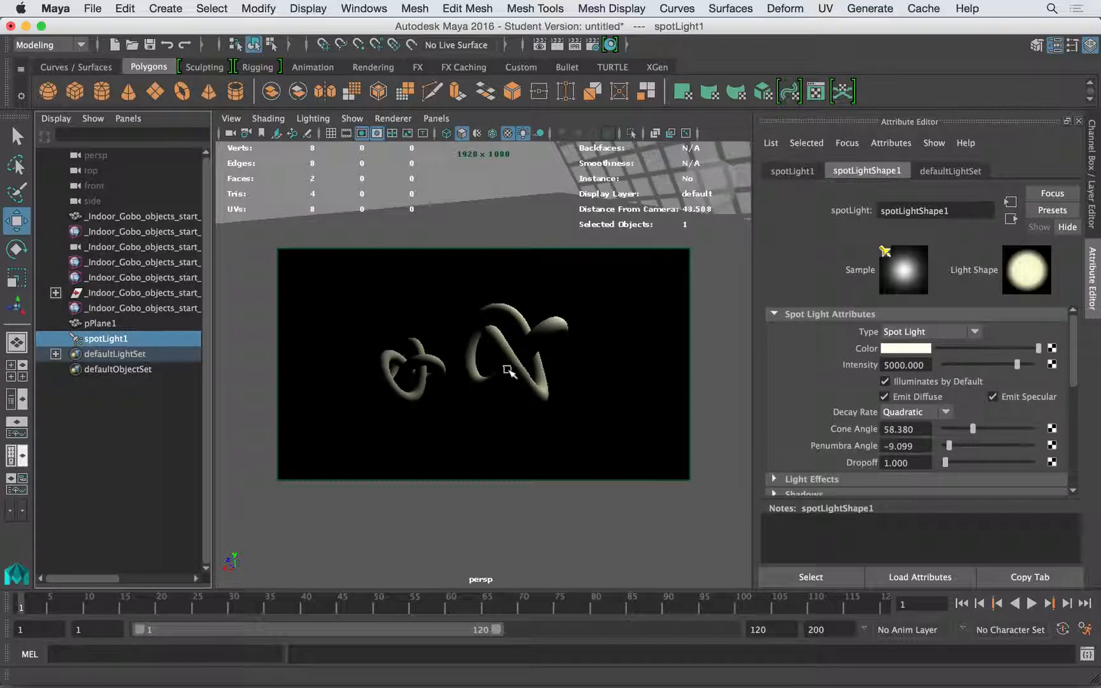
Render the persp view with mental ray to check the grid shadows on the floor.
left_click(539, 45)
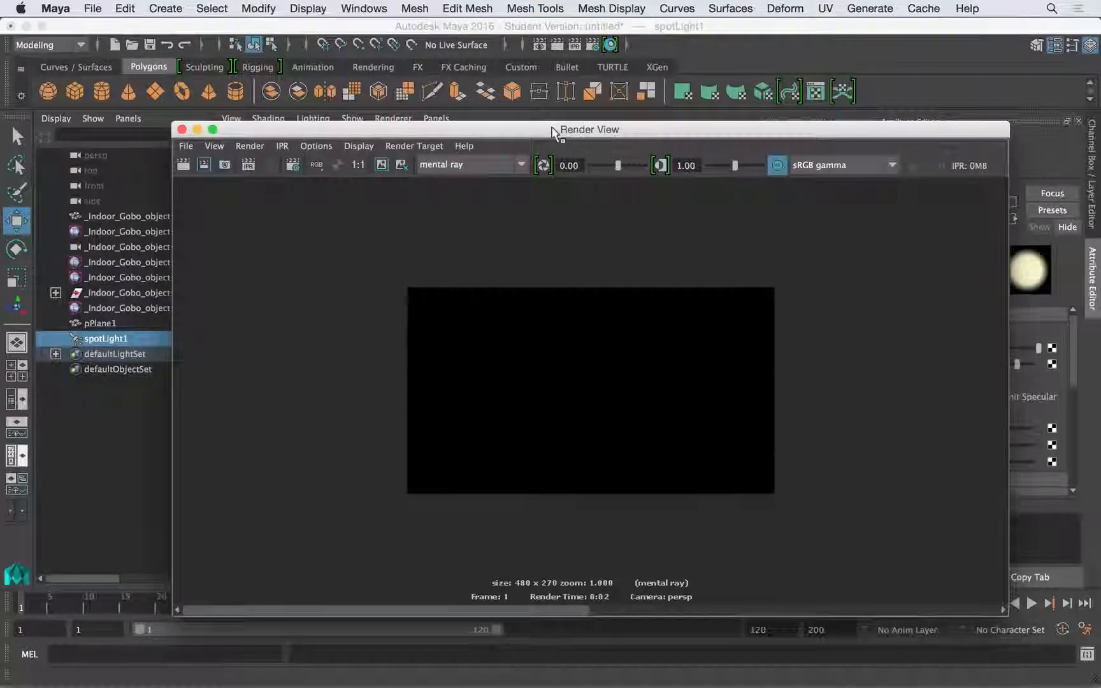
left_click_drag(554, 131, 485, 86)
left_click(114, 121)
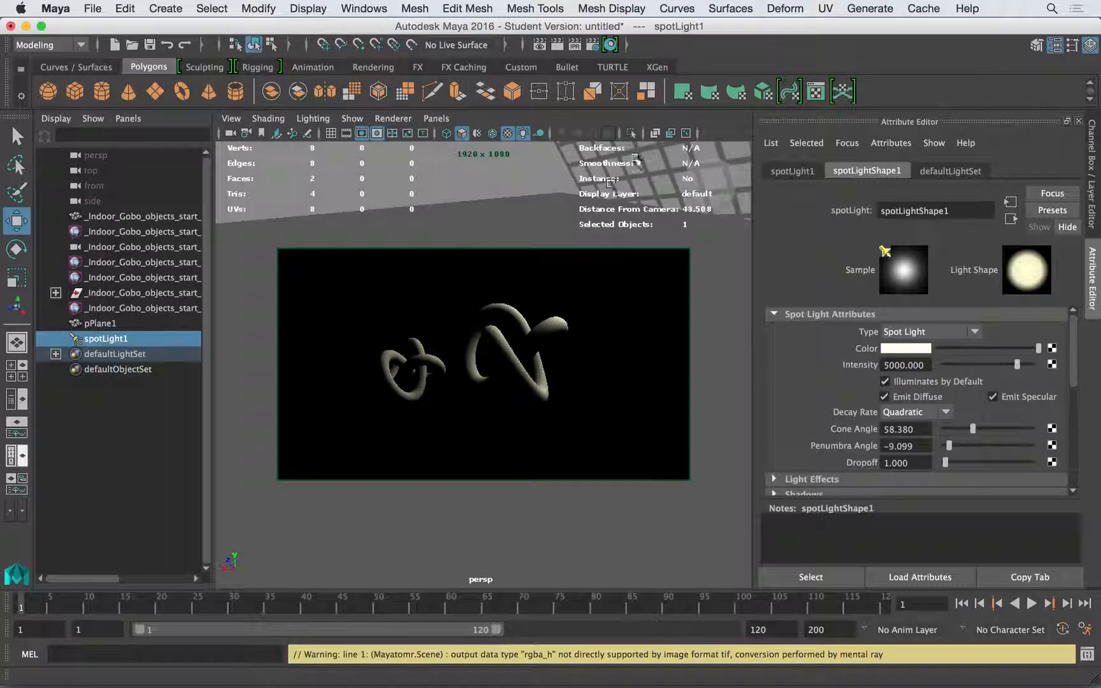
Scale the gobo grid plane up slightly and restore the bookmarked camera view of the knots.
left_click(634, 158)
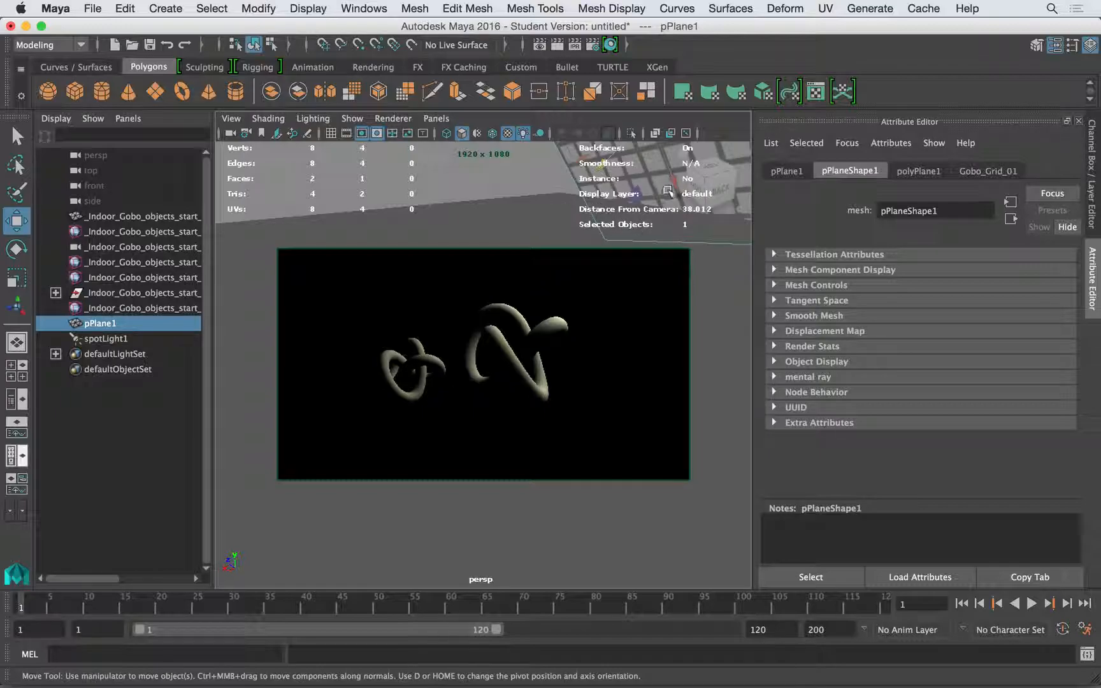
right_click_drag(669, 181, 570, 253, "alt")
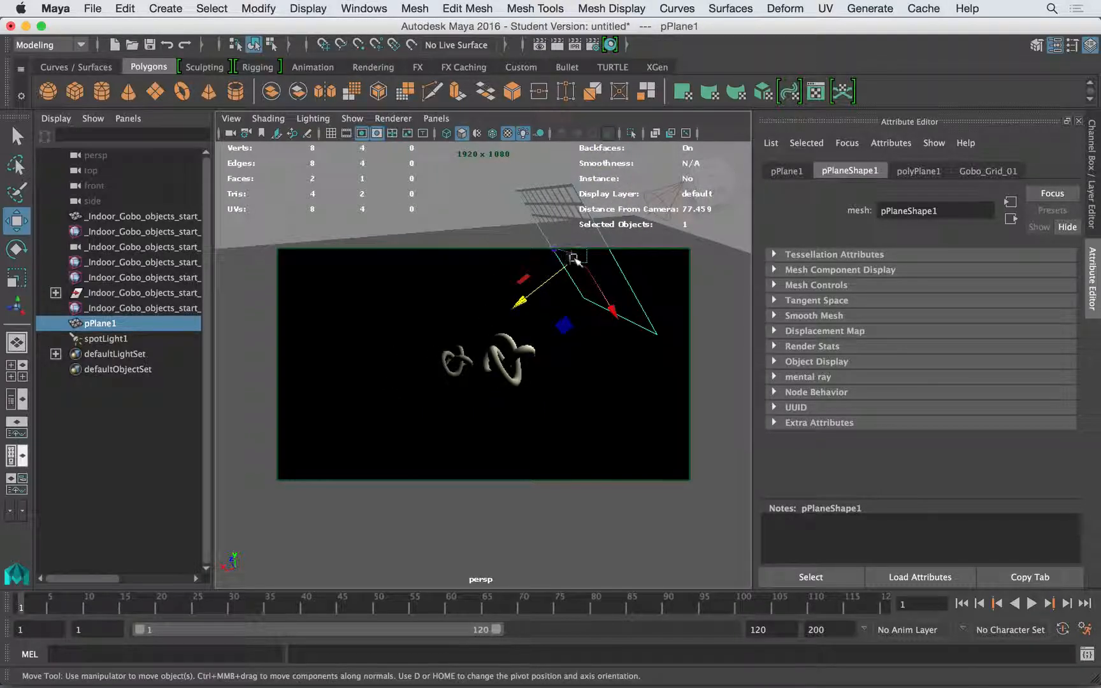
key("r")
mouse_move(581, 256)
left_mouse_down()
mouse_move(618, 248)
mouse_move(596, 260)
left_mouse_up()
key("w")
left_click(231, 118)
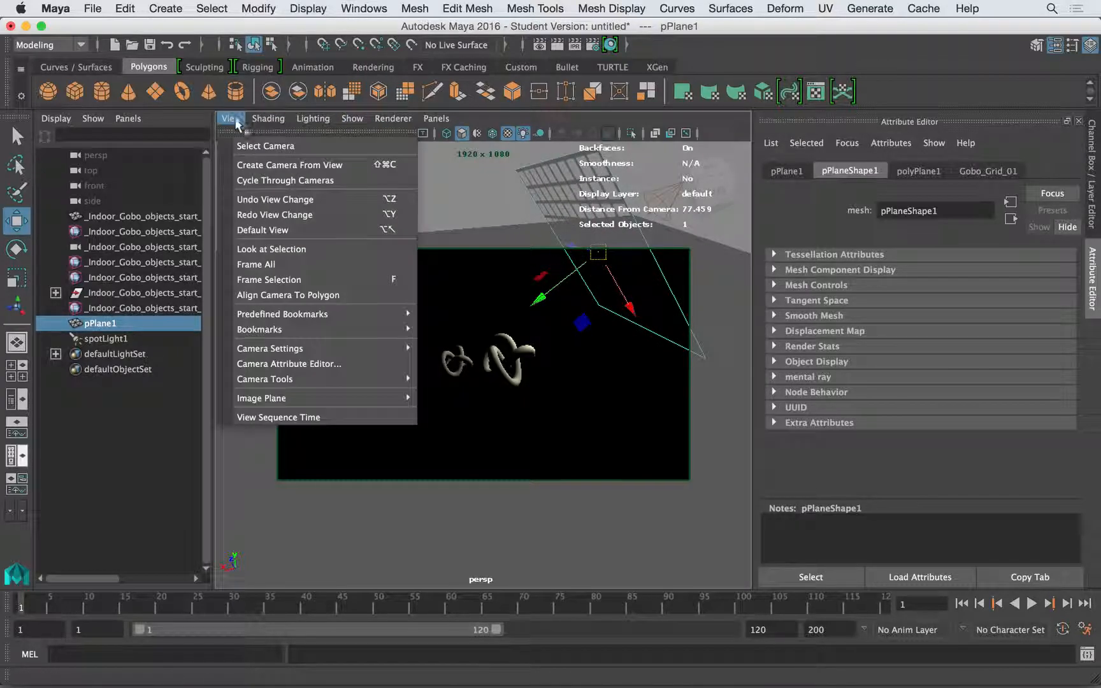
mouse_move(286, 331)
left_click(509, 330)
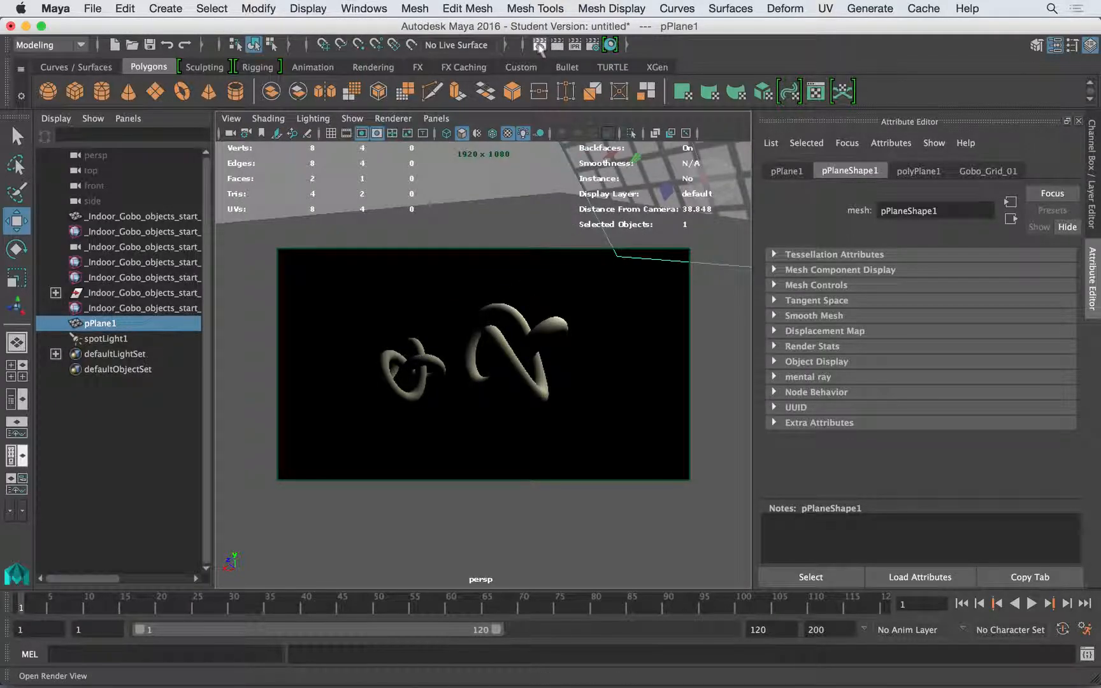
Re-render the knots with the enlarged grid plane, inspect the shadows and close the render window.
left_click(539, 45)
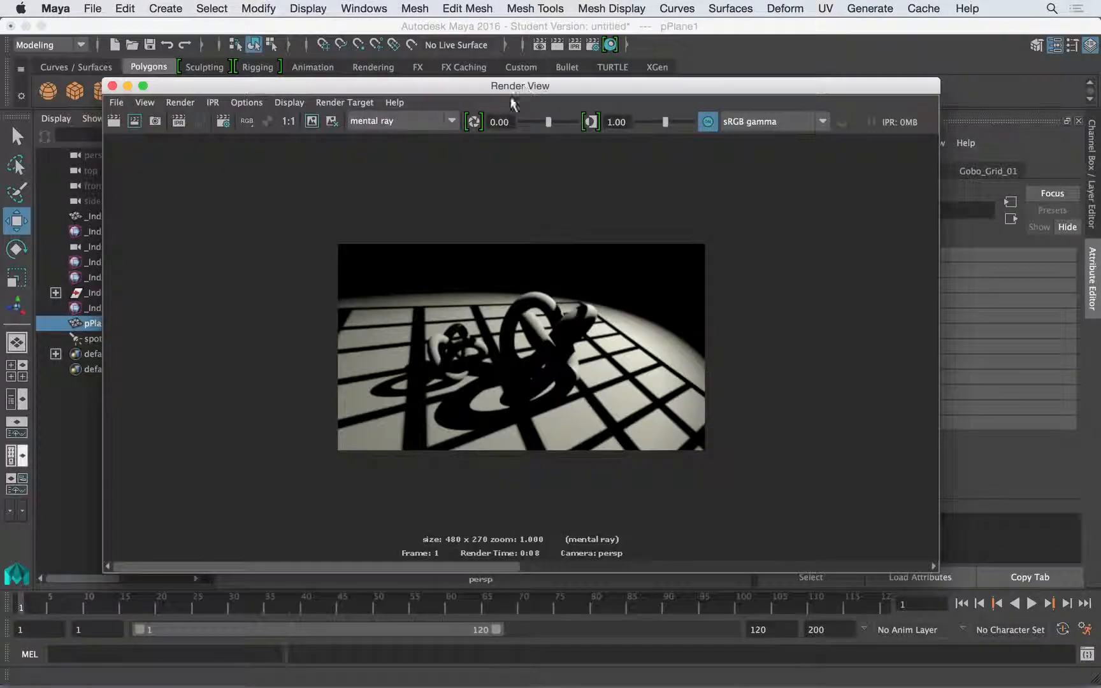
left_click(114, 122)
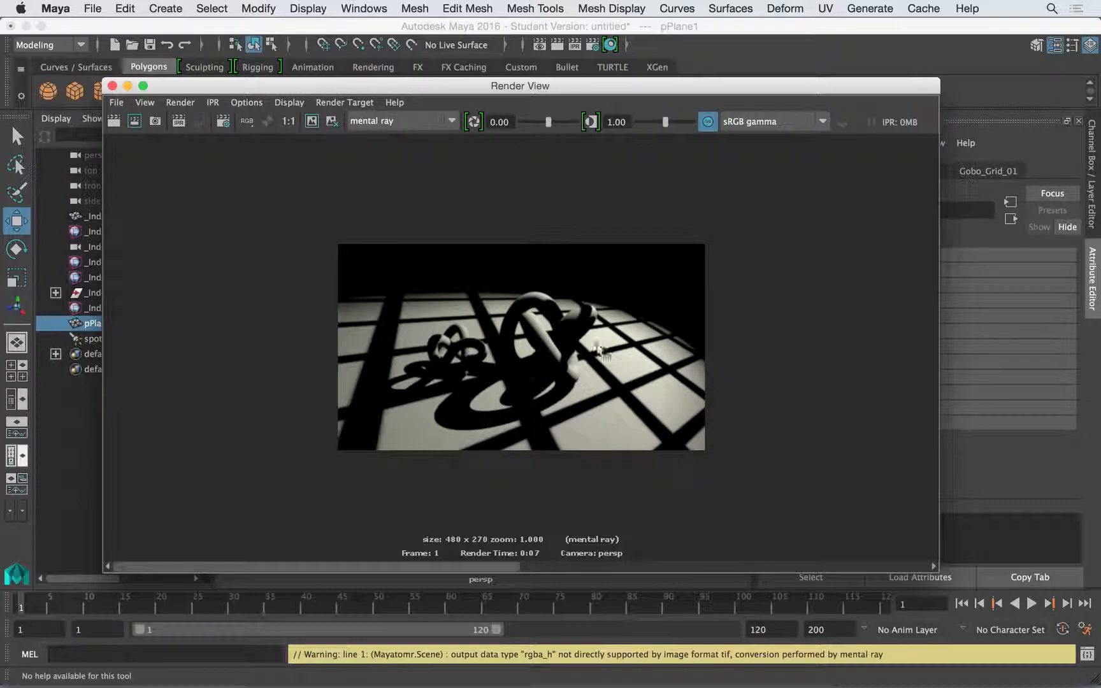
left_click(111, 86)
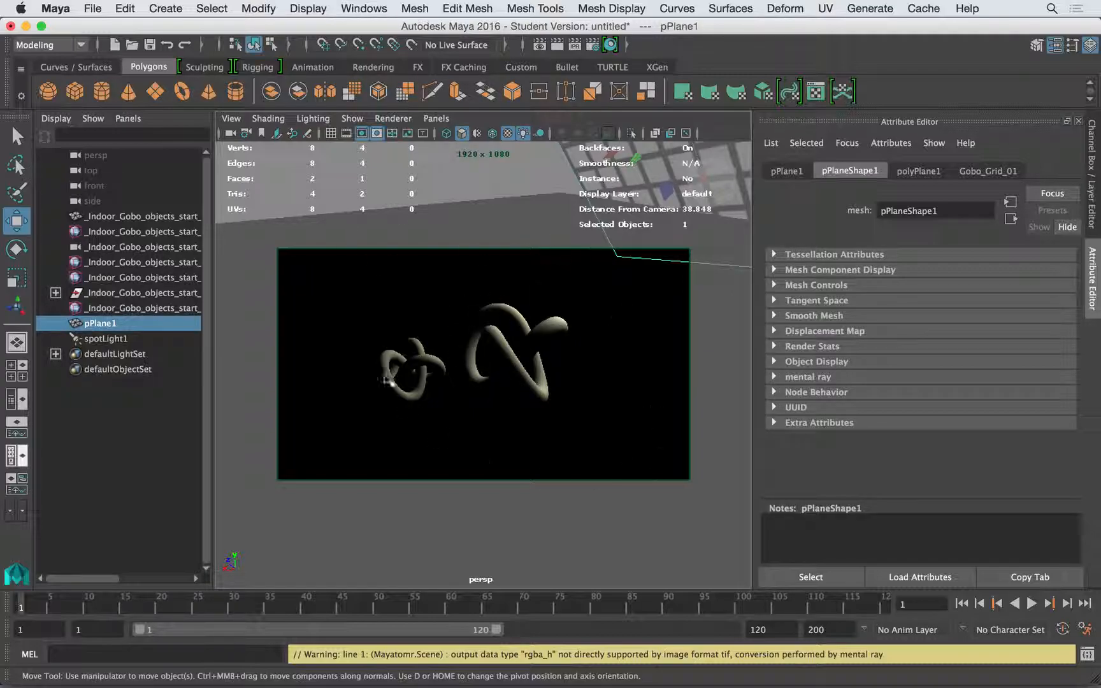
Return the viewport to textured shading with default lighting and select the larger knot.
left_click(612, 373)
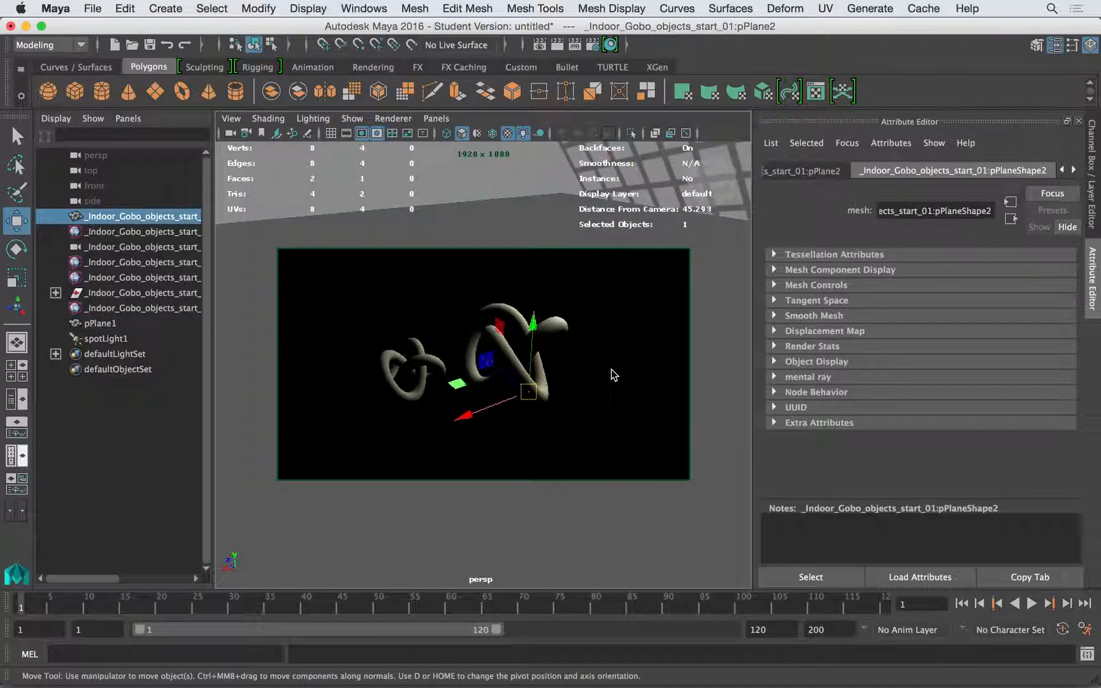
key("5")
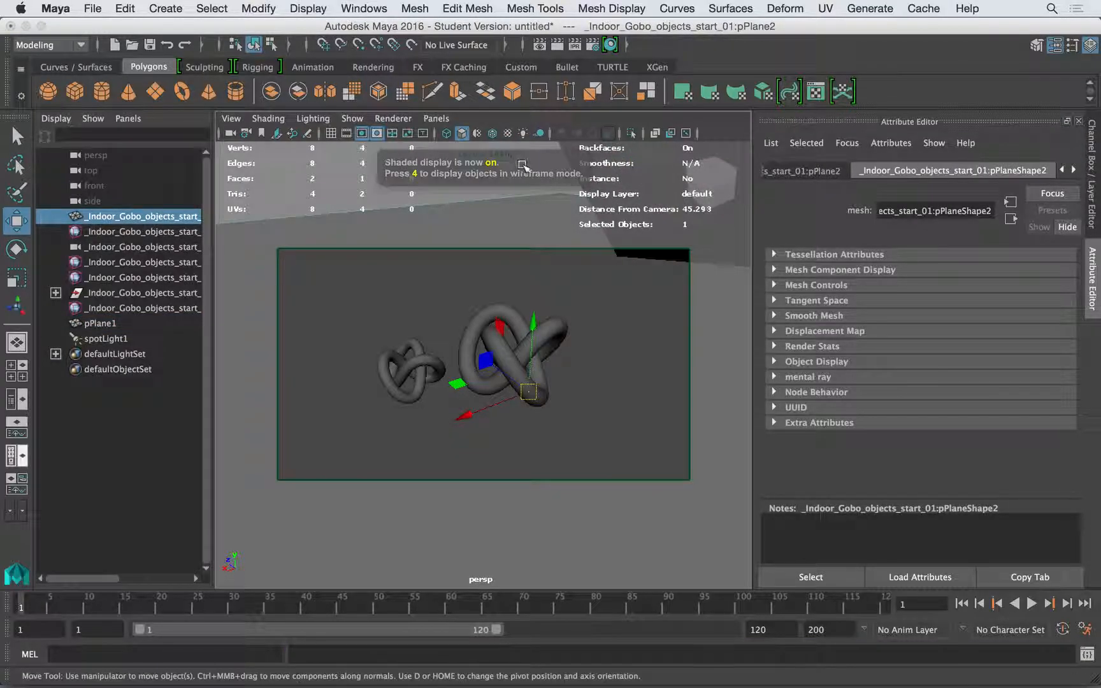
key("6")
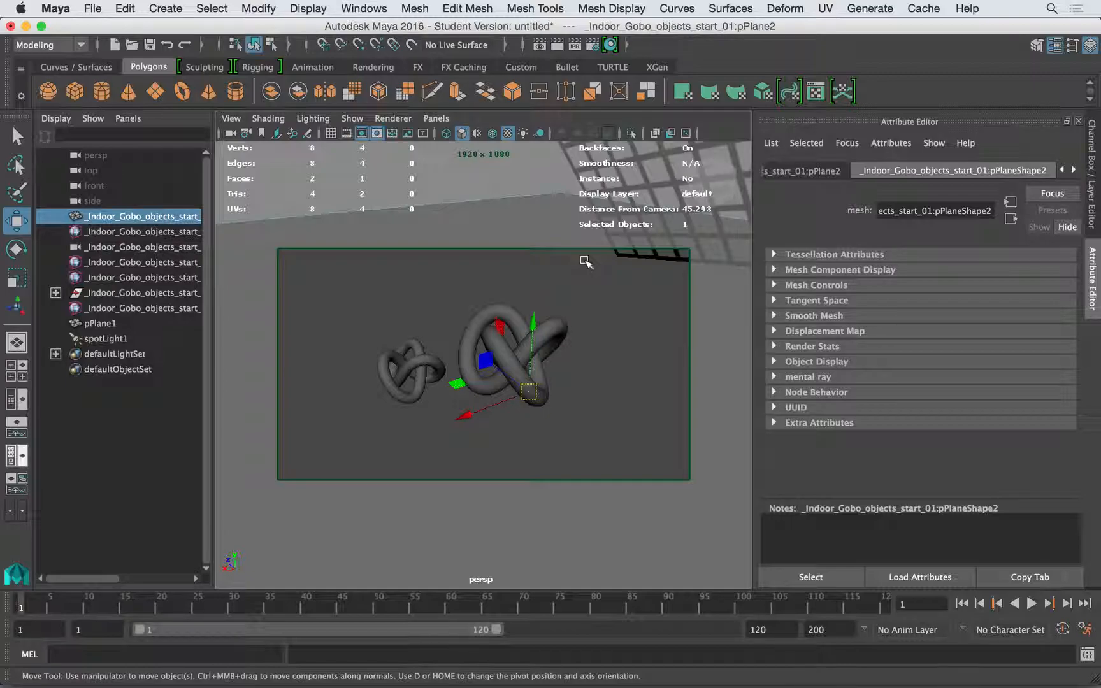
left_click(502, 309)
Open the mental ray quality render settings and collapse the Sampling, Filtering, Trace Depth and Legacy Options sections.
left_click(591, 44)
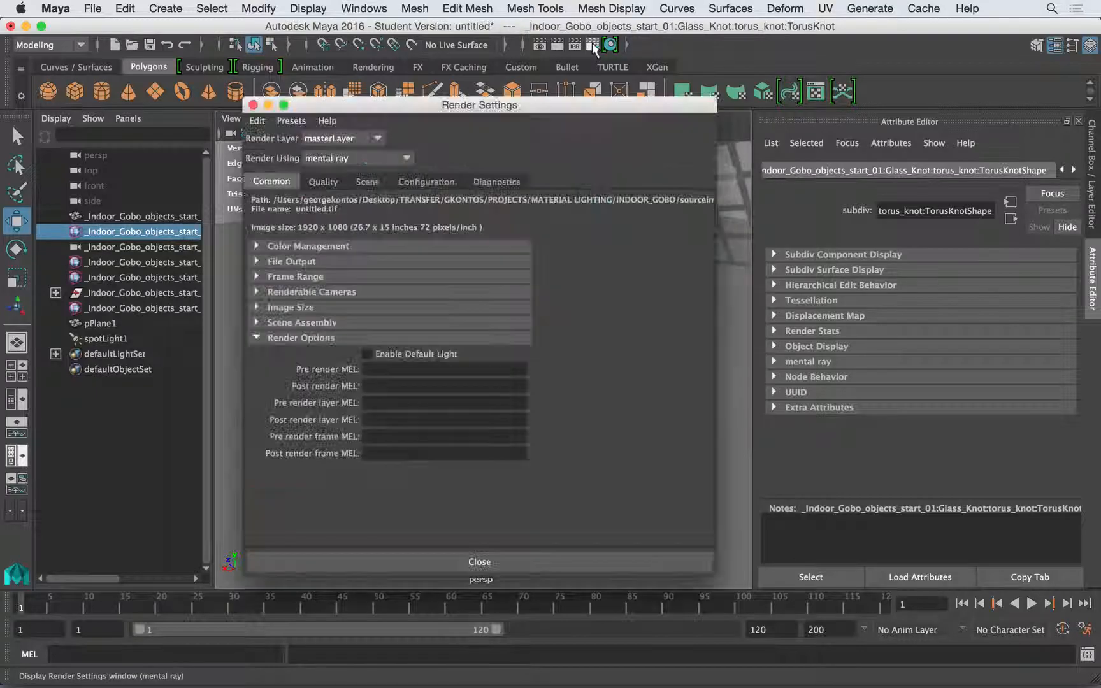
left_click(318, 337)
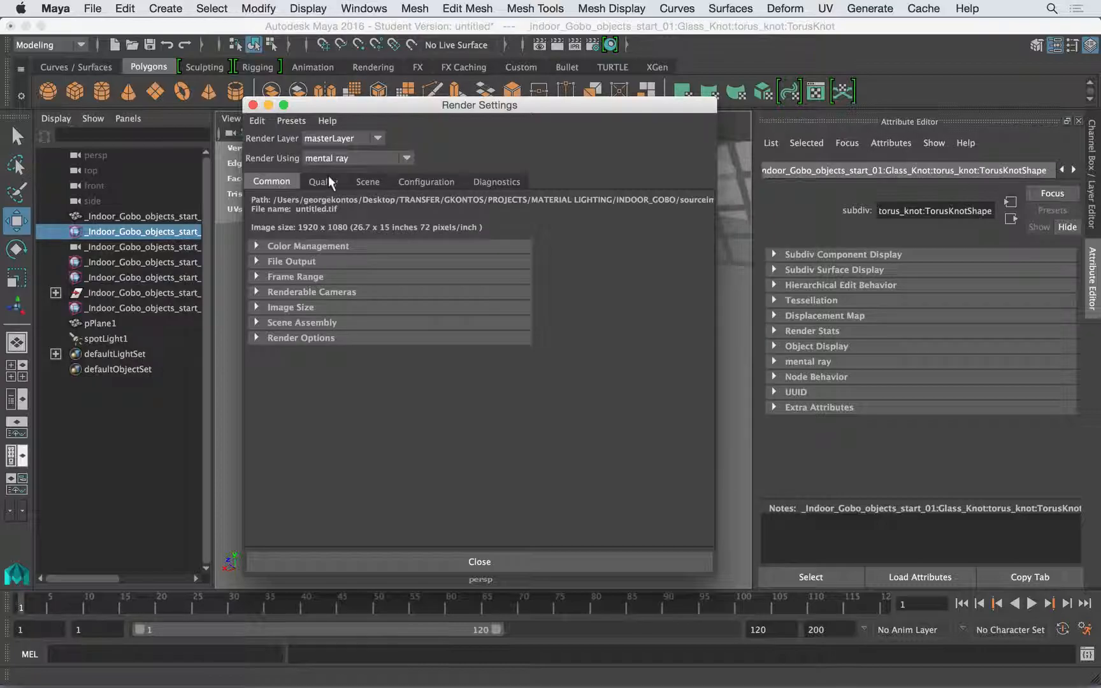
left_click_drag(341, 105, 395, 97)
left_click(379, 174)
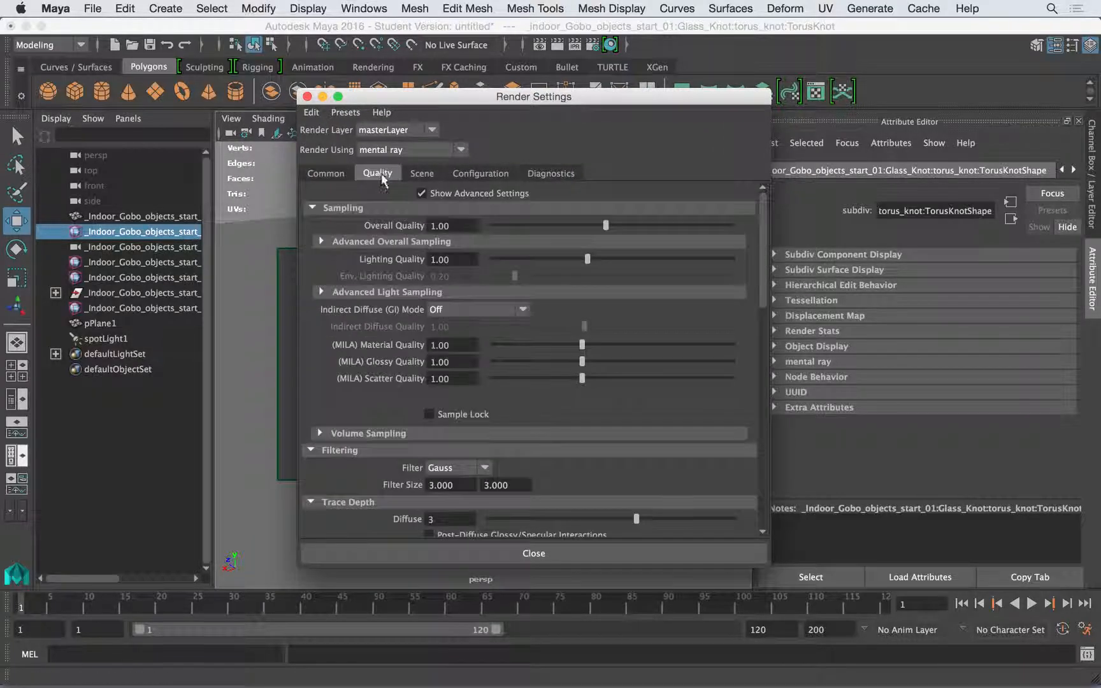
left_click(379, 209)
left_click(342, 224)
left_click(342, 241)
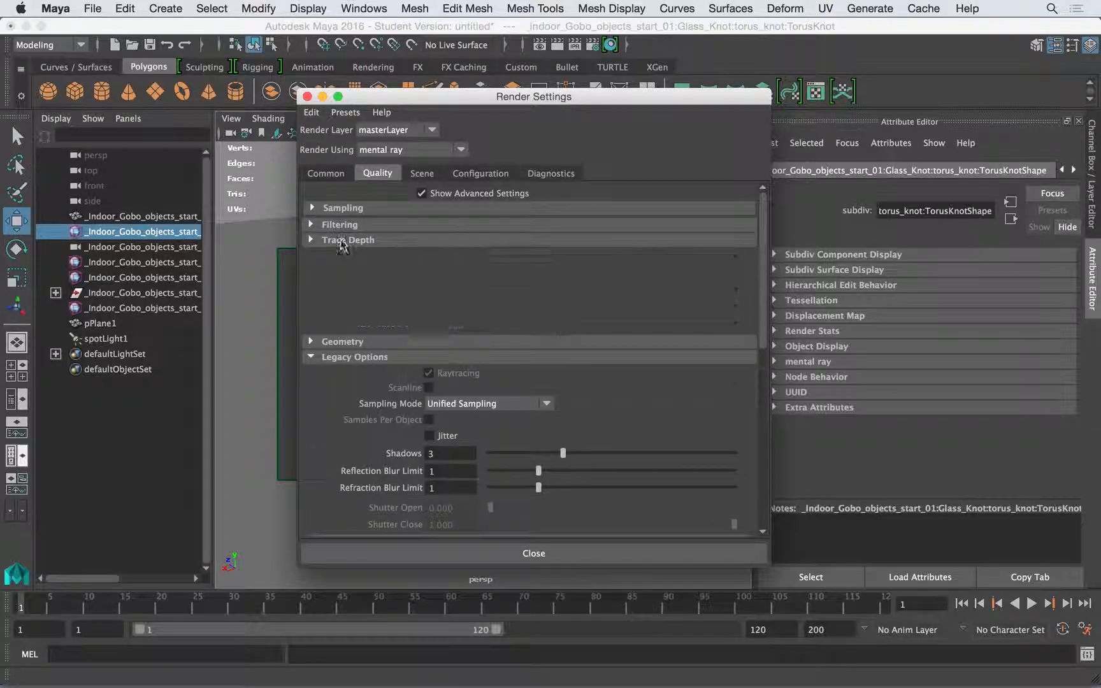
left_click(344, 270)
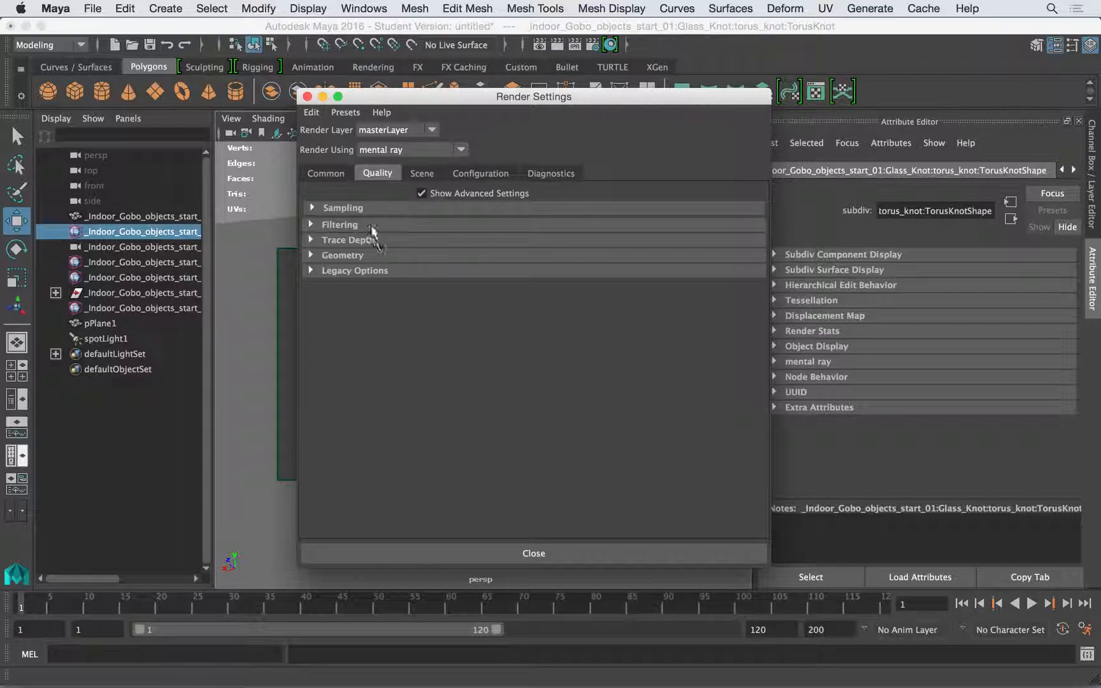
Review the Filtering, Trace Depth and Geometry quality settings and collapse them again.
left_click(341, 256)
left_click(345, 240)
left_click(346, 224)
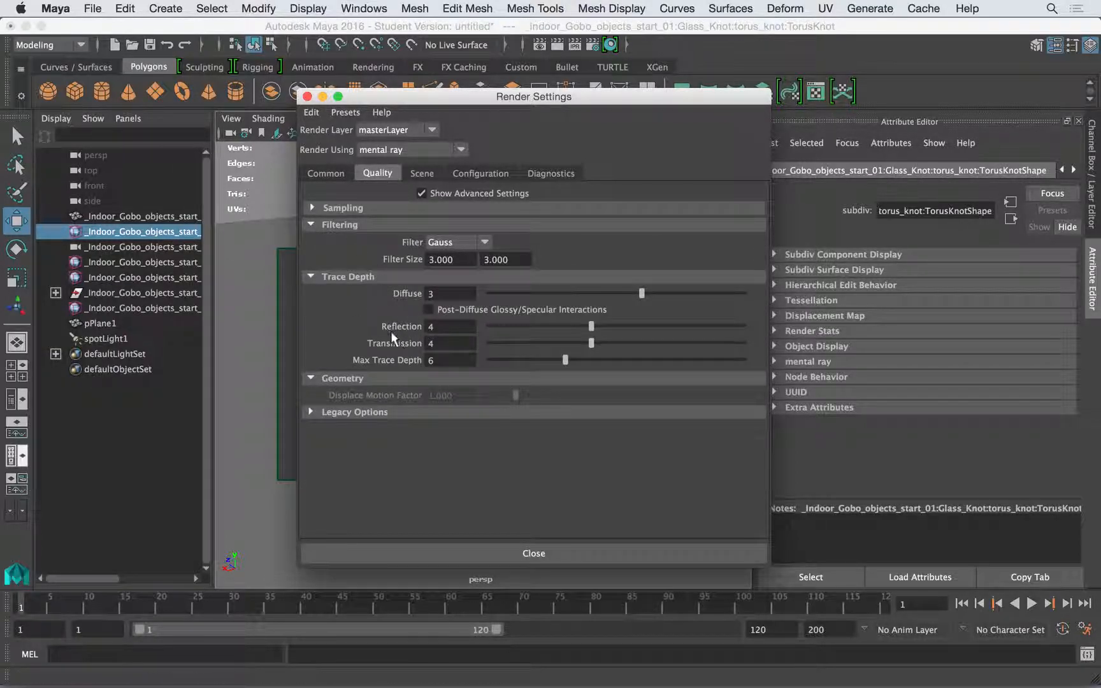
left_click(347, 277)
left_click(333, 227)
left_click(330, 255)
Enable Final Gathering in the legacy quality options and bring up the Render View.
left_click(330, 270)
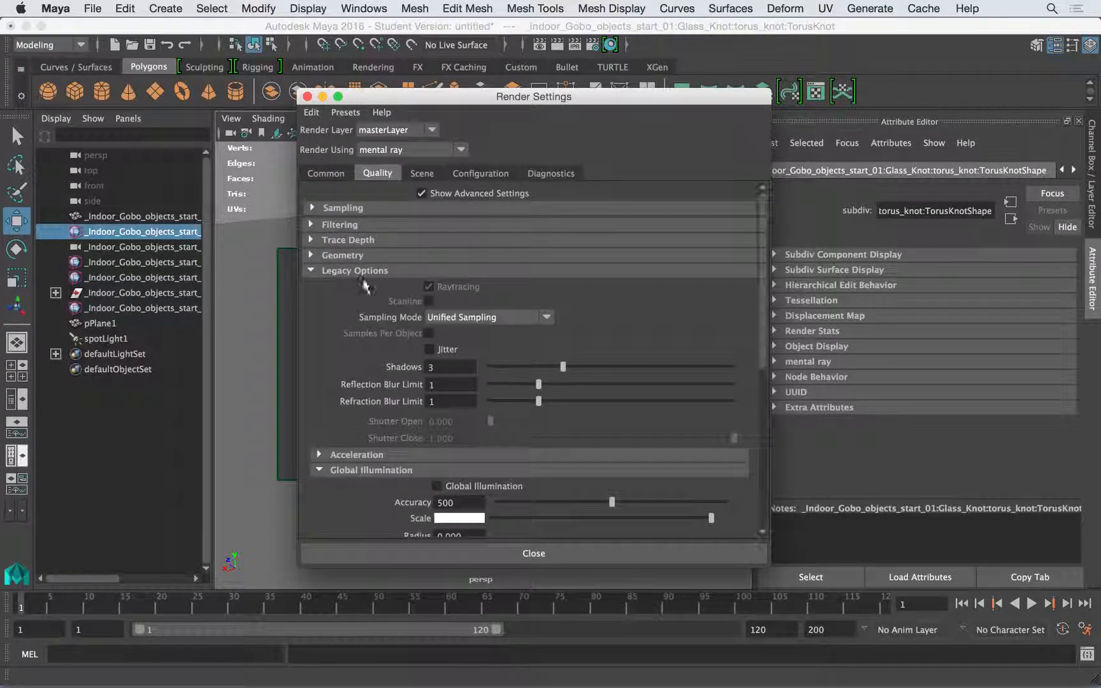
left_click_drag(768, 285, 761, 347)
left_click(351, 345)
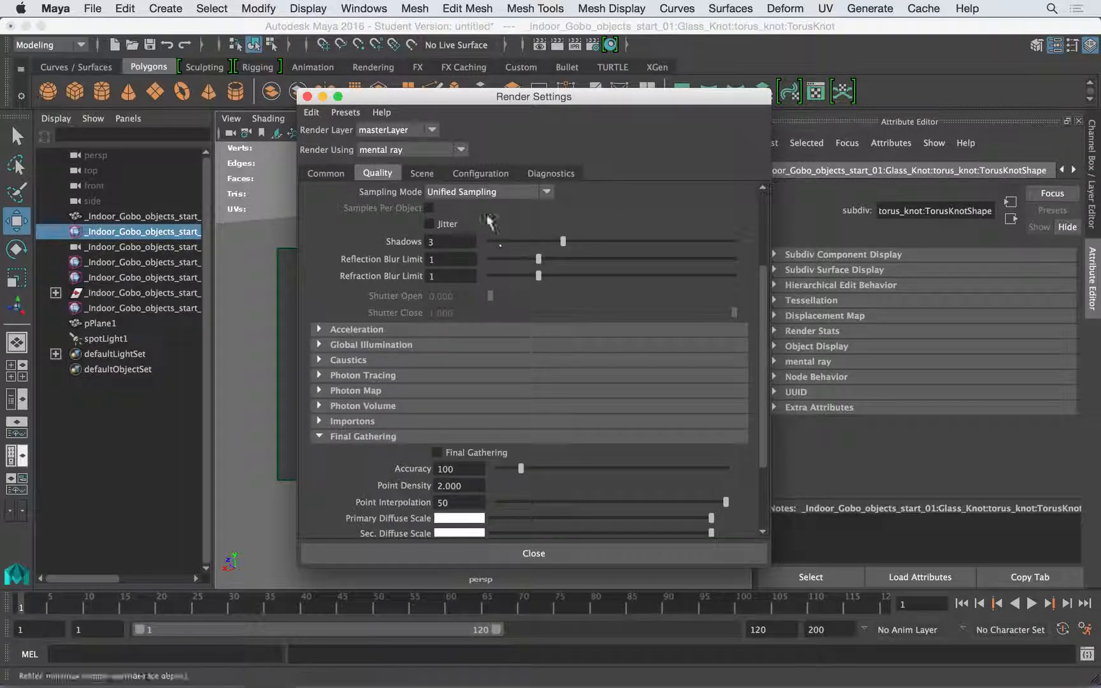
left_click_drag(760, 280, 760, 331)
left_click(437, 350)
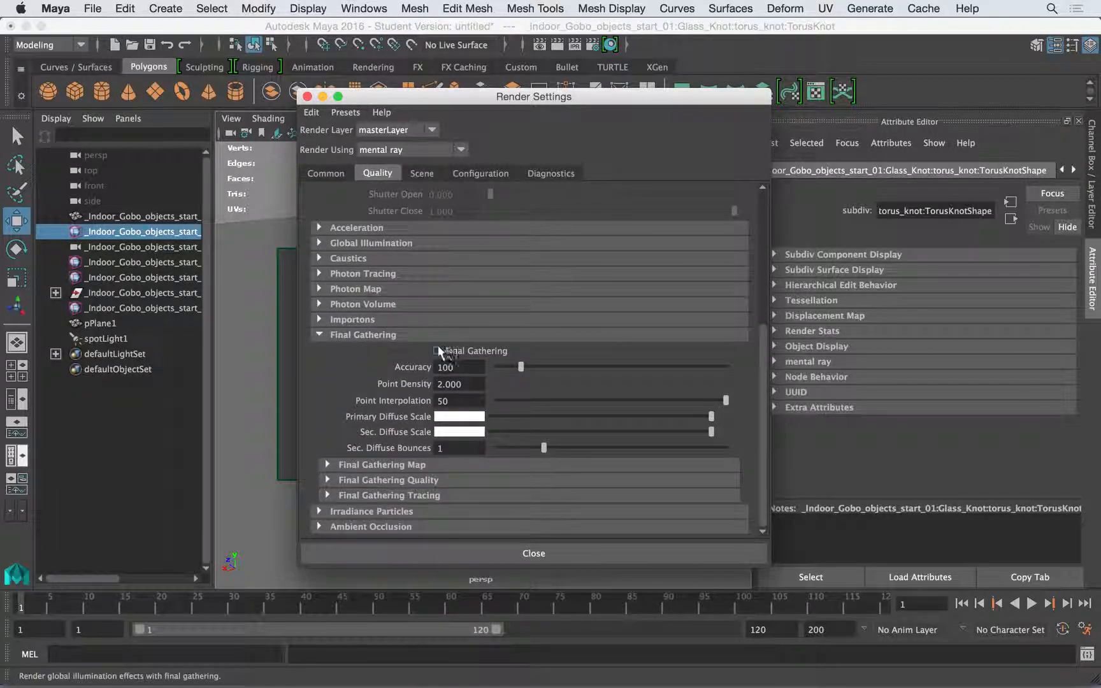
left_click(539, 45)
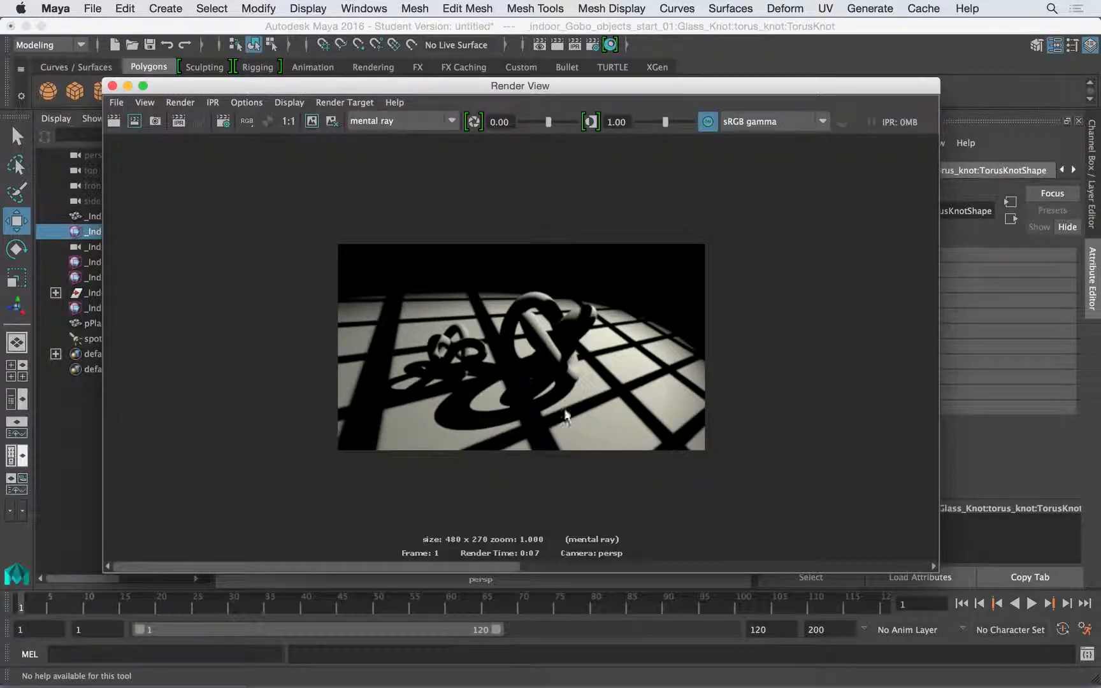
Review the available test resolution options for the render, from the 10% settings up to the 150% settings.
left_click(289, 102)
mouse_move(245, 105)
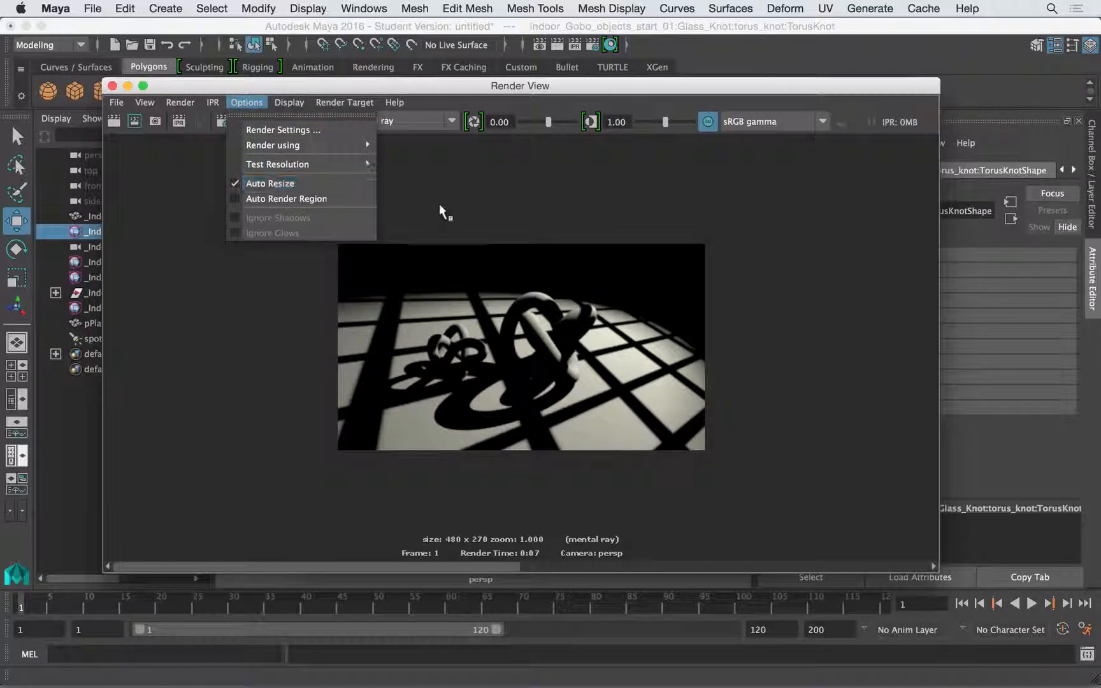
mouse_move(362, 164)
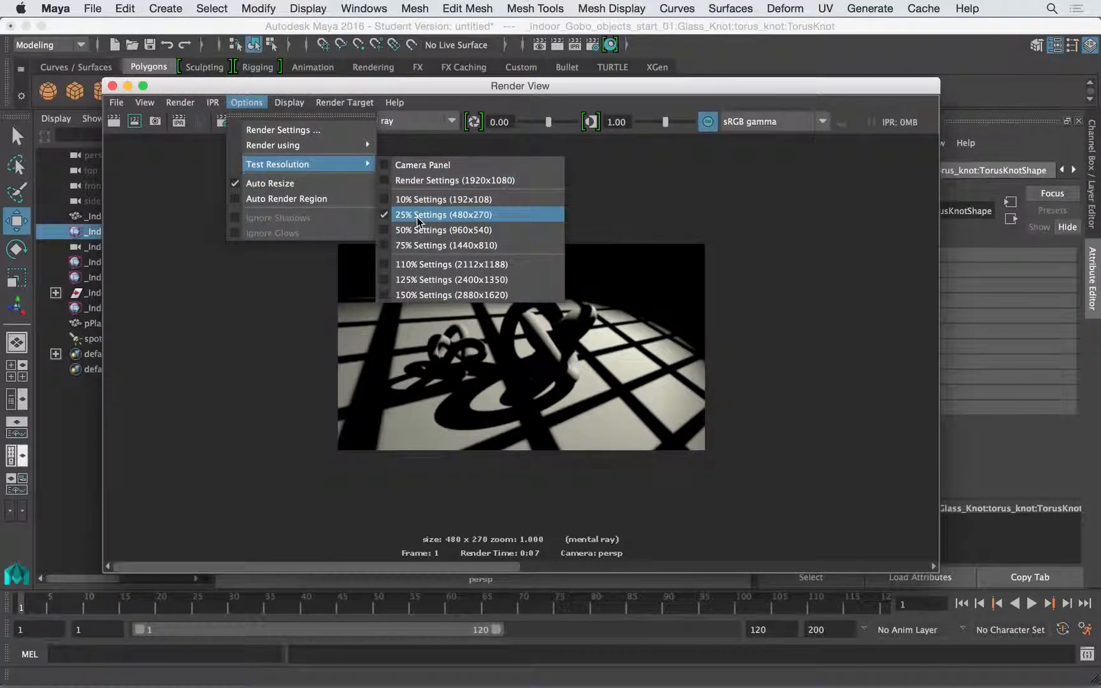
left_click(418, 182)
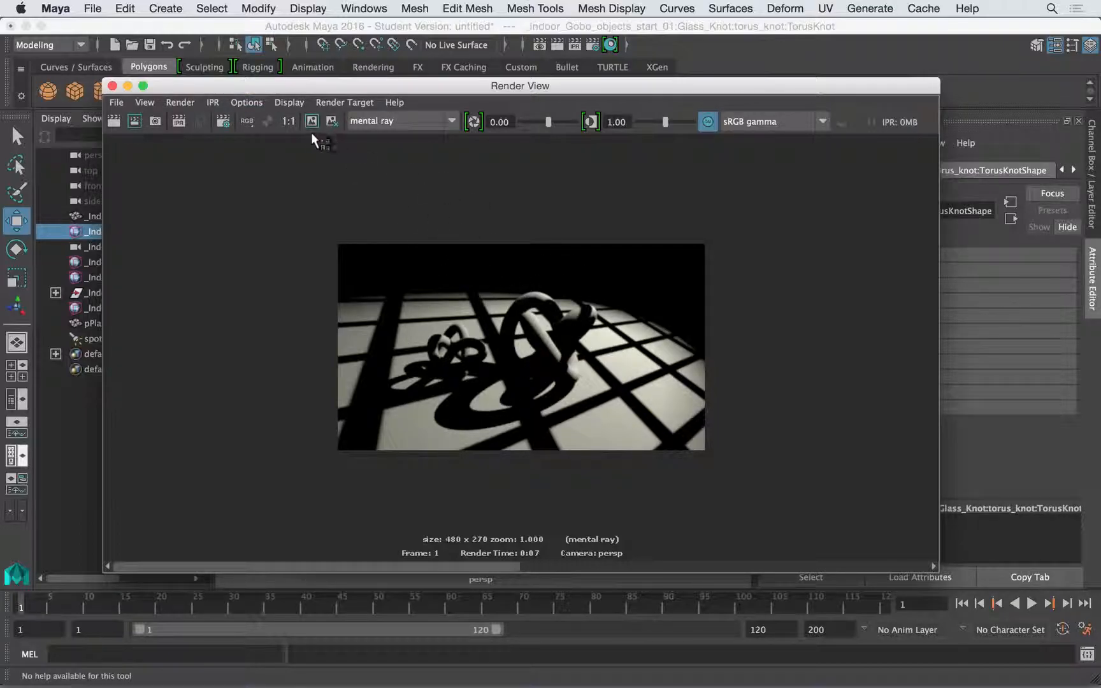
Render the perspective view in mental ray with Final Gathering on and inspect the knots' shading and shadows up close.
left_click_drag(390, 92, 338, 456)
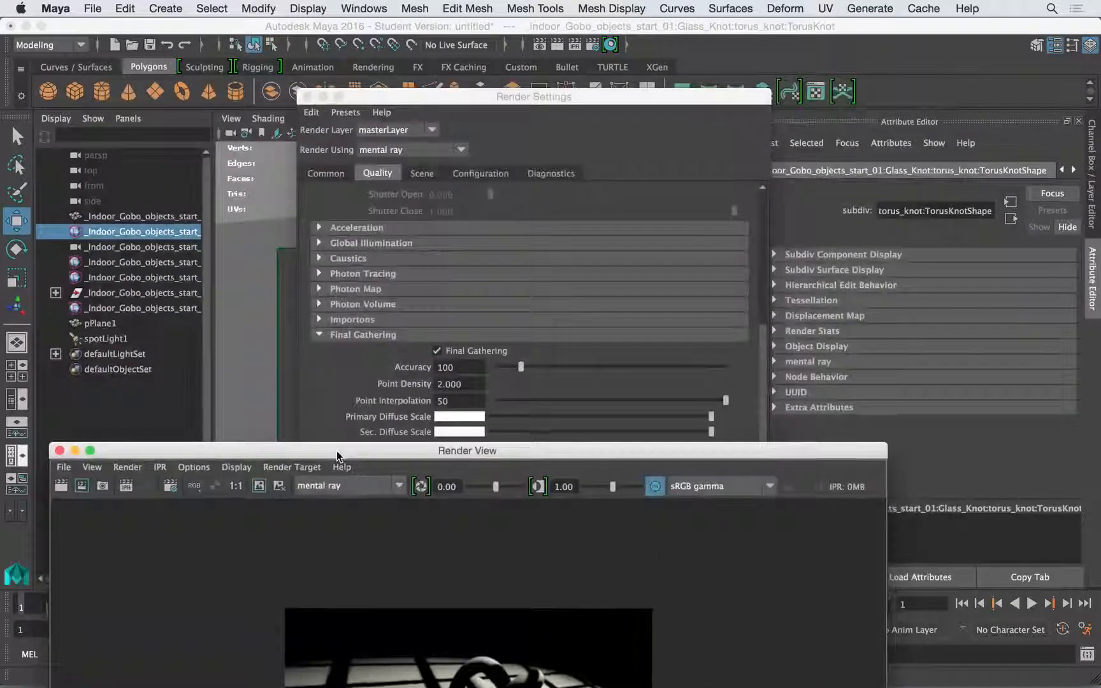
left_click_drag(484, 450, 512, 53)
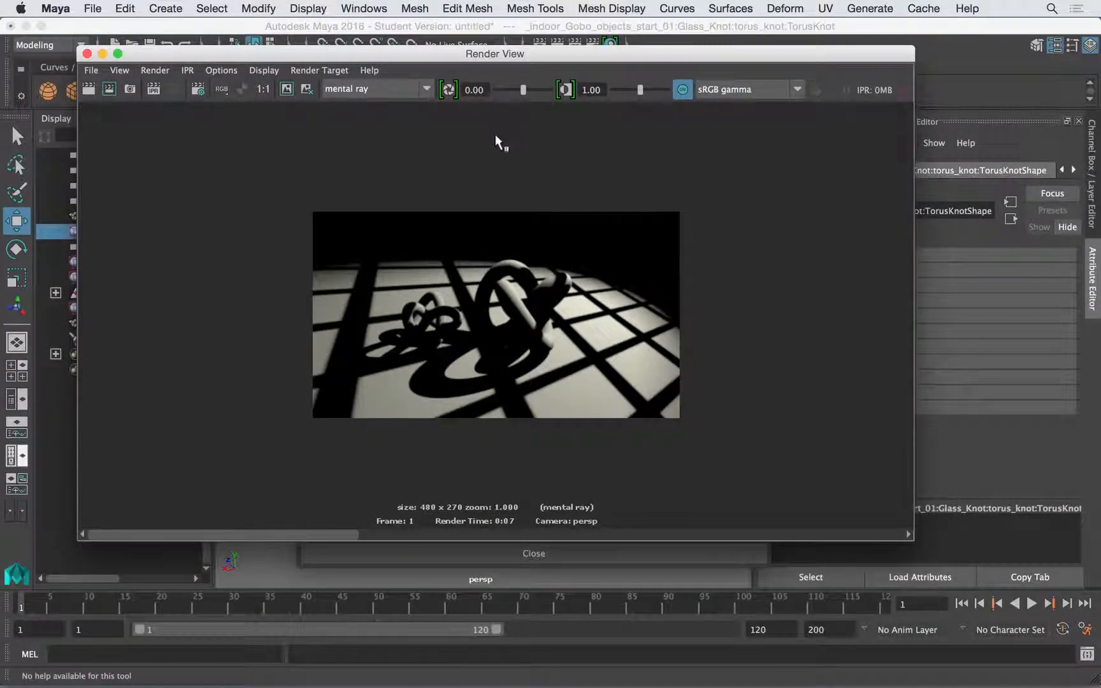
left_click(88, 90)
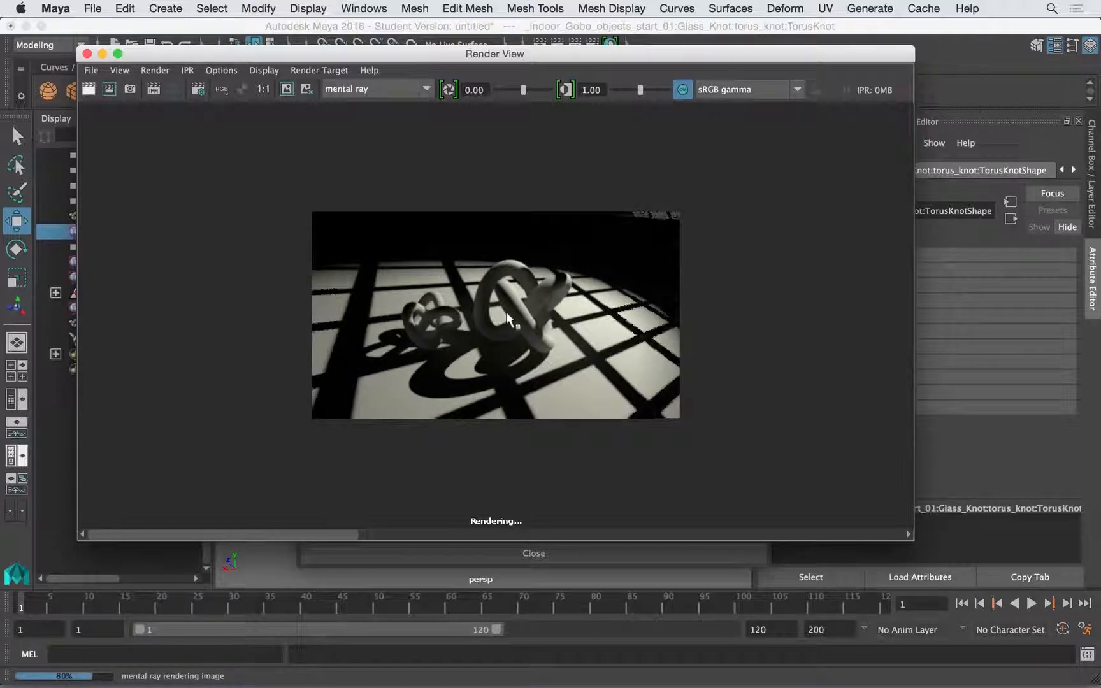
right_click_drag(507, 312, 641, 356, "alt")
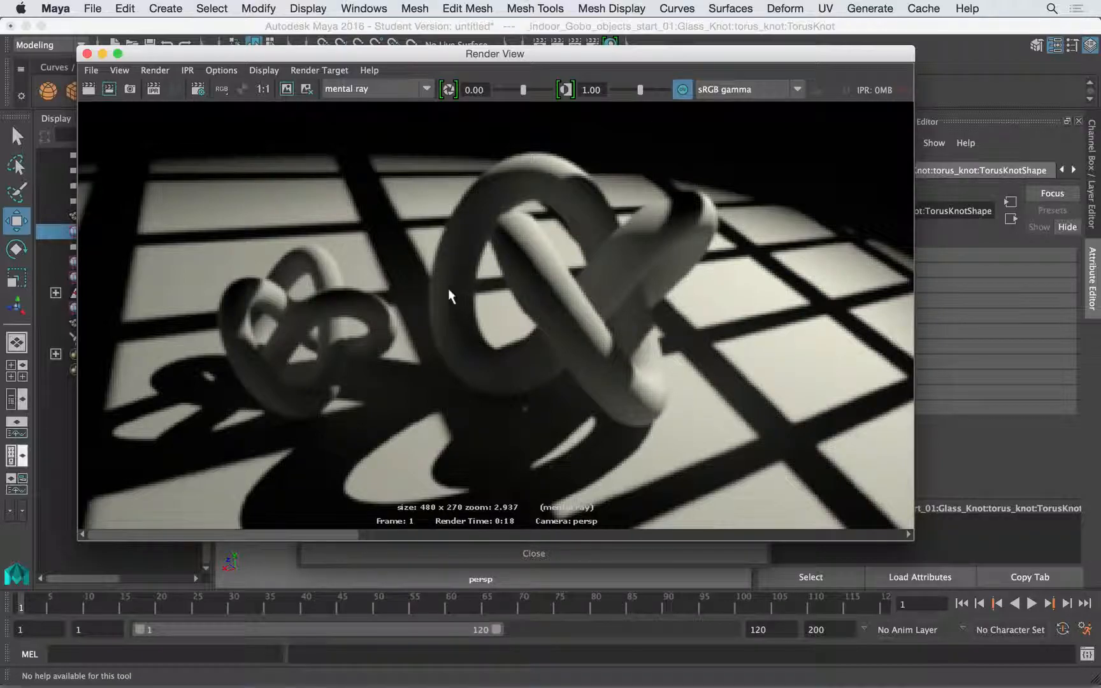
left_click(370, 534)
left_click(335, 534)
scroll(484, 413, "up", 6)
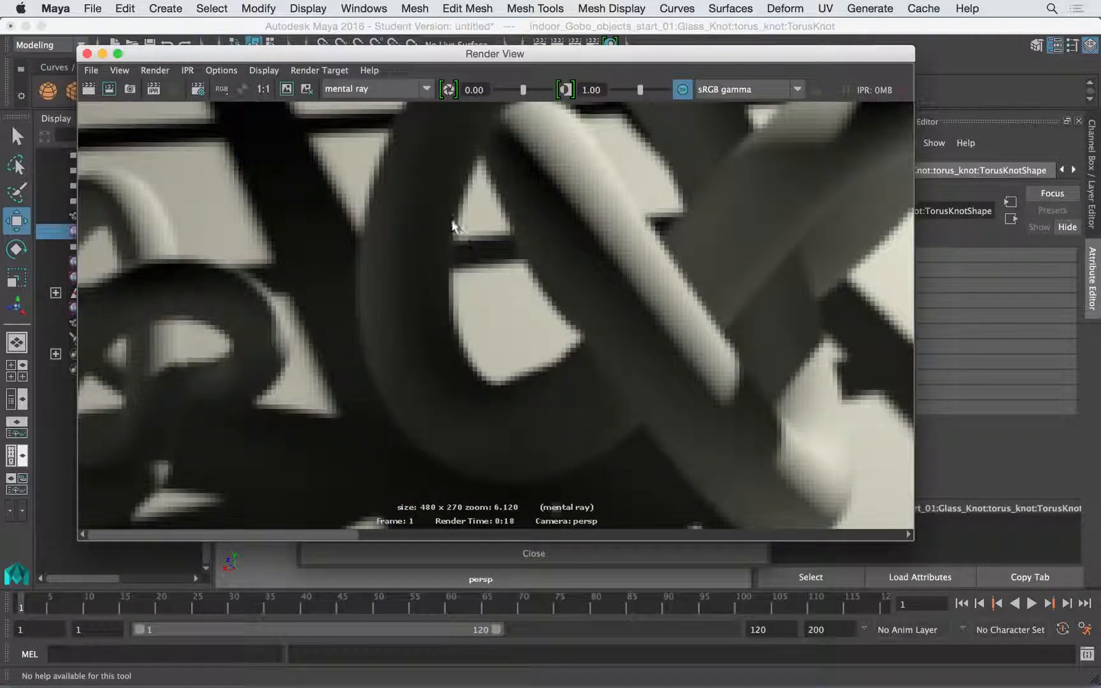
scroll(454, 226, "down", 12)
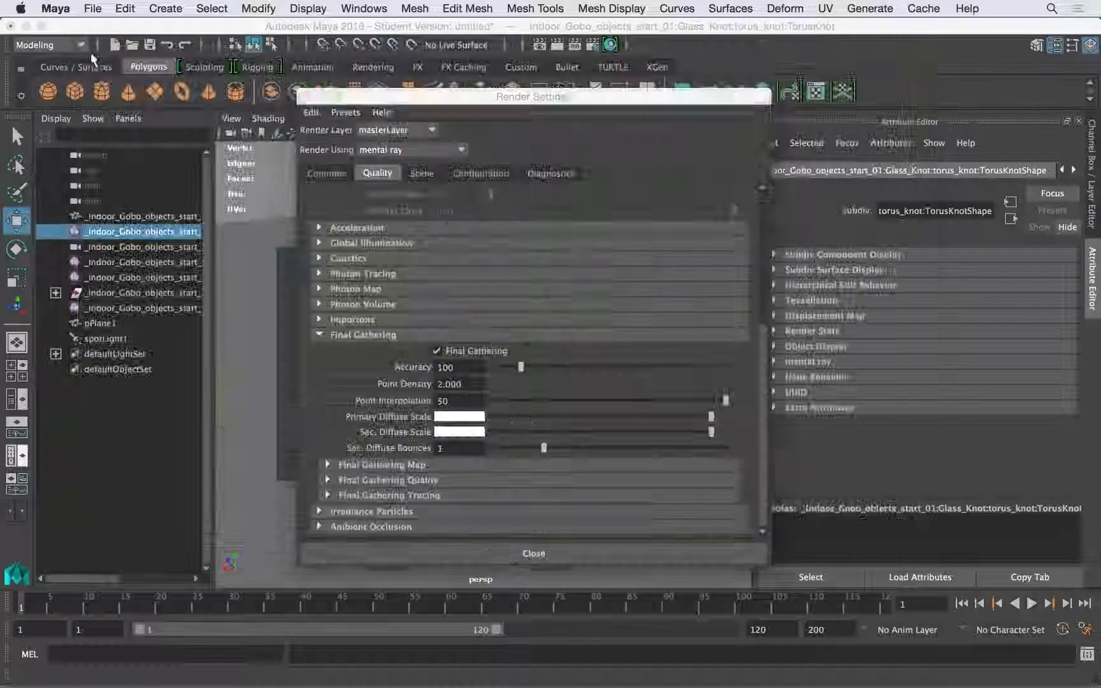
Close the Render View and the Render Settings, and select the ground plane beneath the knots.
left_click(87, 53)
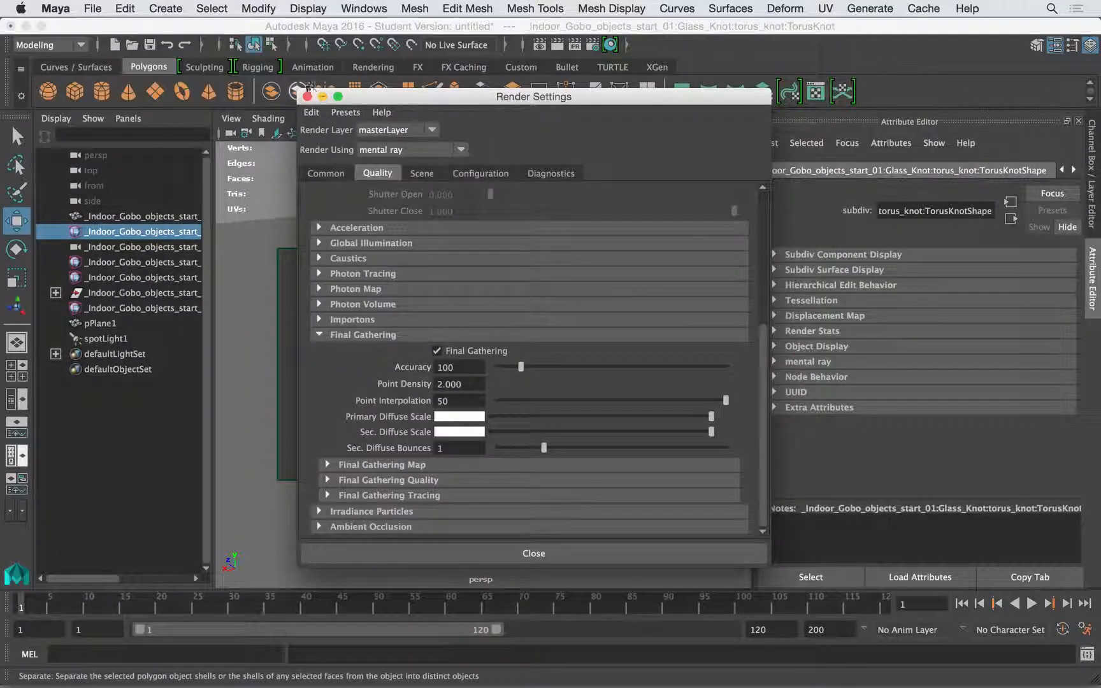
left_click(307, 95)
left_click(553, 278)
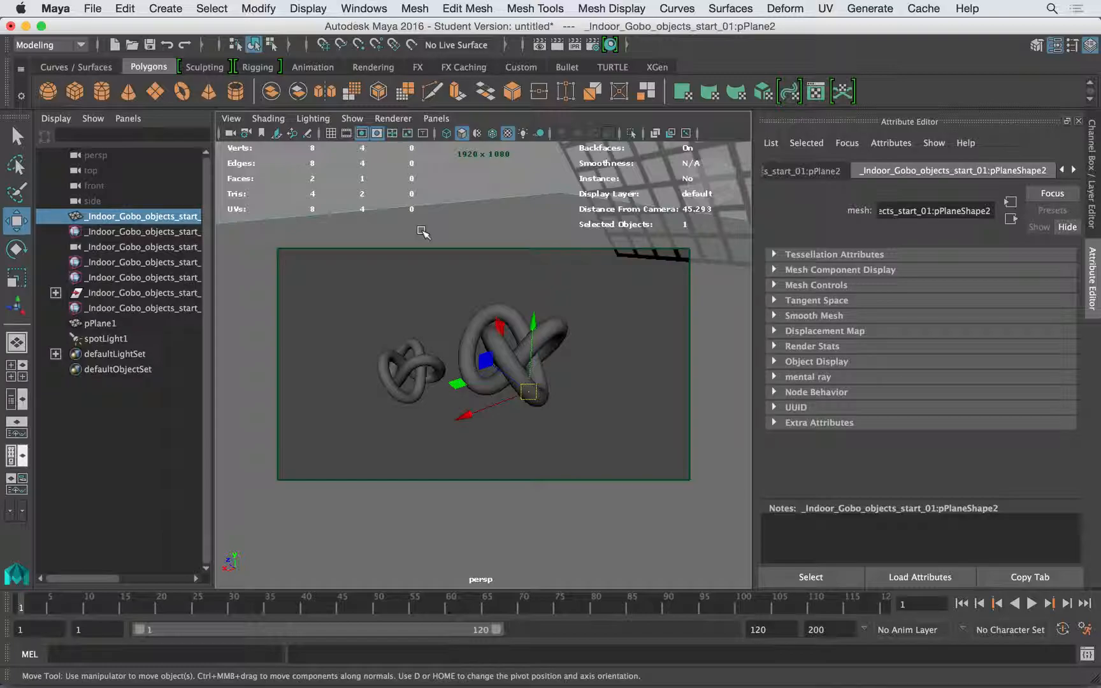
key("super+Tab")
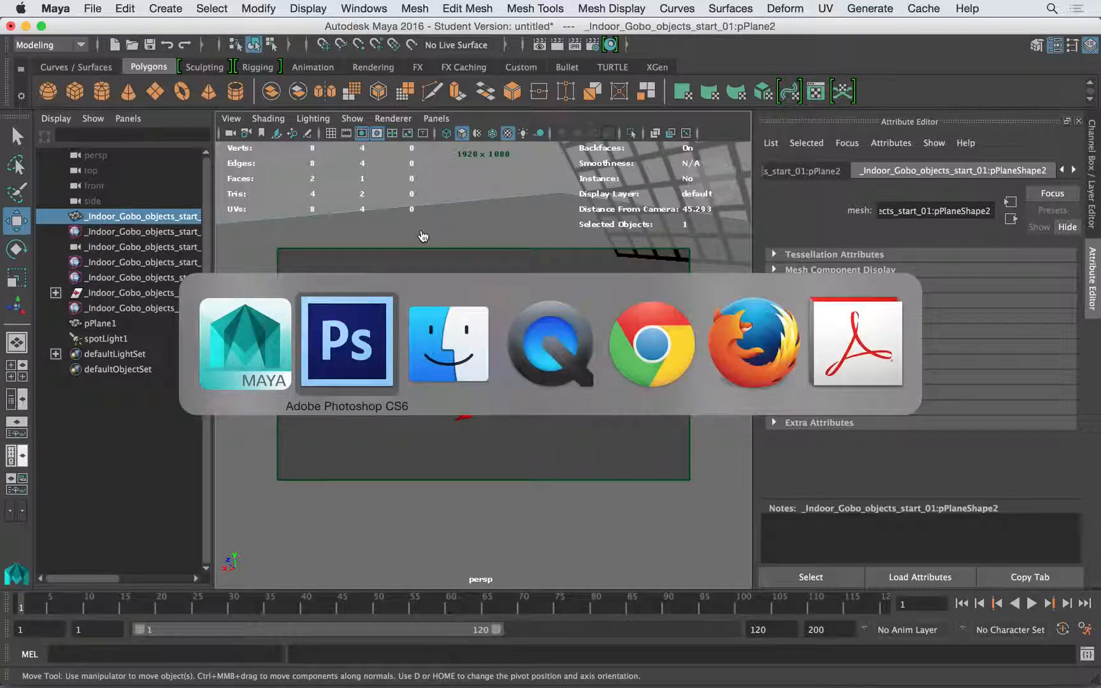
key("super+Tab")
key("super+Tab")
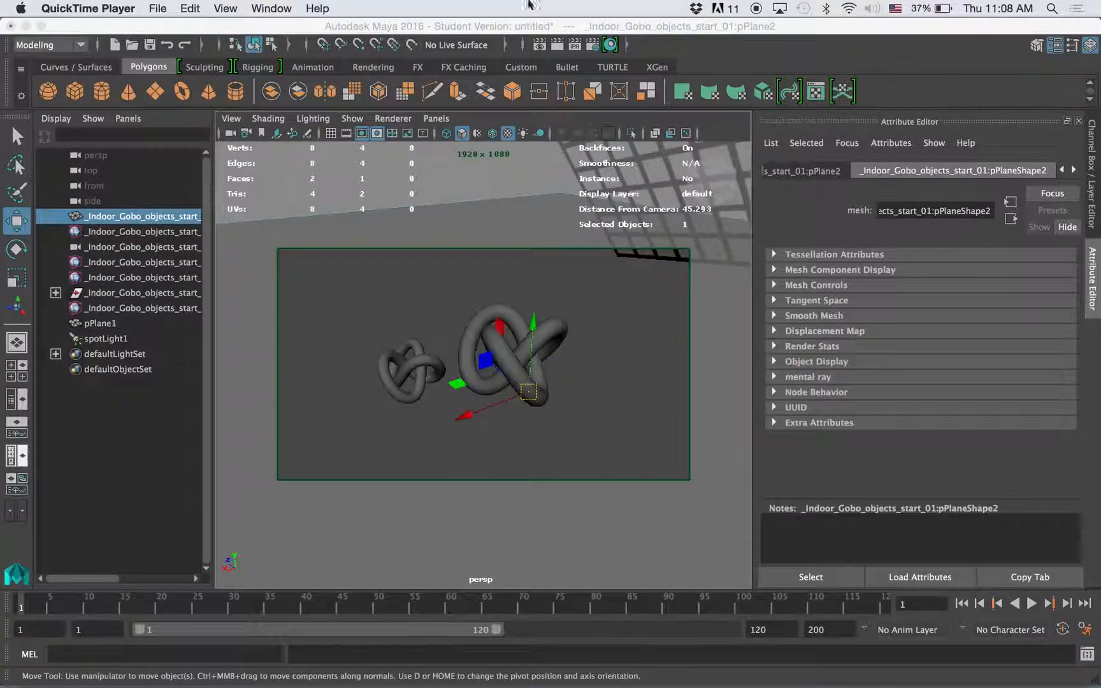